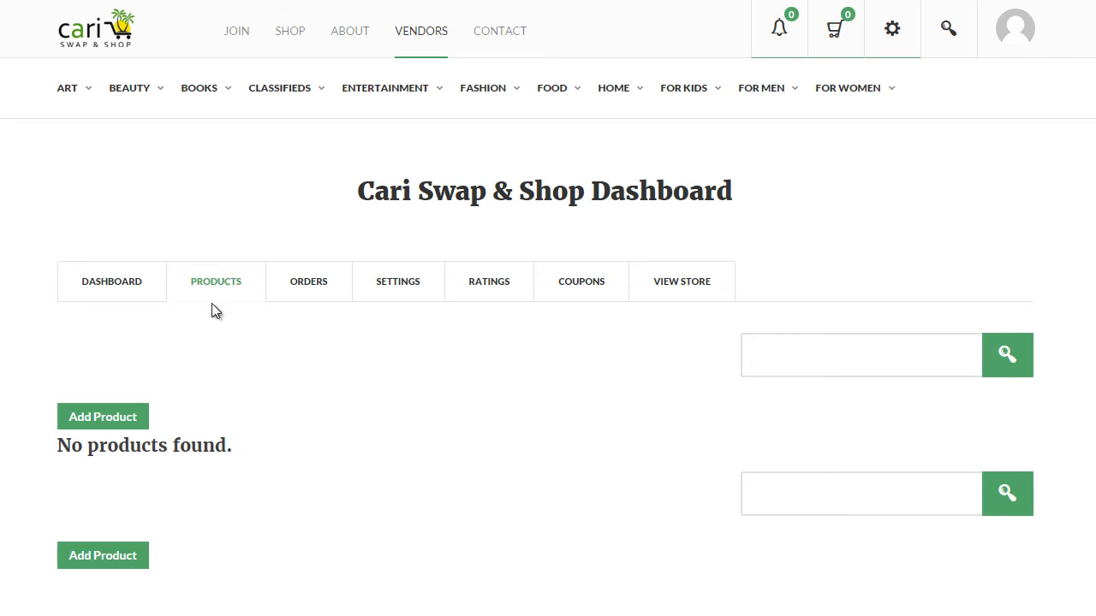
# - Start adding a new product and look over the name, description and category fields of its form
pyautogui.click(107, 417)
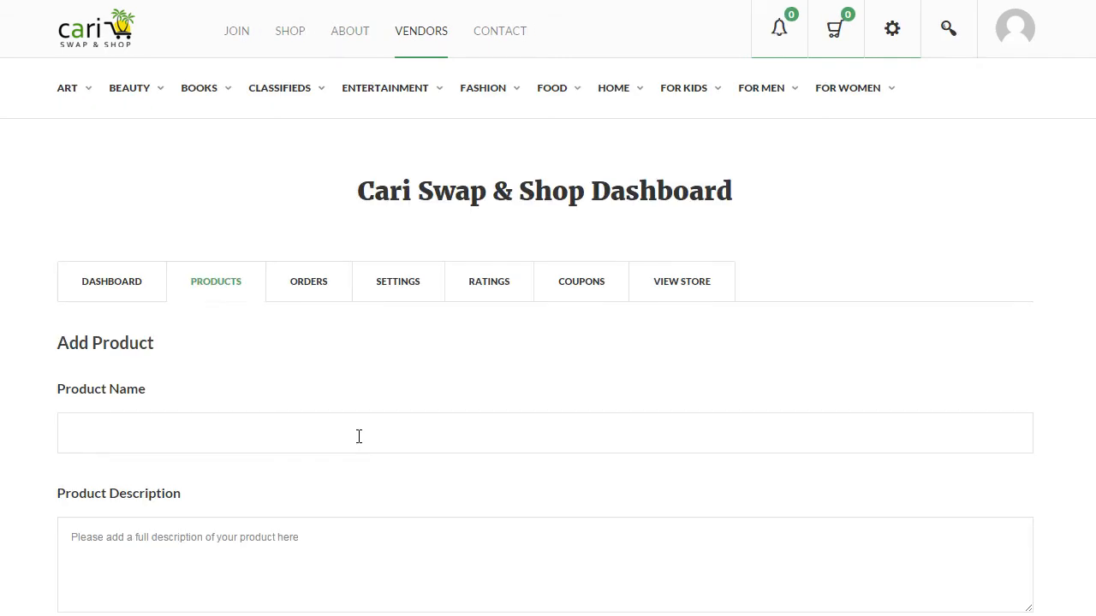
pyautogui.scroll(-3, 359, 441)
pyautogui.scroll(-1, 359, 436)
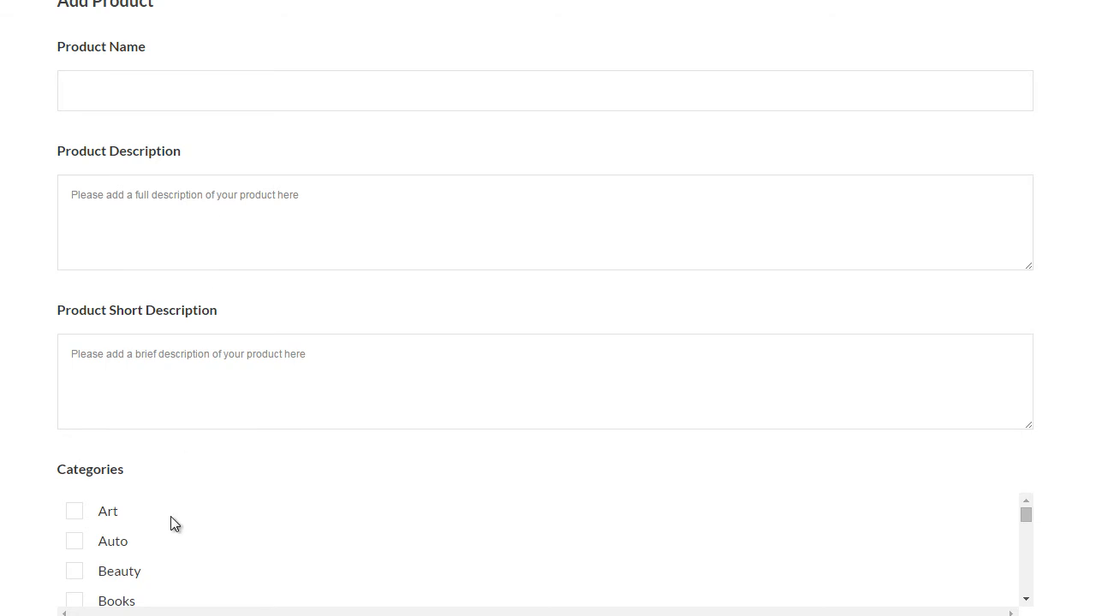
pyautogui.scroll(-3, 170, 516)
pyautogui.scroll(2, 548, 343)
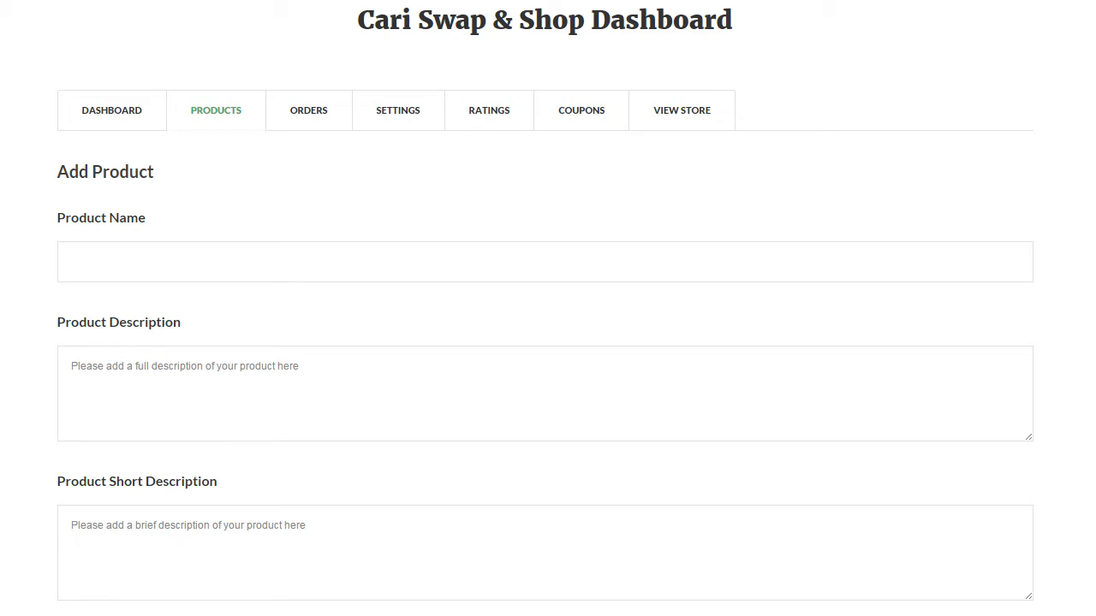
# - Copy the title "LIL' BITS KIDS - PINK GIRLS SHORT SLEEVE T-SHIRT" from the BRITE Colours page into the product name
pyautogui.click(218, 260)
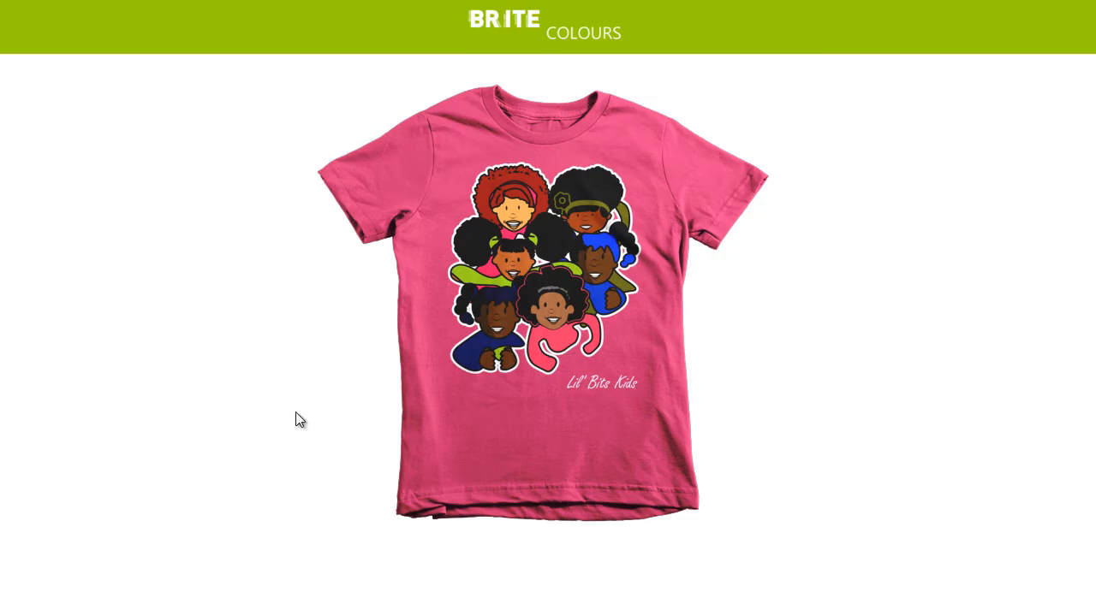
pyautogui.scroll(-1, 256, 513)
pyautogui.tripleClick(99, 541)
pyautogui.hotkey('ctrl', 'c')
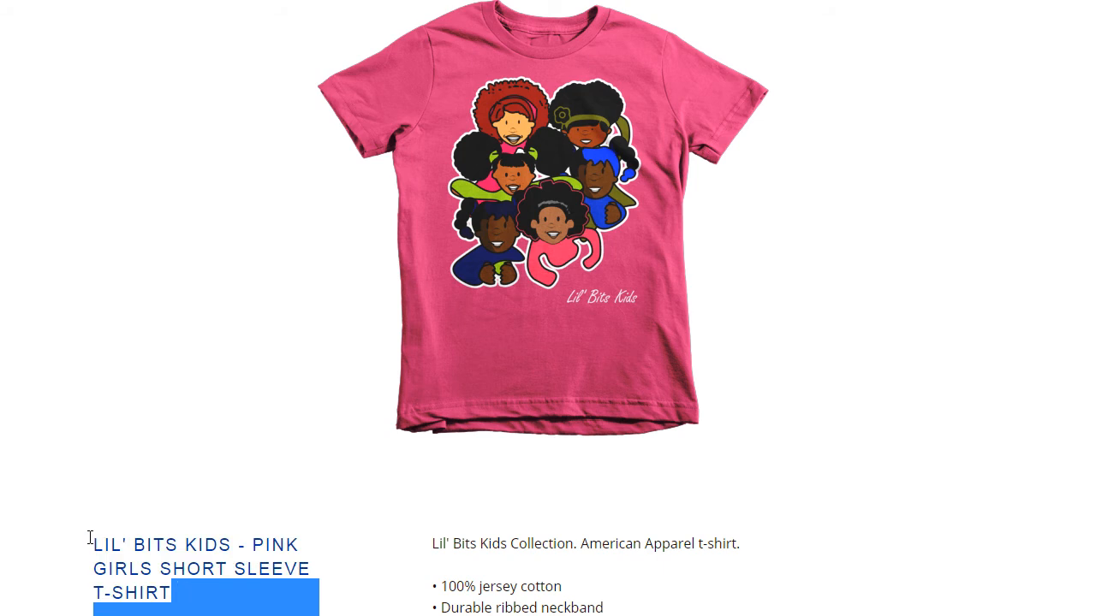
pyautogui.click(905, 446)
pyautogui.scroll(-2, 891, 411)
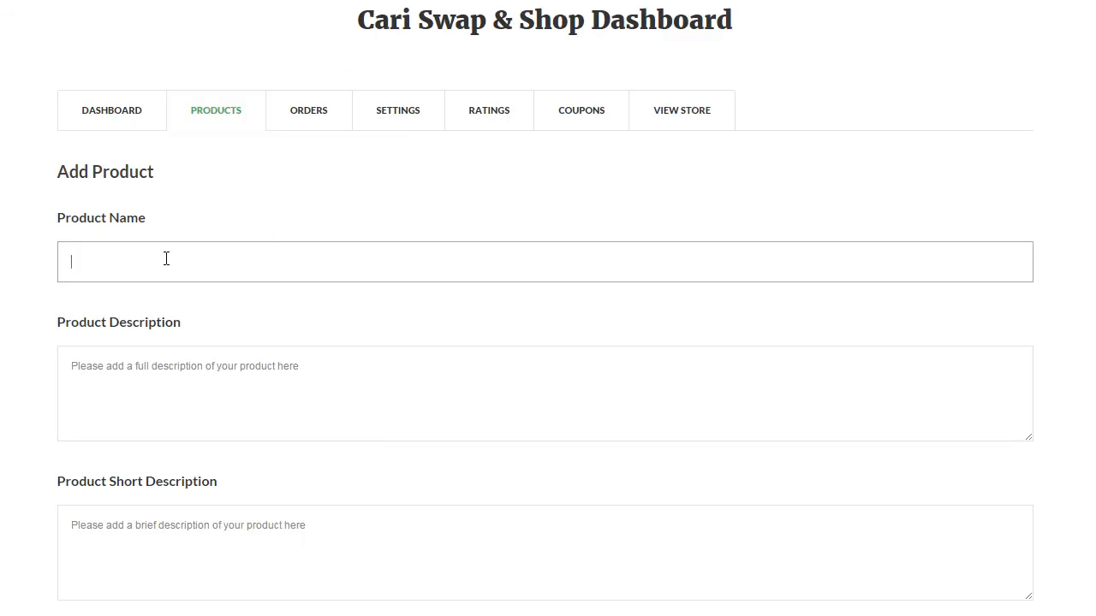
pyautogui.hotkey('ctrl', 'v')
# - Copy the full Lil' Bits Kids t-shirt description from the BRITE Colours page into the product description
pyautogui.click(176, 384)
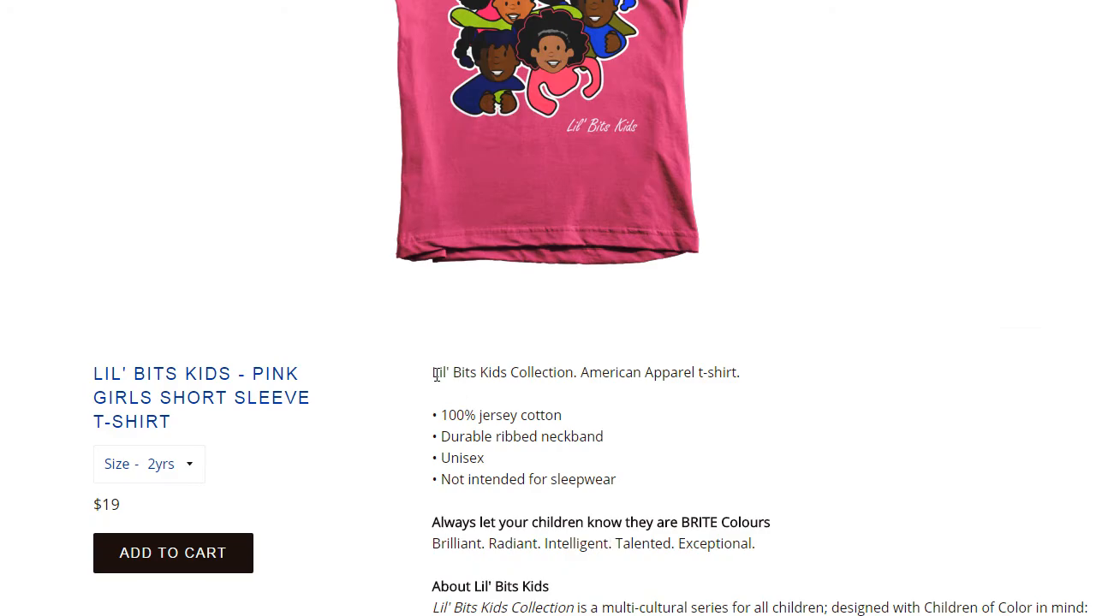
pyautogui.moveTo(433, 373); pyautogui.dragTo(731, 536)
pyautogui.scroll(-3, 506, 386)
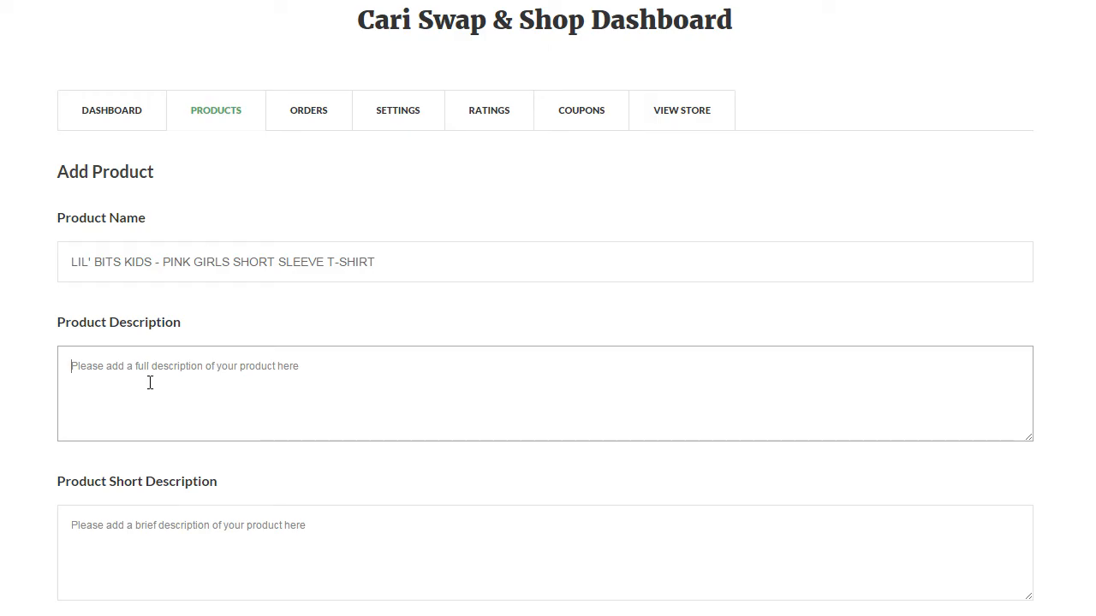
pyautogui.hotkey('ctrl', 'v')
# - Copy the description's first line, "Lil' Bits Kids Collection. American Apparel t-shirt.", into the product short description
pyautogui.scroll(5, 146, 364)
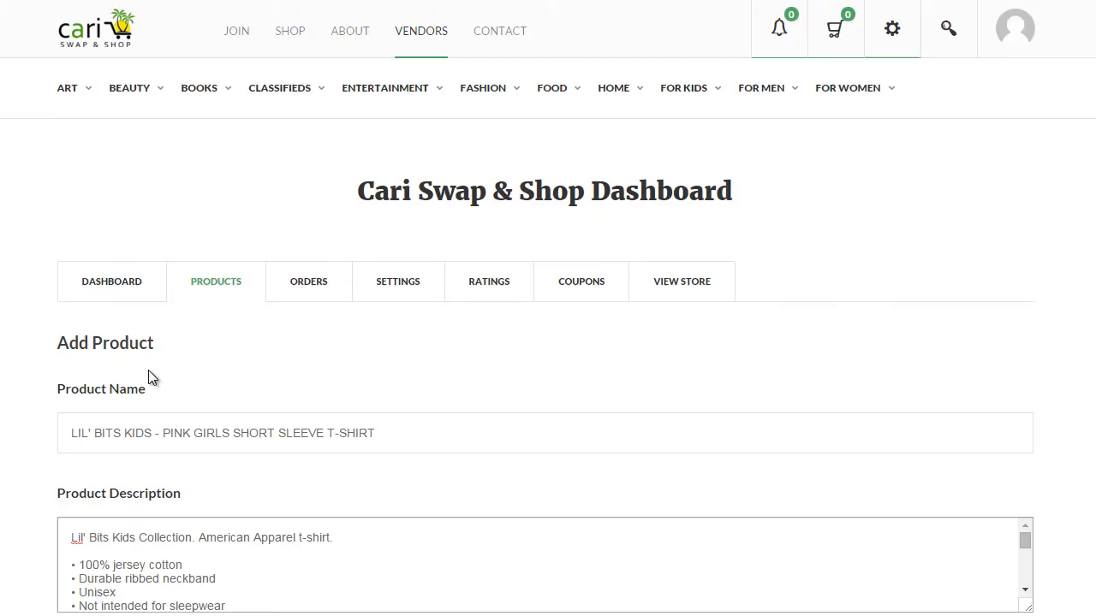
pyautogui.scroll(-1, 148, 377)
pyautogui.moveTo(343, 372); pyautogui.dragTo(63, 350)
pyautogui.hotkey('ctrl', 'c')
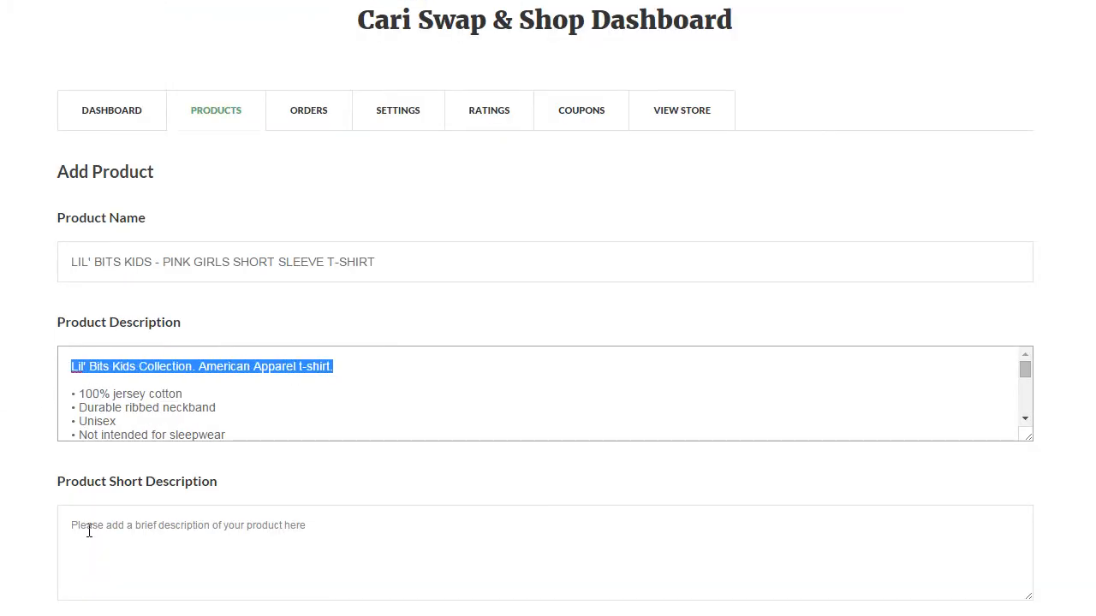
pyautogui.click(88, 530)
pyautogui.hotkey('ctrl', 'v')
# - Assign the product to the Kids and Babies' Fashion category under Clothing & Accessories
pyautogui.scroll(-2, 88, 531)
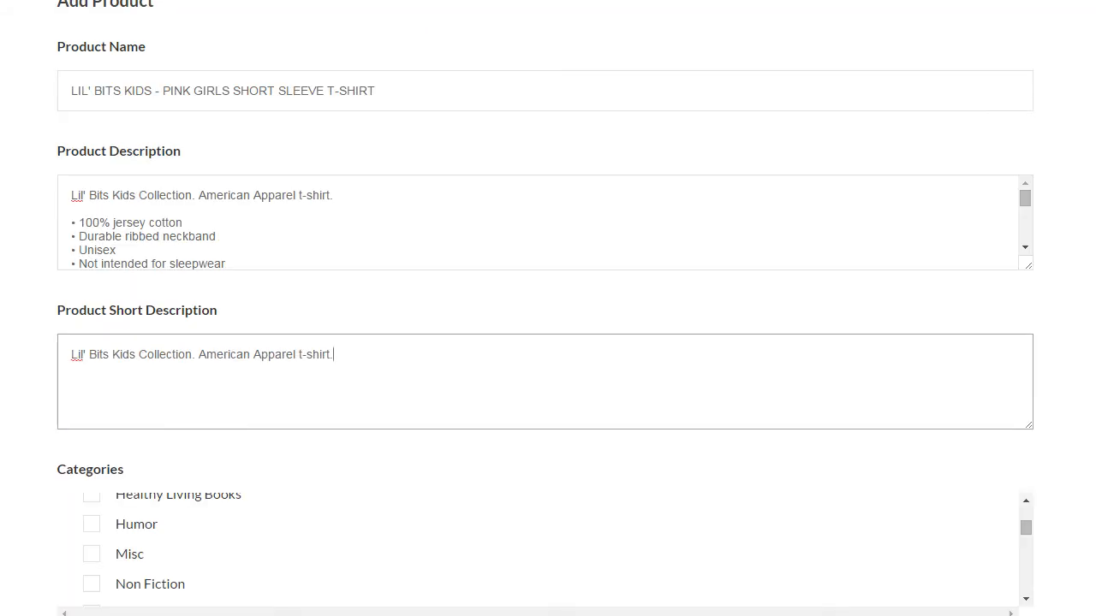
pyautogui.scroll(-1, 548, 343)
pyautogui.scroll(1, 375, 470)
pyautogui.scroll(-4, 374, 470)
pyautogui.scroll(-4, 375, 468)
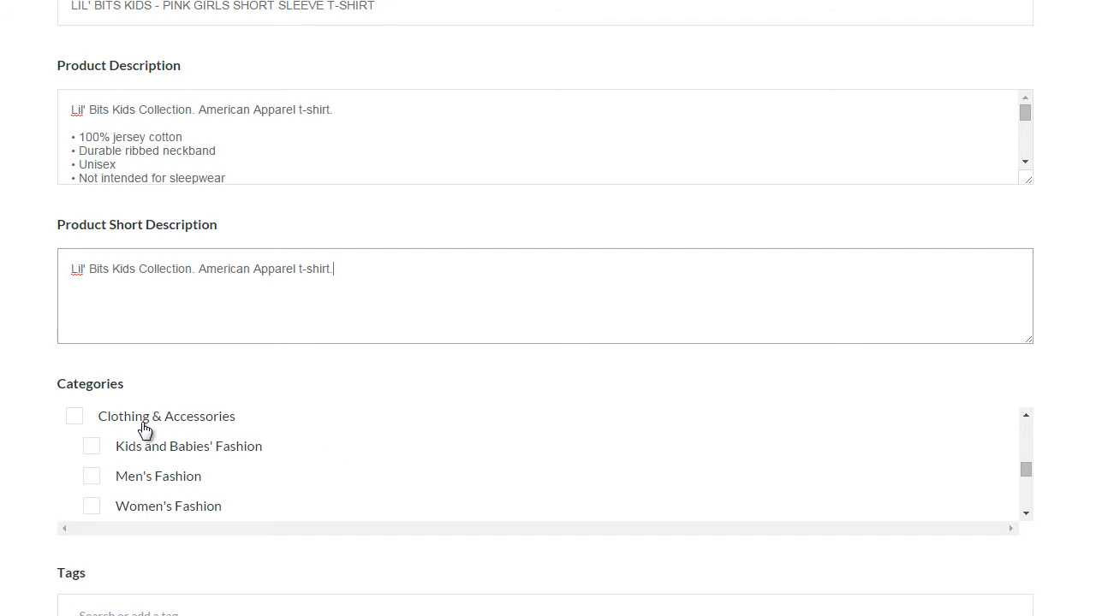
pyautogui.click(93, 453)
pyautogui.scroll(-1, 210, 462)
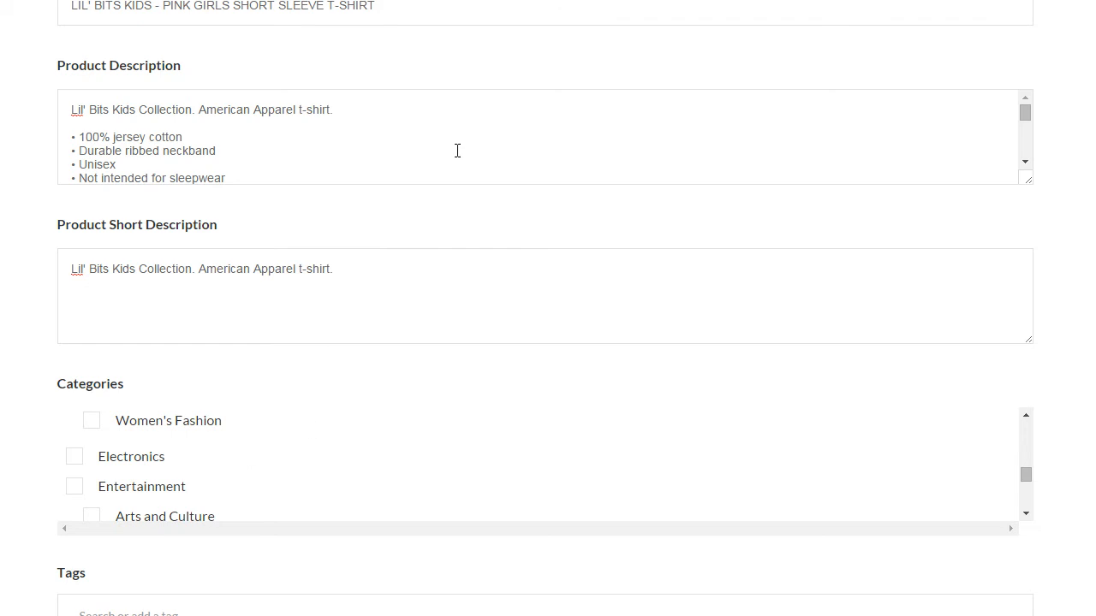
# - Add the tags "t-shirts", "kids" and "girls" to the product
pyautogui.scroll(-2, 520, 318)
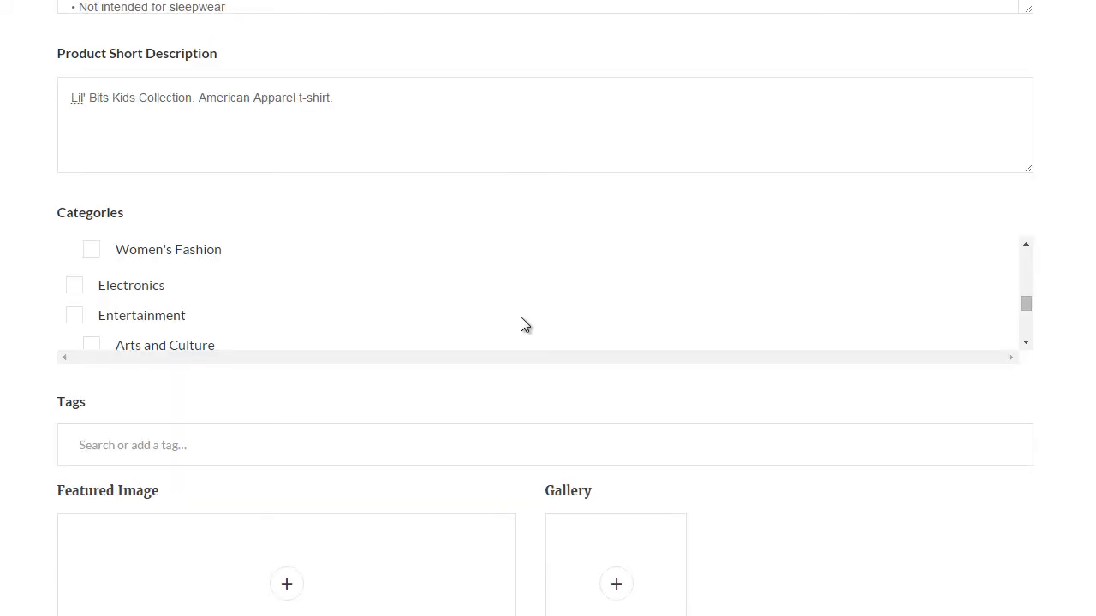
pyautogui.scroll(-4, 521, 323)
pyautogui.scroll(-2, 96, 392)
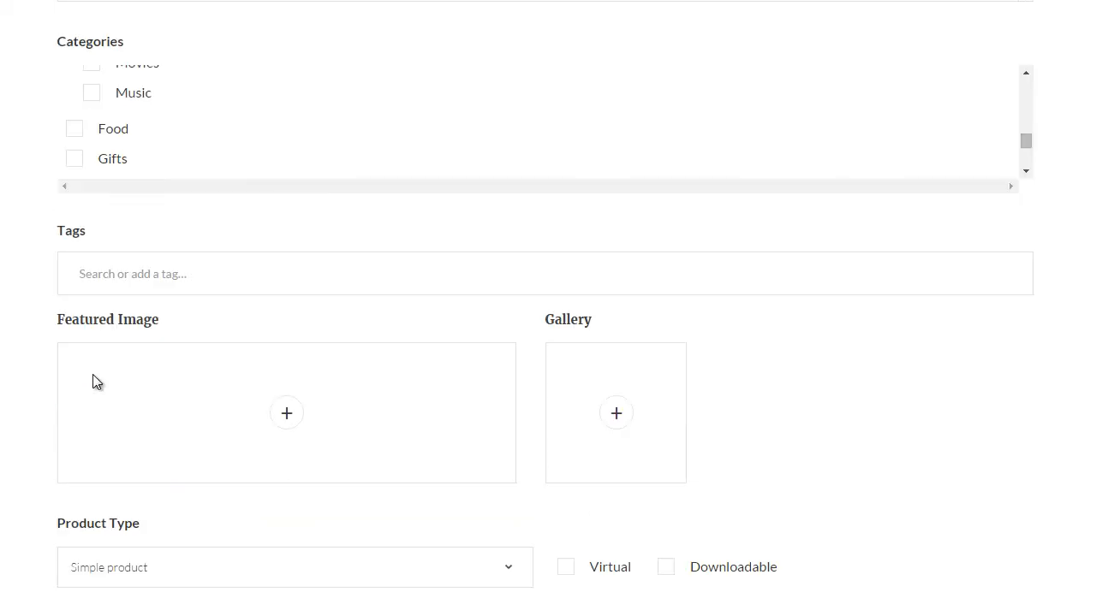
pyautogui.click(154, 267)
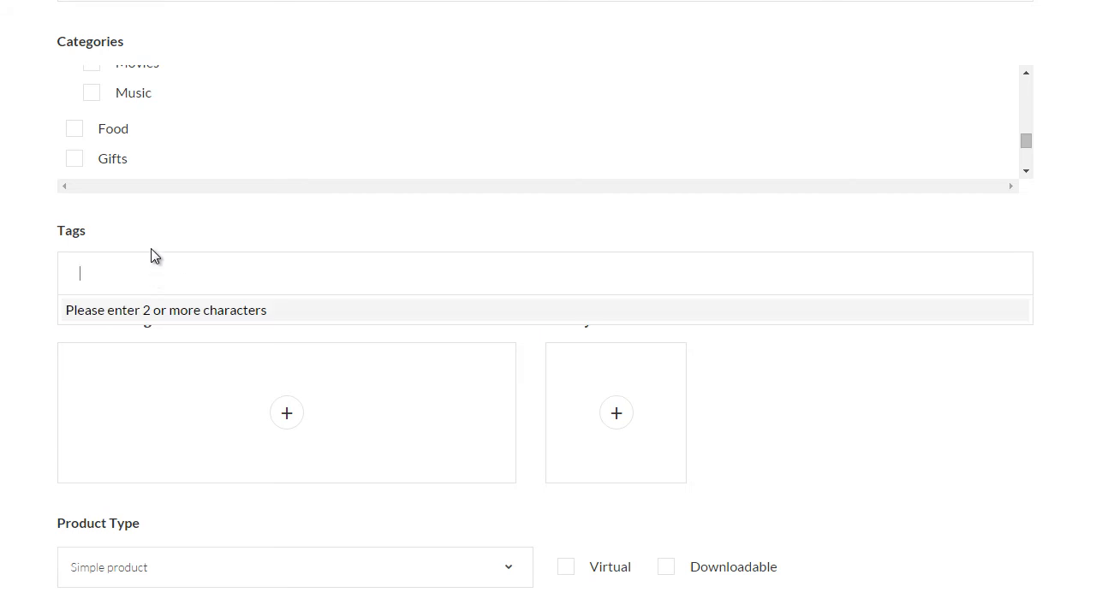
pyautogui.write('t-shirt')
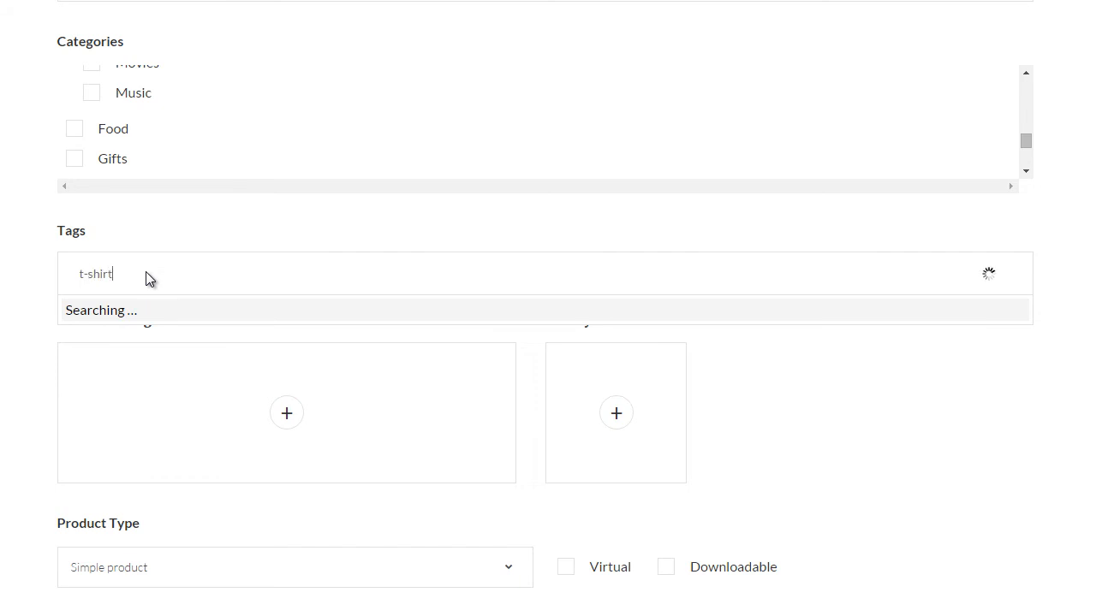
pyautogui.write('s')
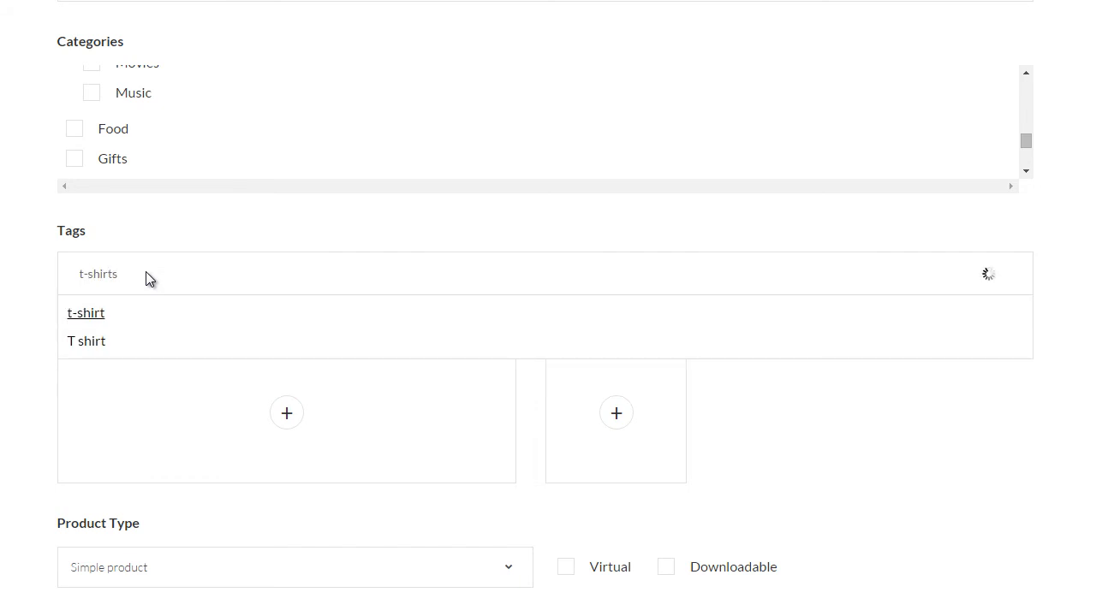
pyautogui.click(126, 310)
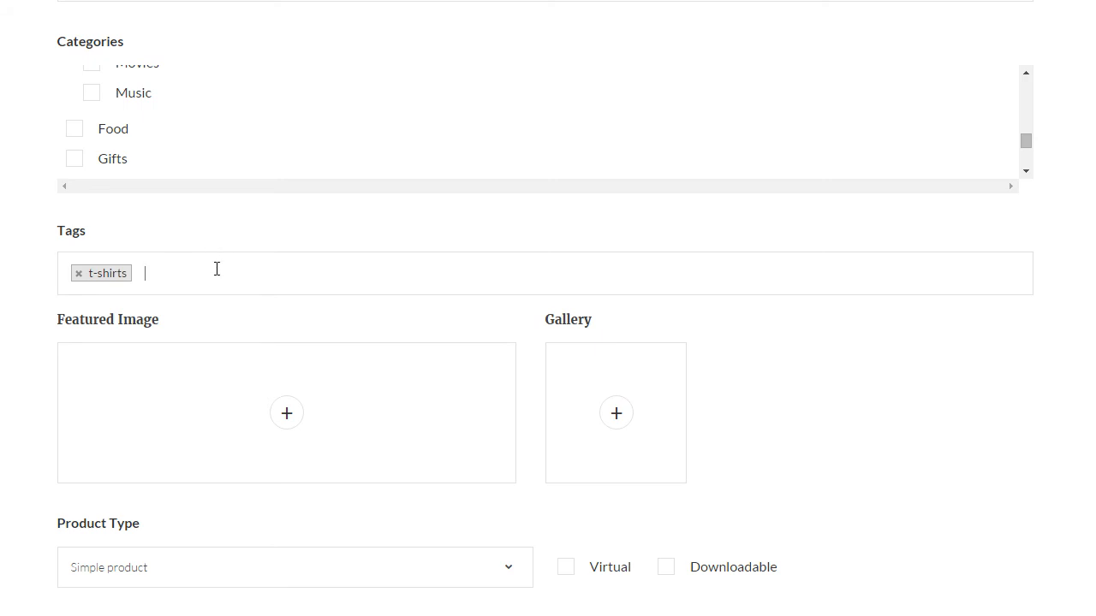
pyautogui.write('kids')
pyautogui.press('Return')
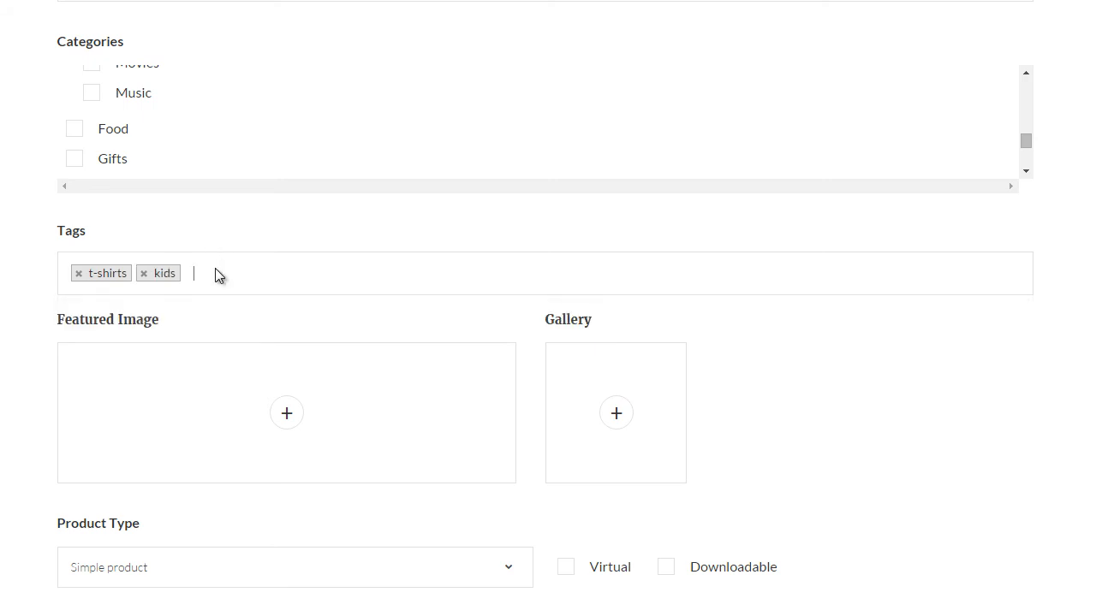
pyautogui.click(216, 272)
pyautogui.write('girls')
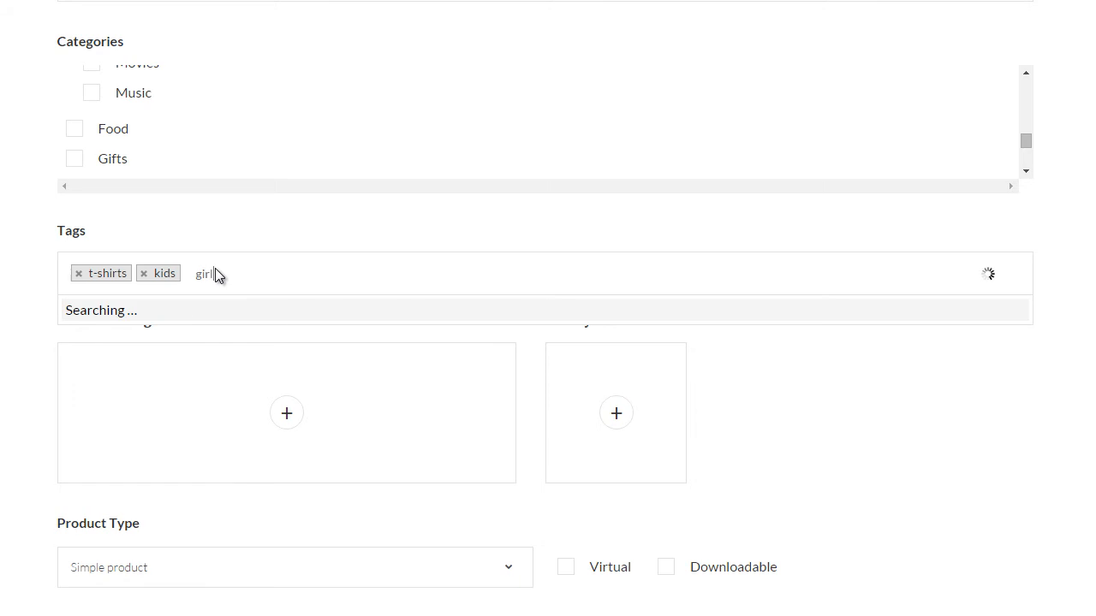
pyautogui.press('Return')
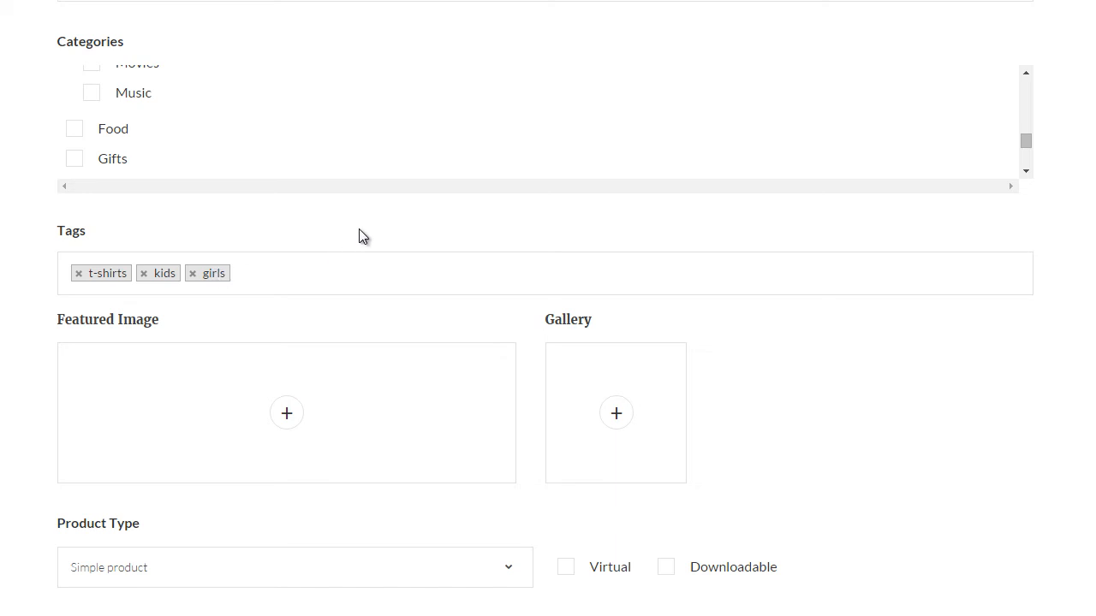
# - Upload lilbitskids-pinkgirls-tshirt.png from the BRITE Colours images folder and set it as the product's featured image
pyautogui.click(282, 425)
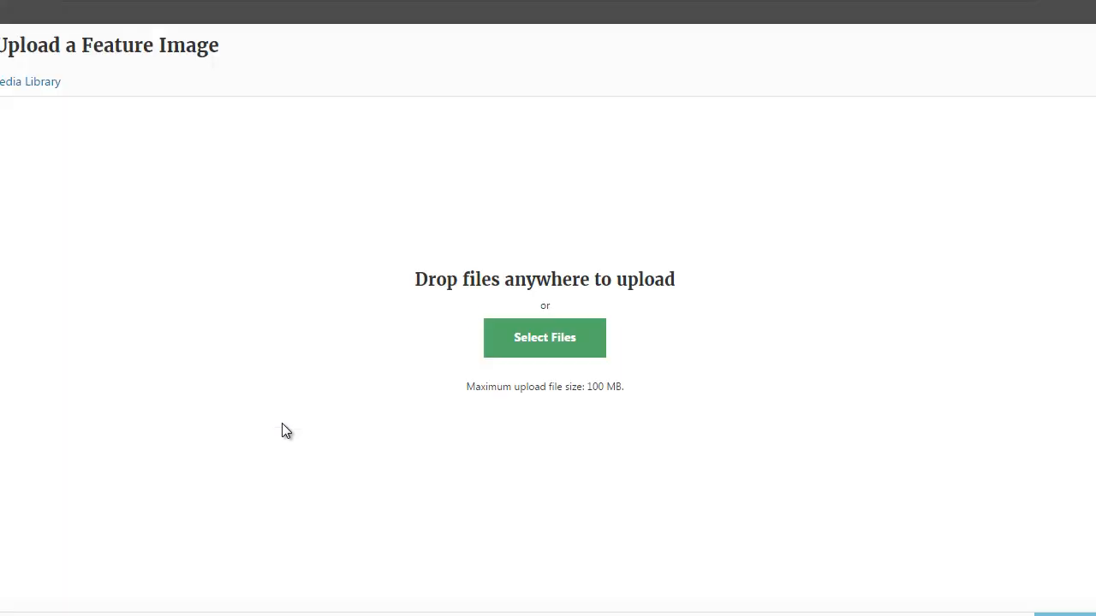
pyautogui.click(516, 356)
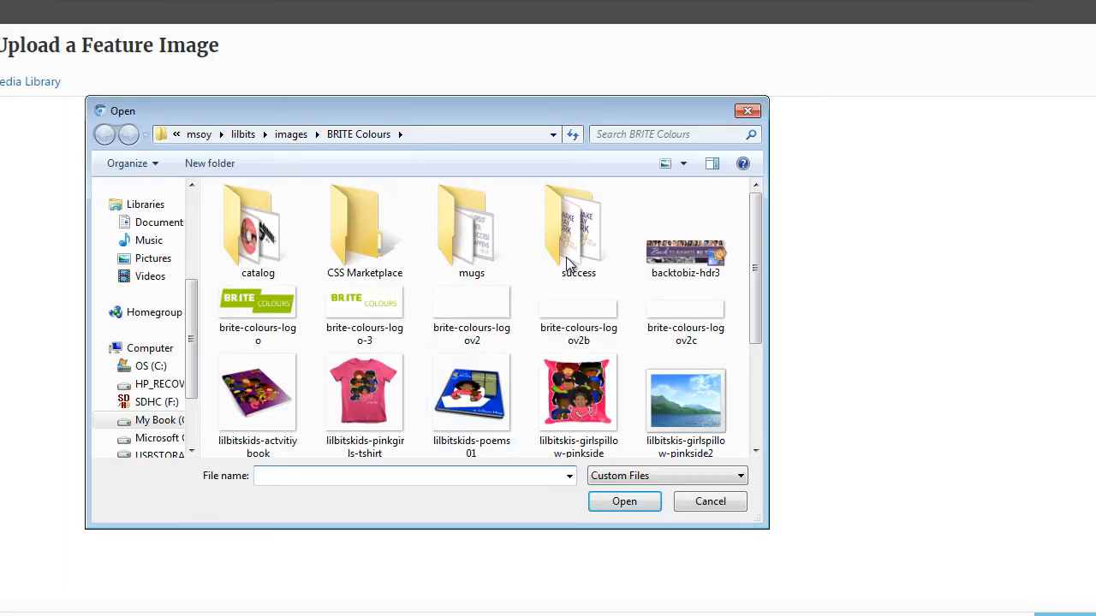
pyautogui.doubleClick(365, 390)
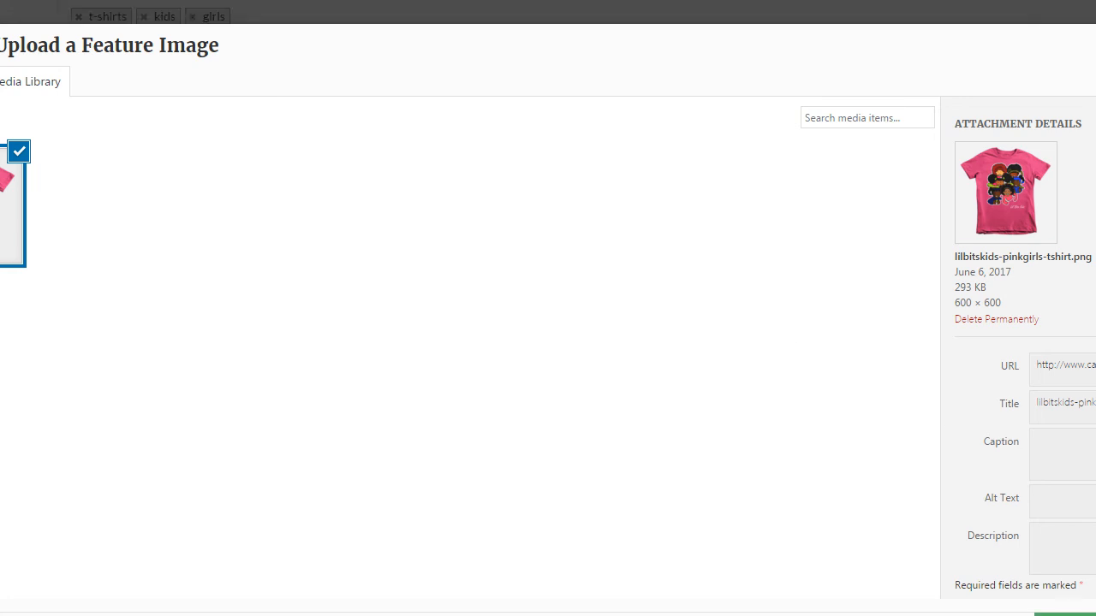
pyautogui.scroll(-2, 1019, 347)
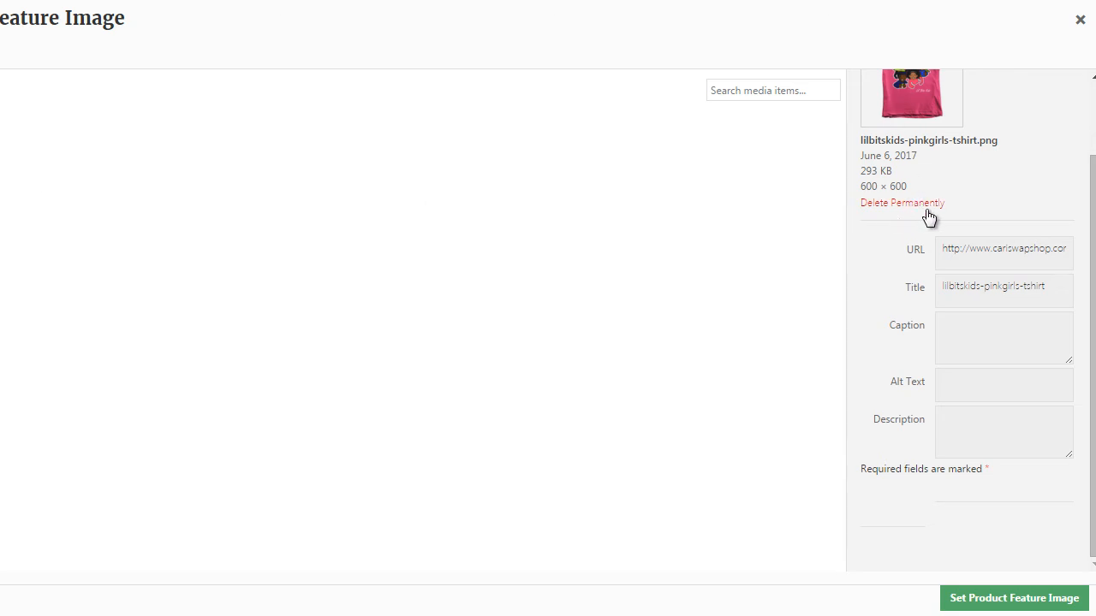
pyautogui.click(990, 599)
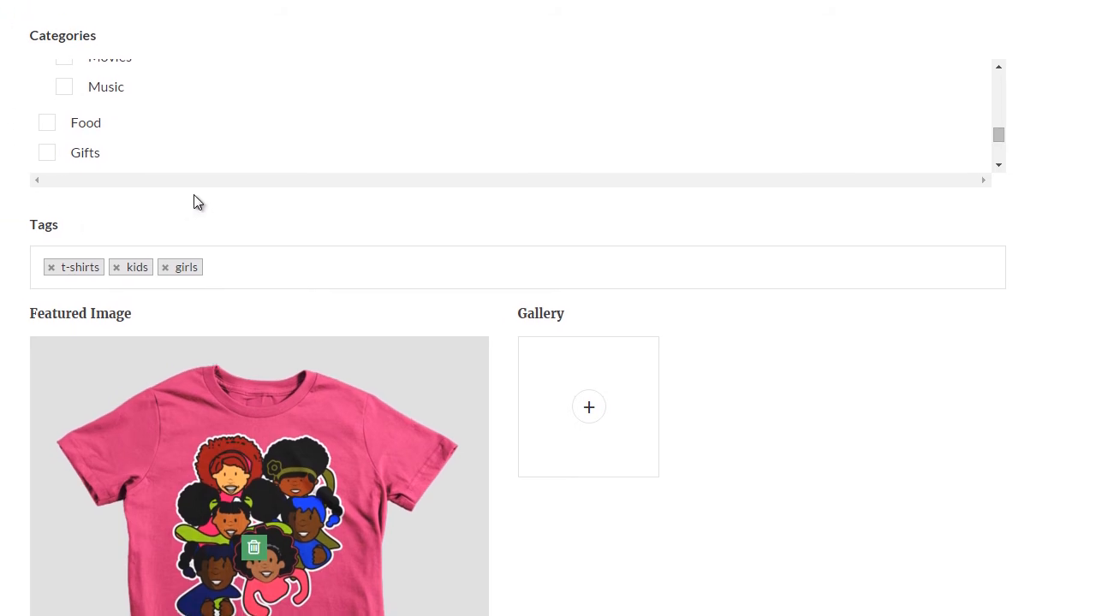
# - Examine the gallery area, product type setting and general pricing fields around the featured image
pyautogui.scroll(-3, 548, 343)
pyautogui.scroll(1, 548, 343)
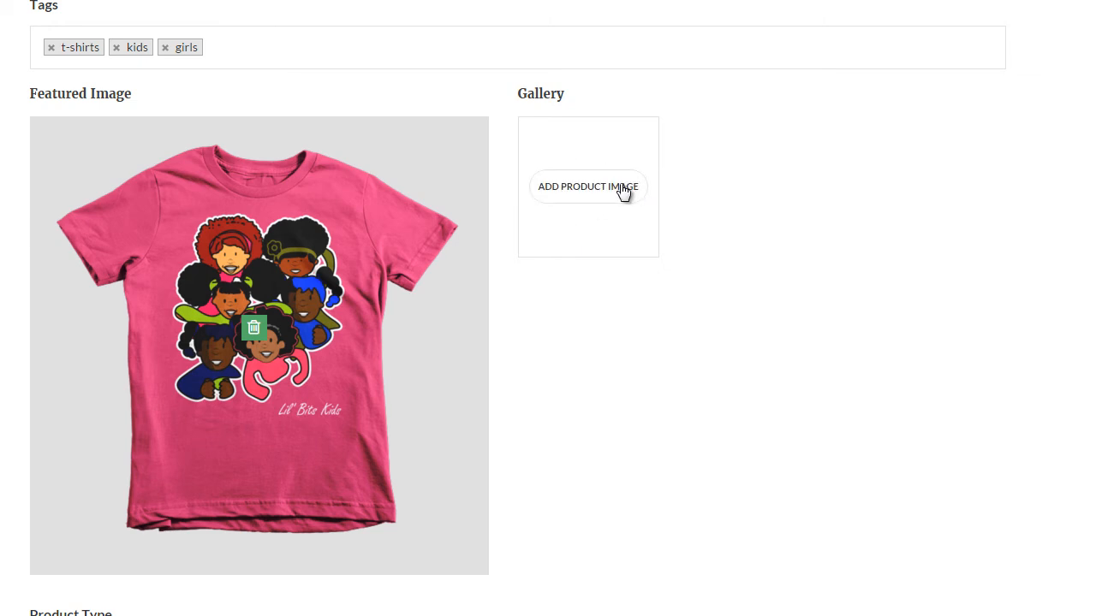
pyautogui.scroll(-3, 629, 355)
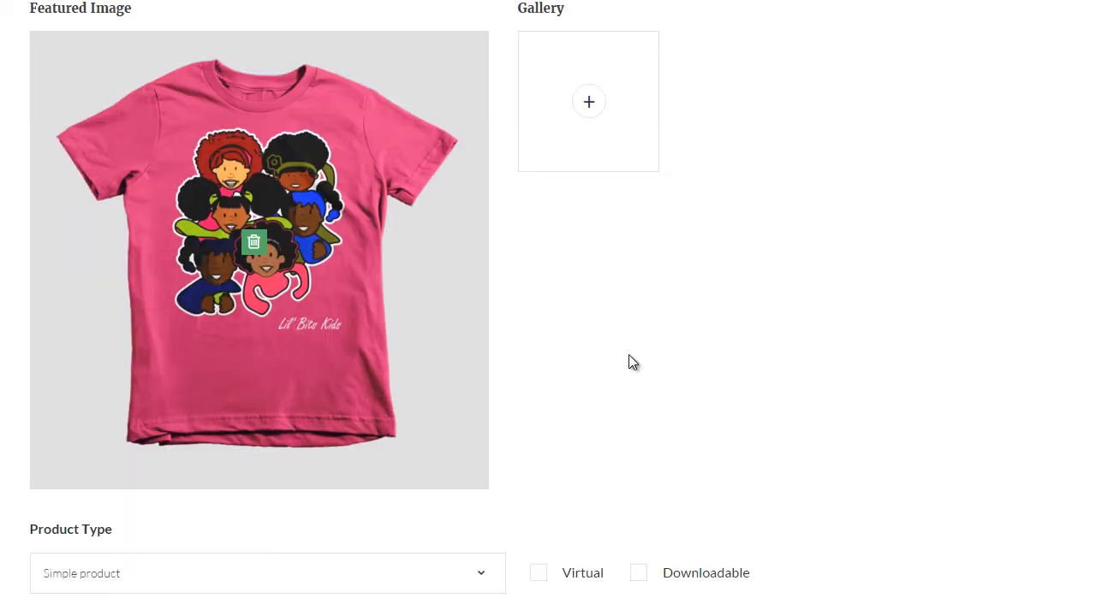
pyautogui.scroll(-3, 631, 342)
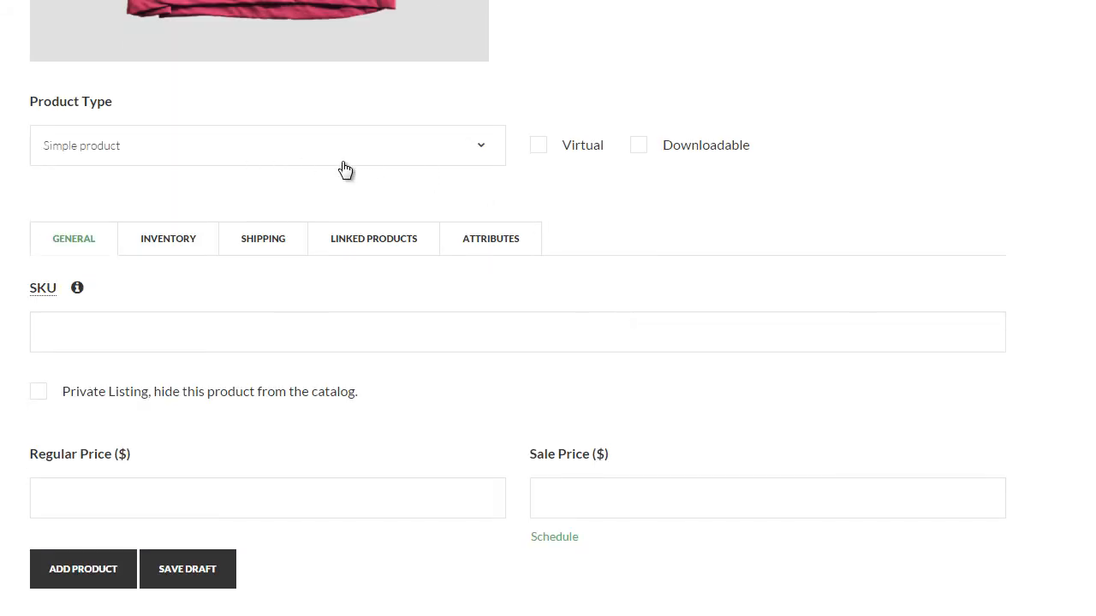
pyautogui.scroll(5, 344, 167)
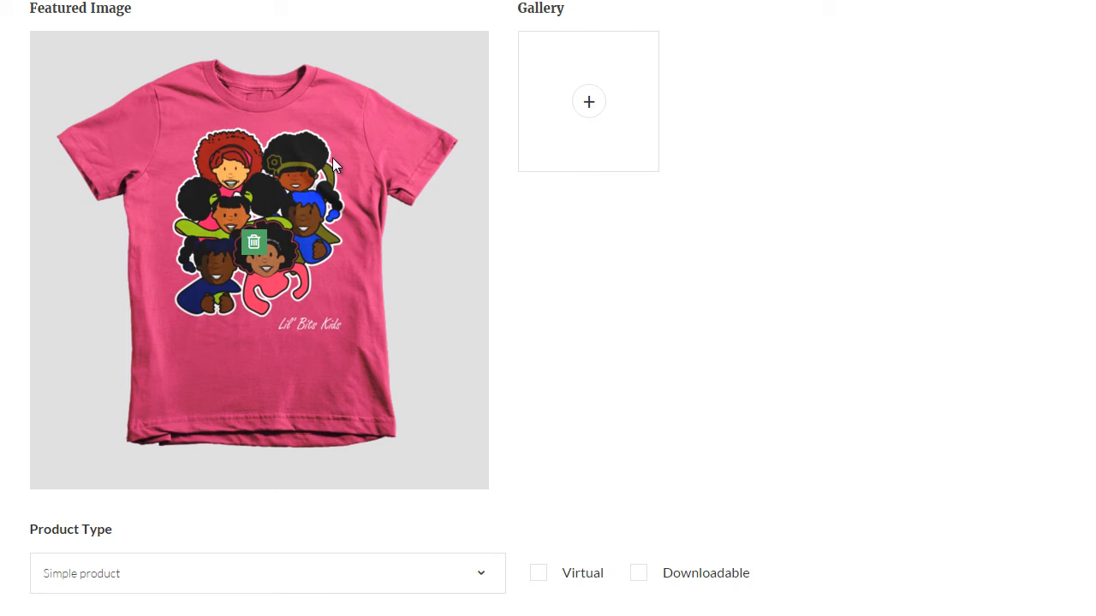
pyautogui.scroll(-1, 332, 165)
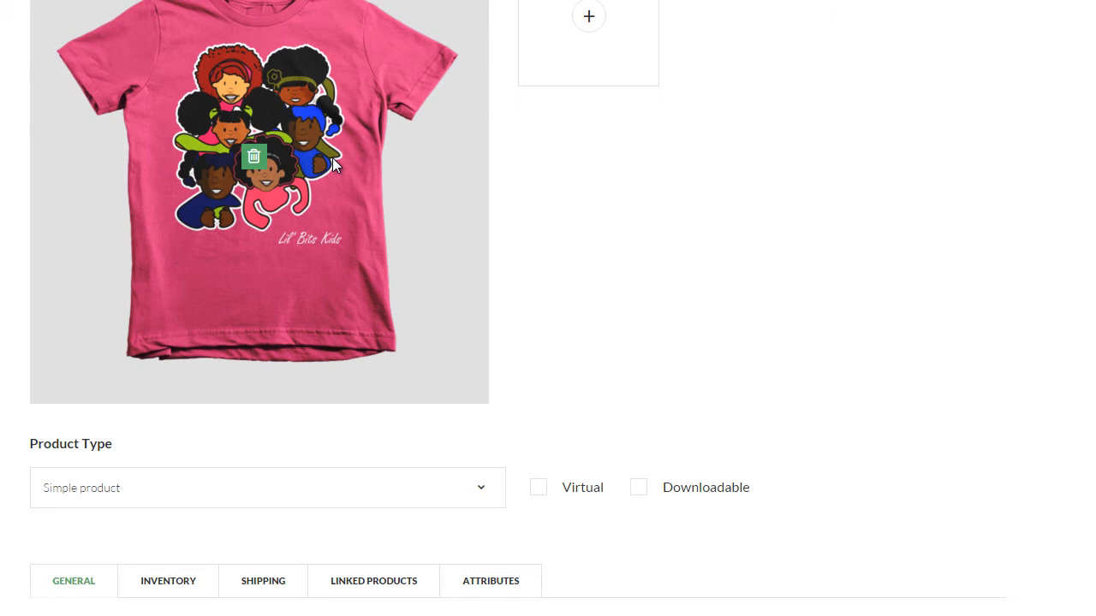
pyautogui.scroll(1, 334, 165)
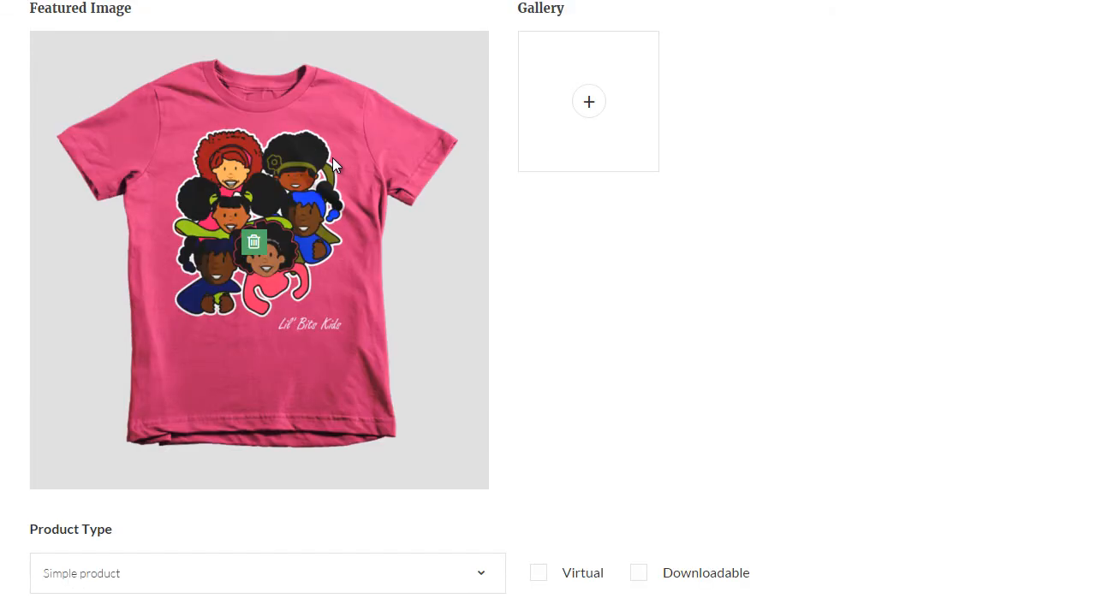
# - Change the product type to Variable product
pyautogui.scroll(-4, 332, 165)
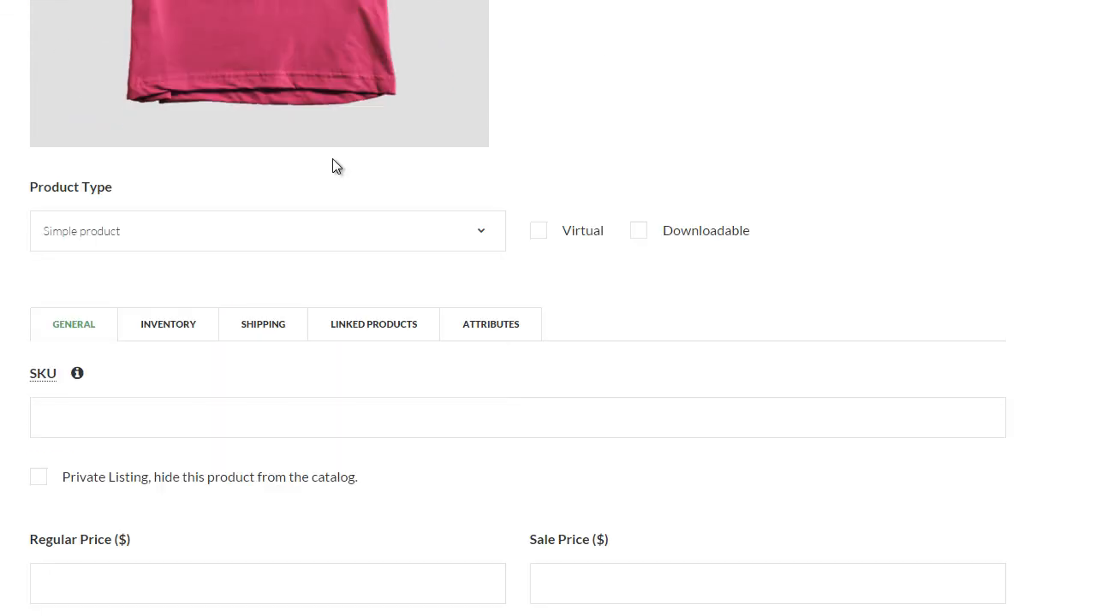
pyautogui.click(481, 239)
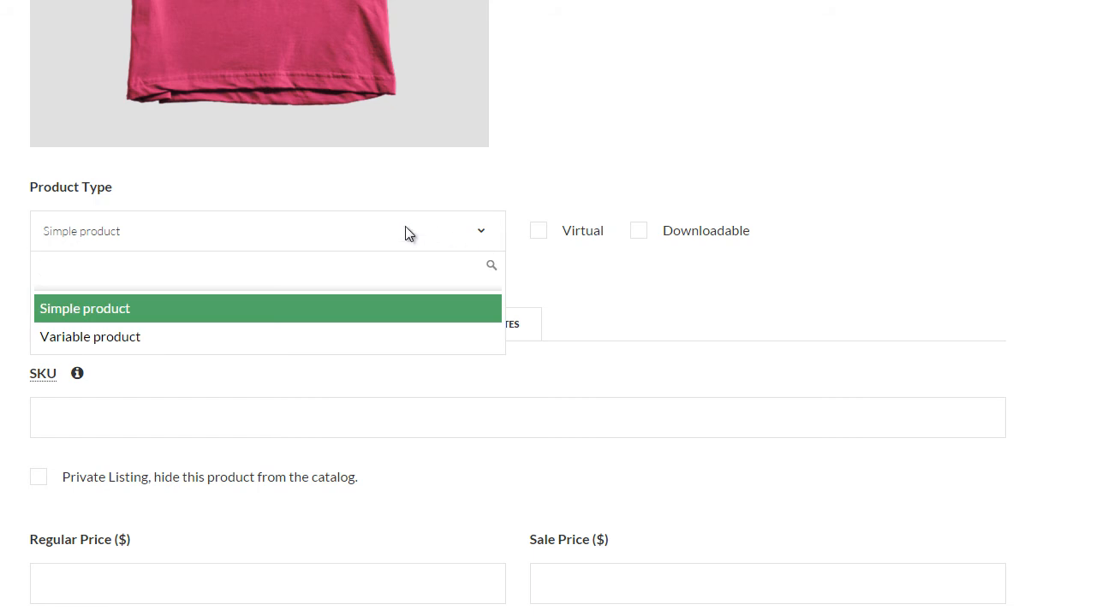
pyautogui.click(125, 337)
pyautogui.scroll(4, 150, 257)
pyautogui.scroll(2, 155, 262)
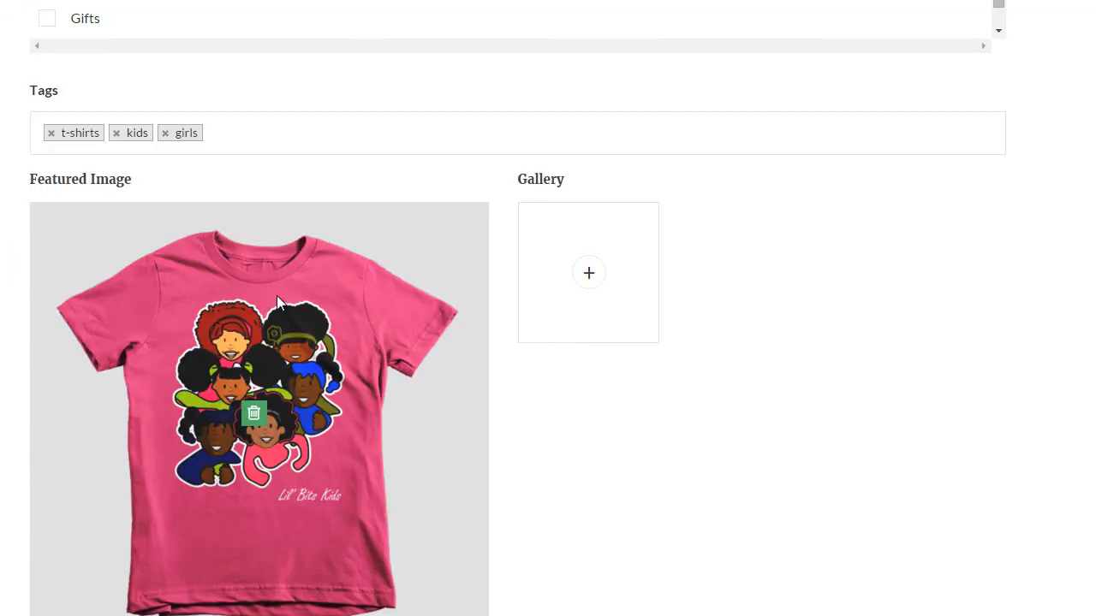
pyautogui.scroll(-2, 277, 303)
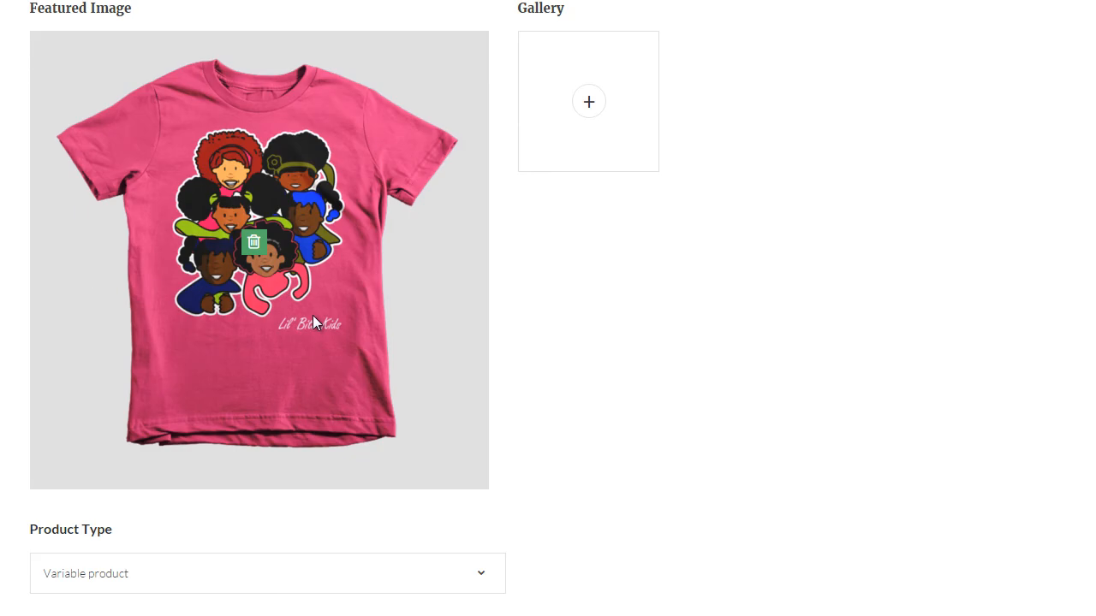
pyautogui.scroll(-4, 313, 322)
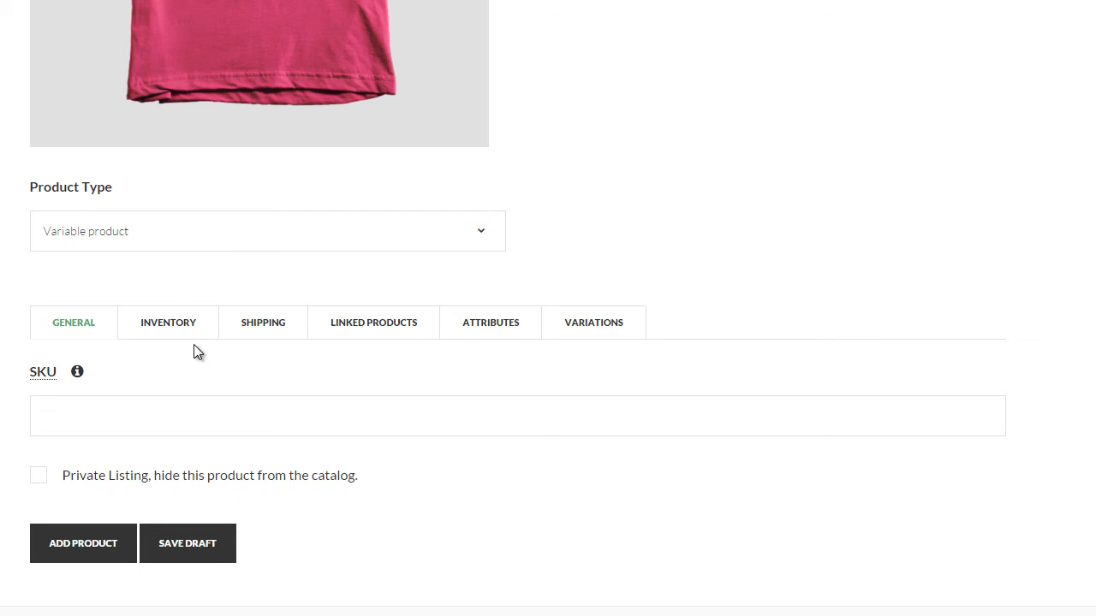
# - Choose Size as the attribute for the variable product
pyautogui.scroll(-1, 467, 343)
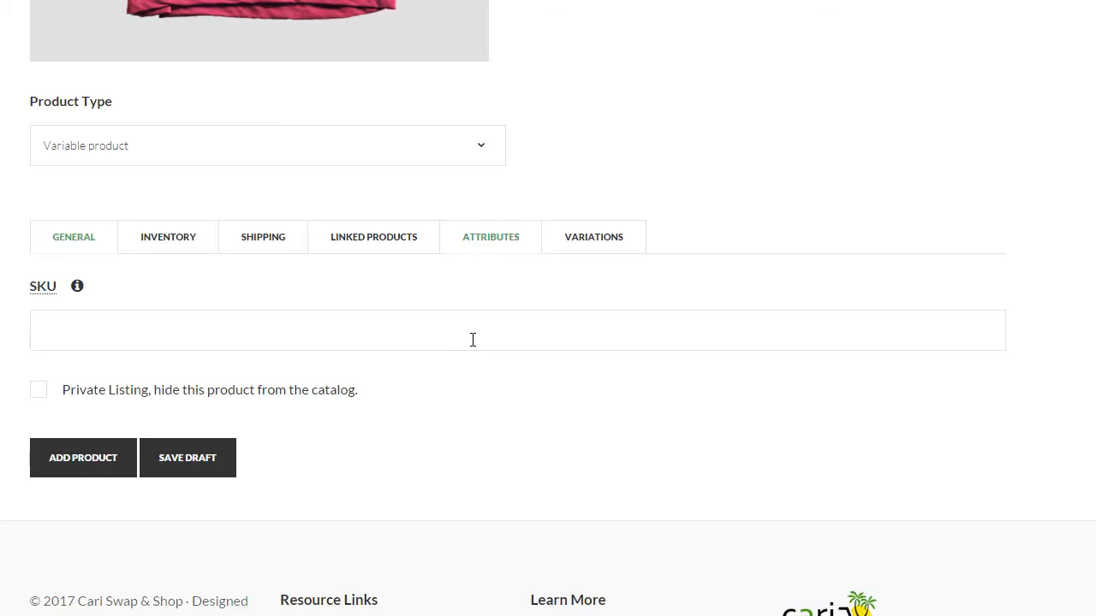
pyautogui.click(477, 250)
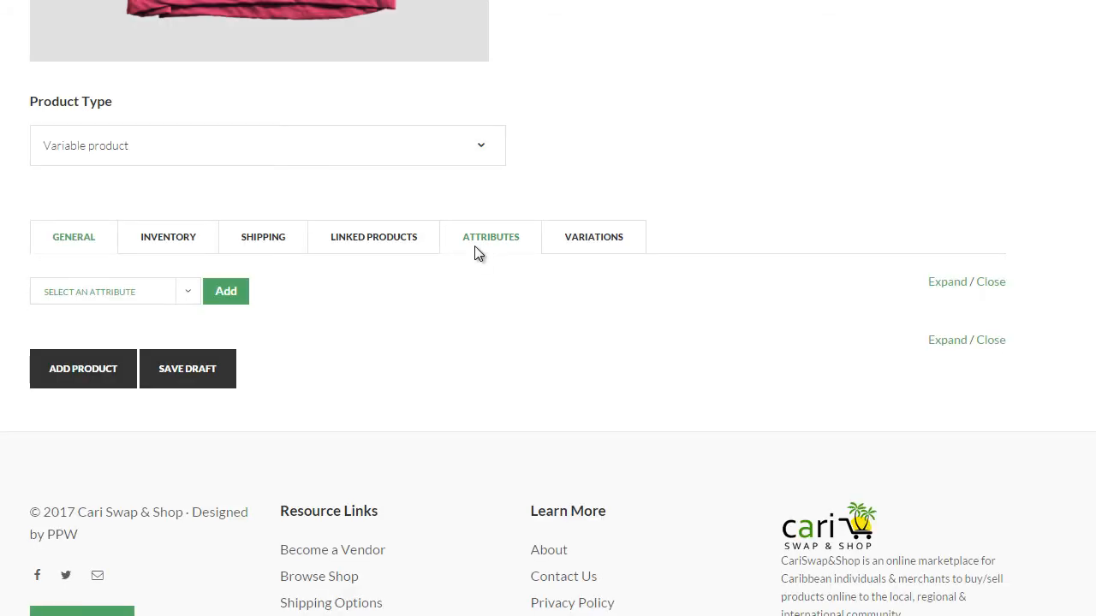
pyautogui.click(187, 296)
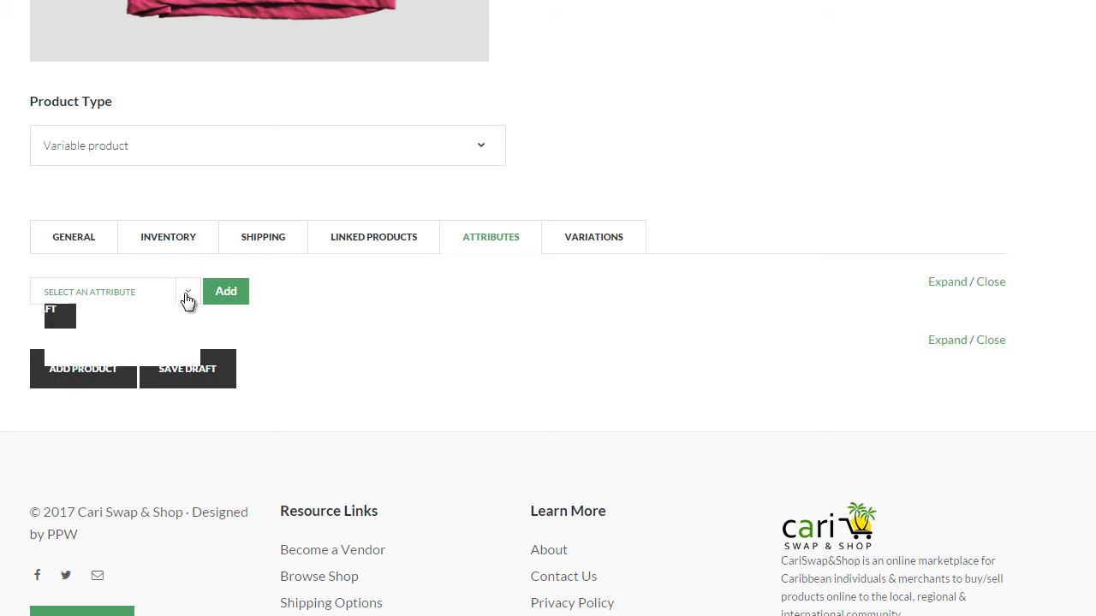
pyautogui.click(73, 360)
pyautogui.scroll(3, 301, 349)
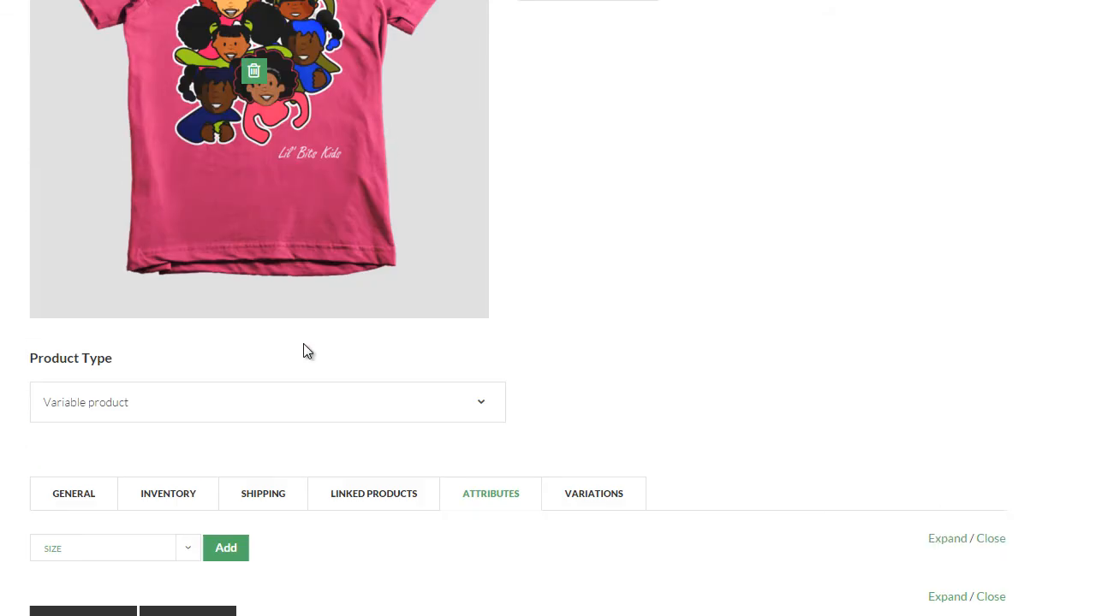
pyautogui.scroll(1, 304, 219)
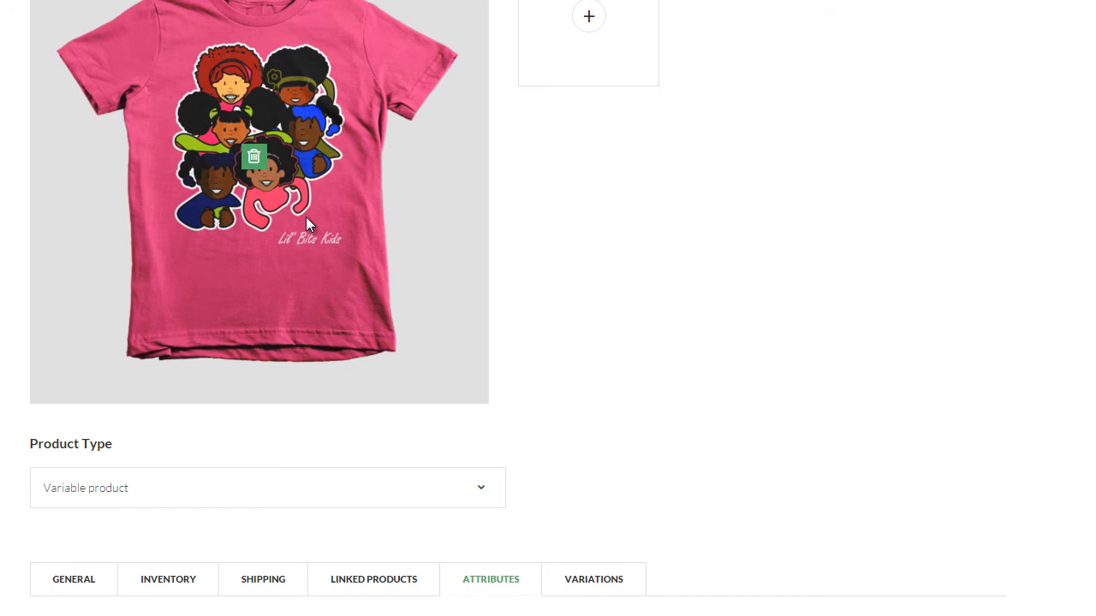
pyautogui.scroll(-2, 306, 222)
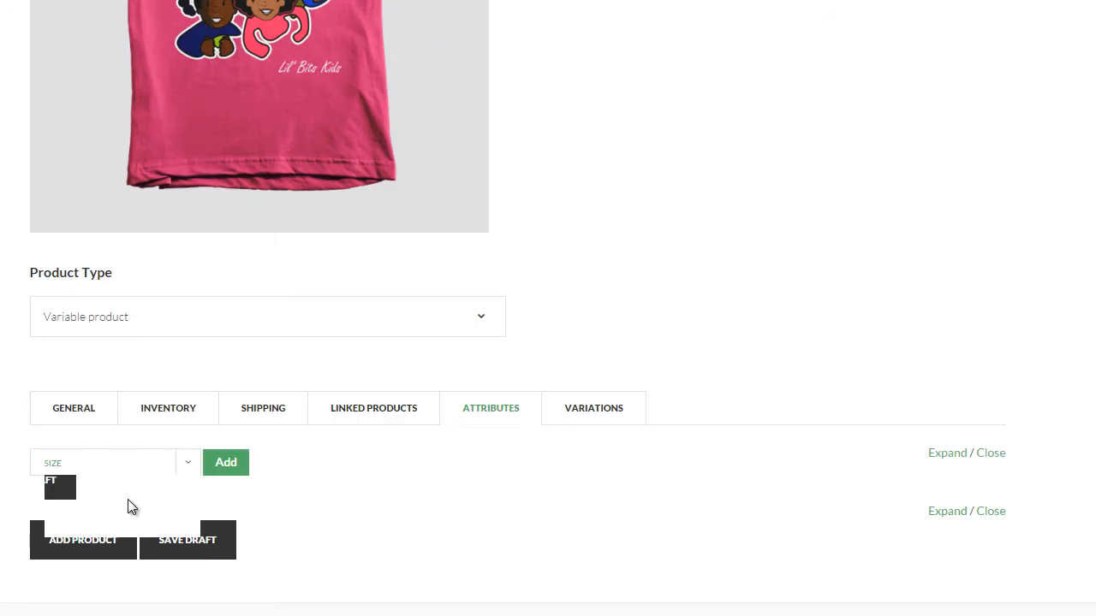
pyautogui.click(375, 495)
pyautogui.scroll(4, 385, 500)
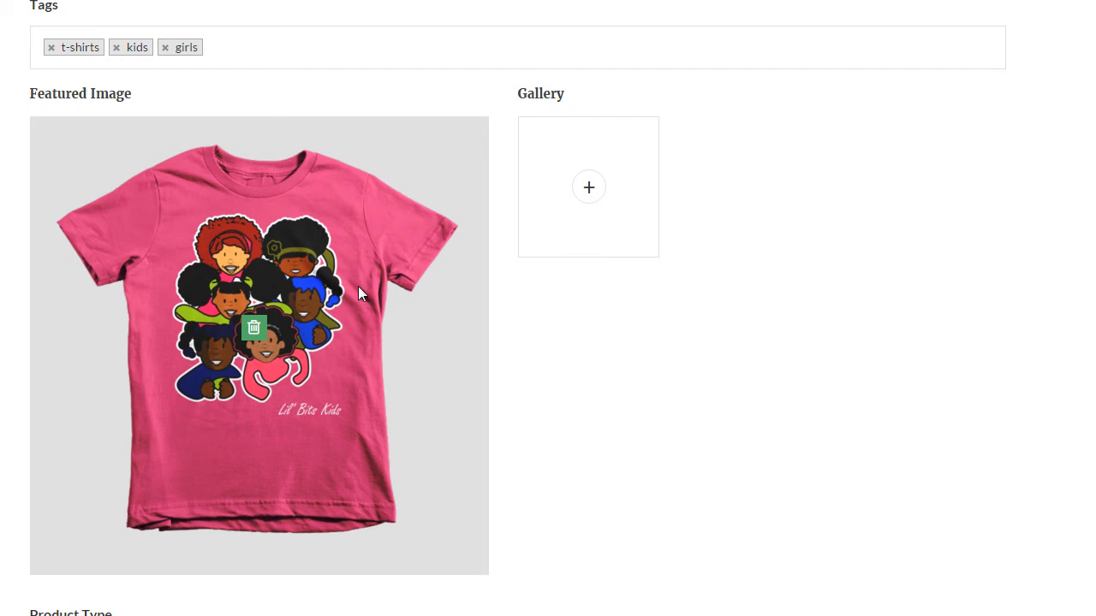
pyautogui.scroll(-4, 361, 277)
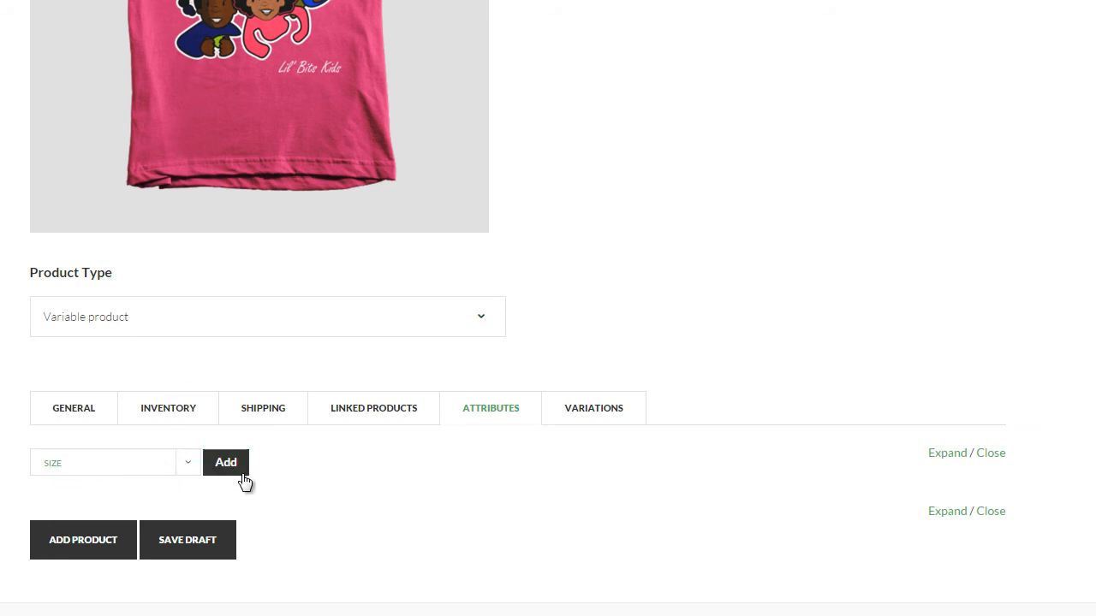
# - Save the new t-shirt product as a draft
pyautogui.click(172, 541)
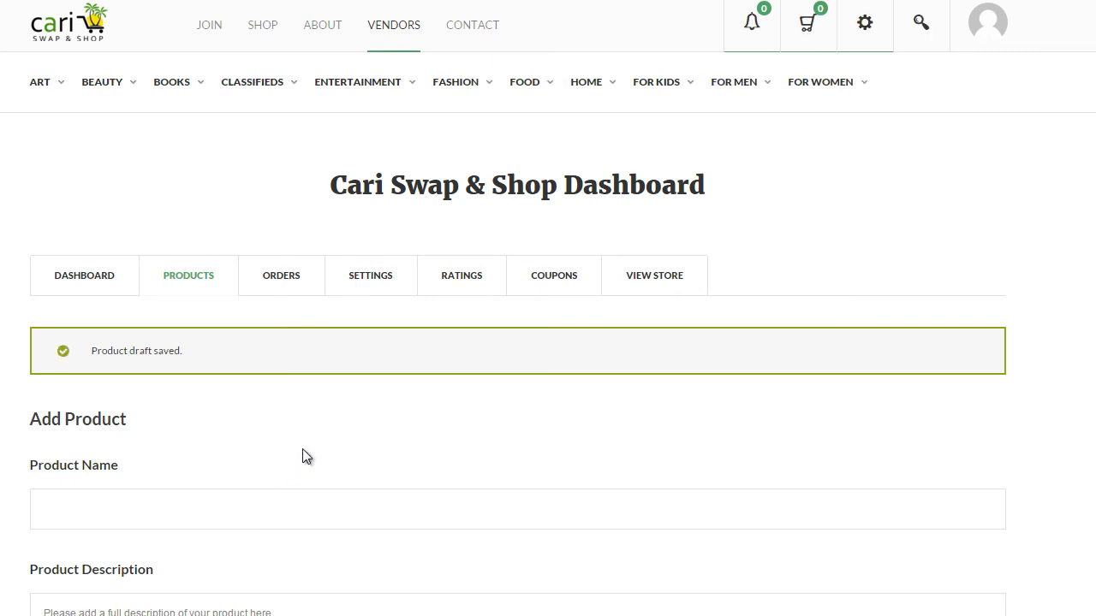
pyautogui.scroll(-4, 306, 445)
pyautogui.scroll(-3, 283, 379)
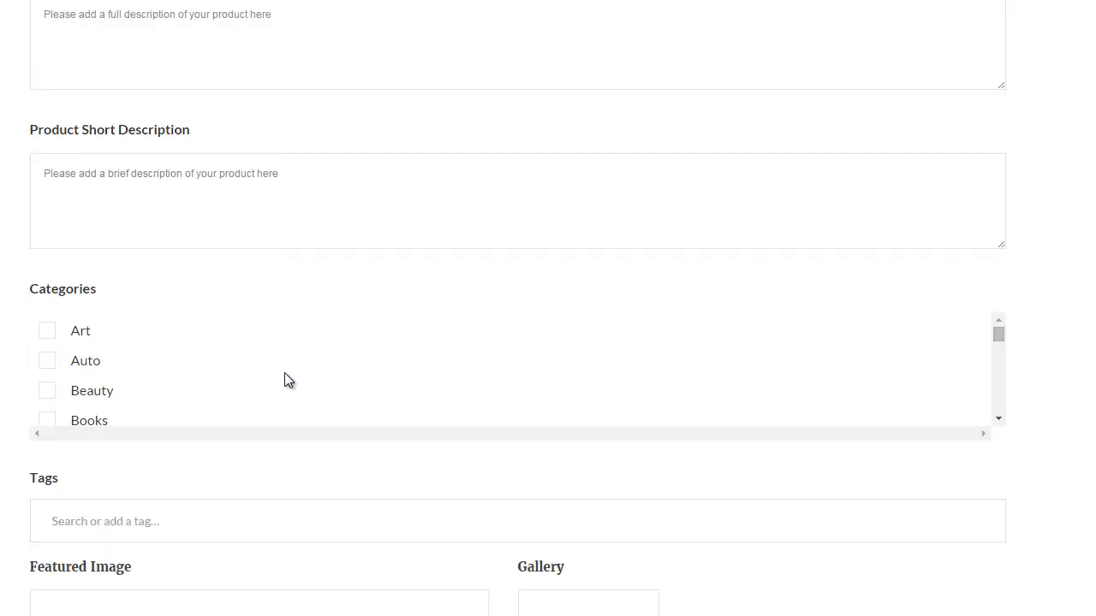
pyautogui.scroll(7, 286, 377)
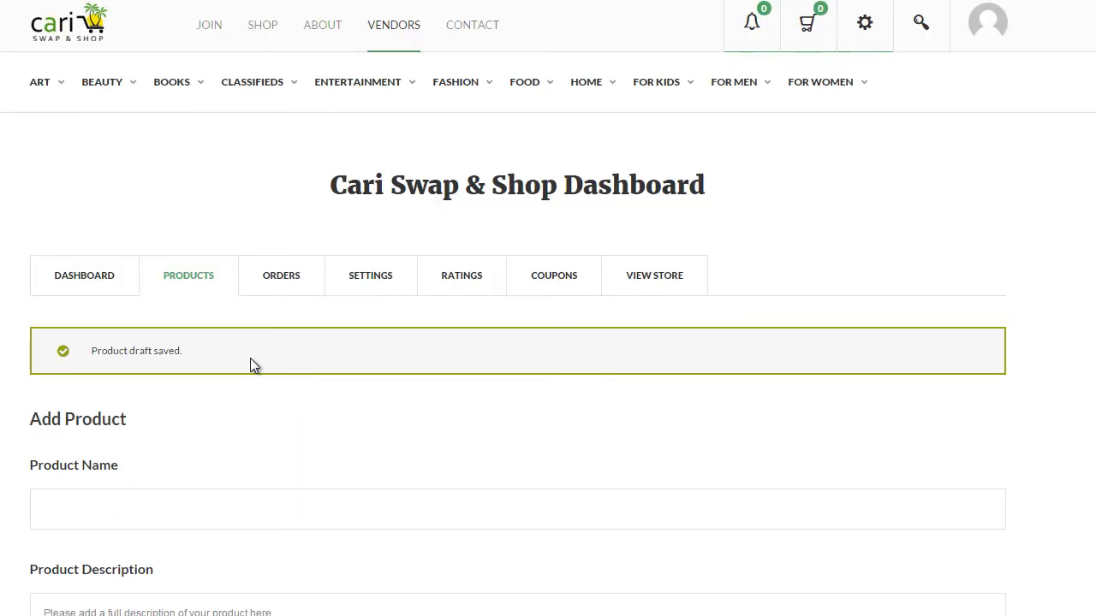
# - Open the draft Lil' Bits Kids pink girls t-shirt for editing from the product list
pyautogui.click(184, 287)
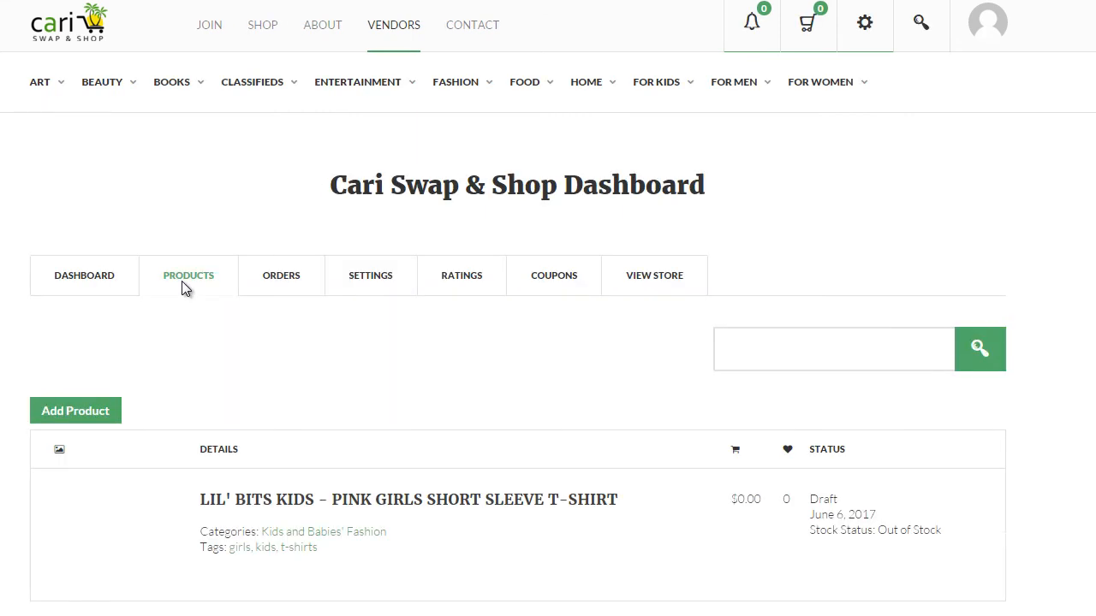
pyautogui.scroll(-2, 184, 287)
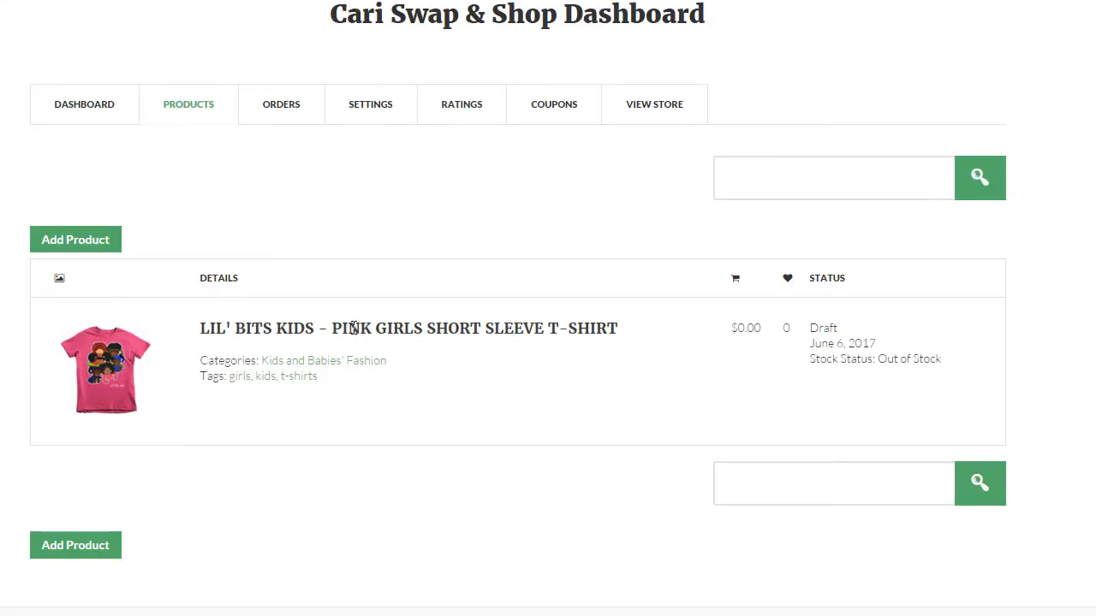
pyautogui.moveTo(184, 366)
pyautogui.click(214, 402)
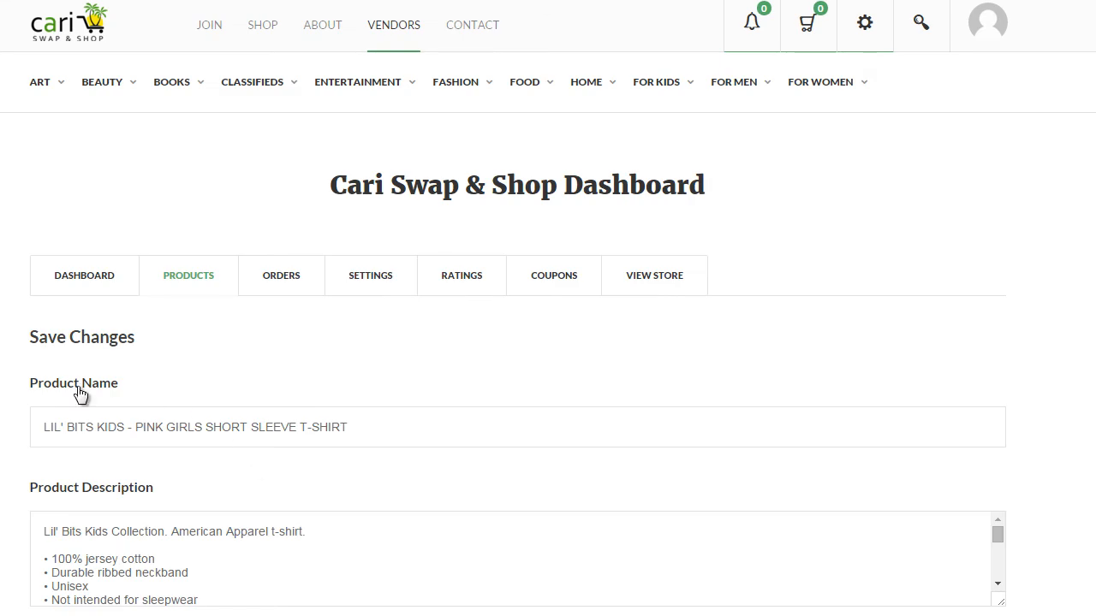
# - Add the Size attribute to the product and enable its use for variations
pyautogui.scroll(-3, 2, 321)
pyautogui.scroll(-10, 1, 304)
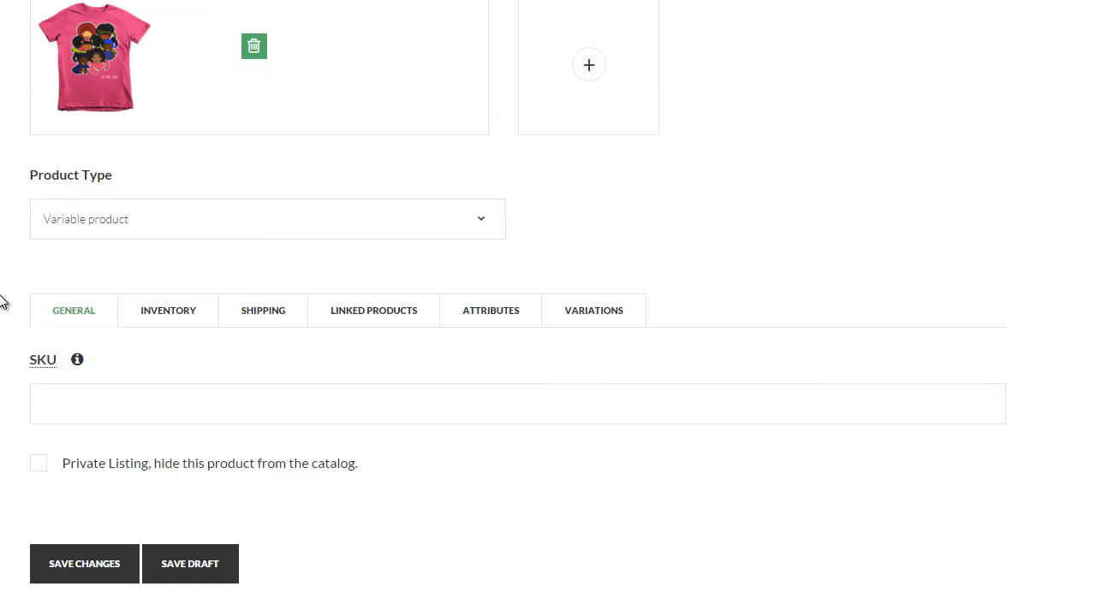
pyautogui.scroll(-1, 2, 301)
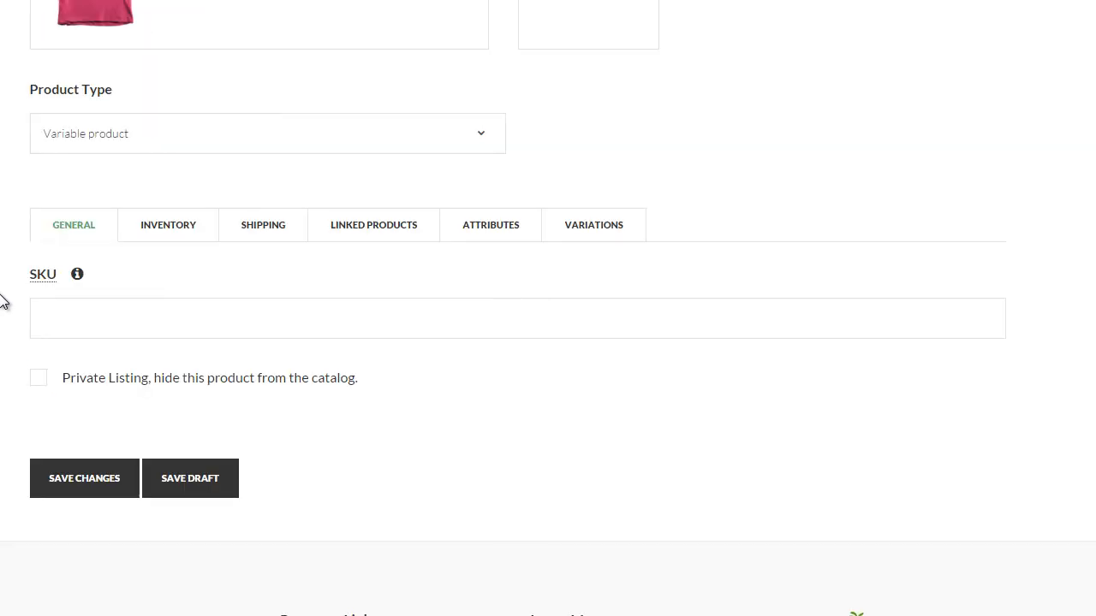
pyautogui.click(492, 232)
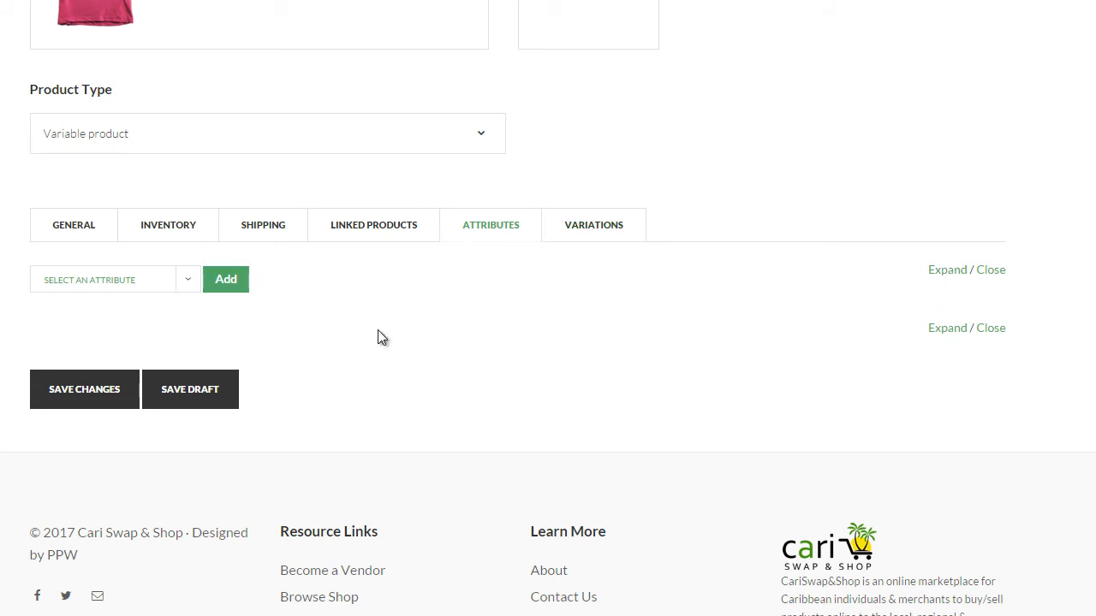
pyautogui.click(192, 285)
pyautogui.click(66, 345)
pyautogui.click(240, 289)
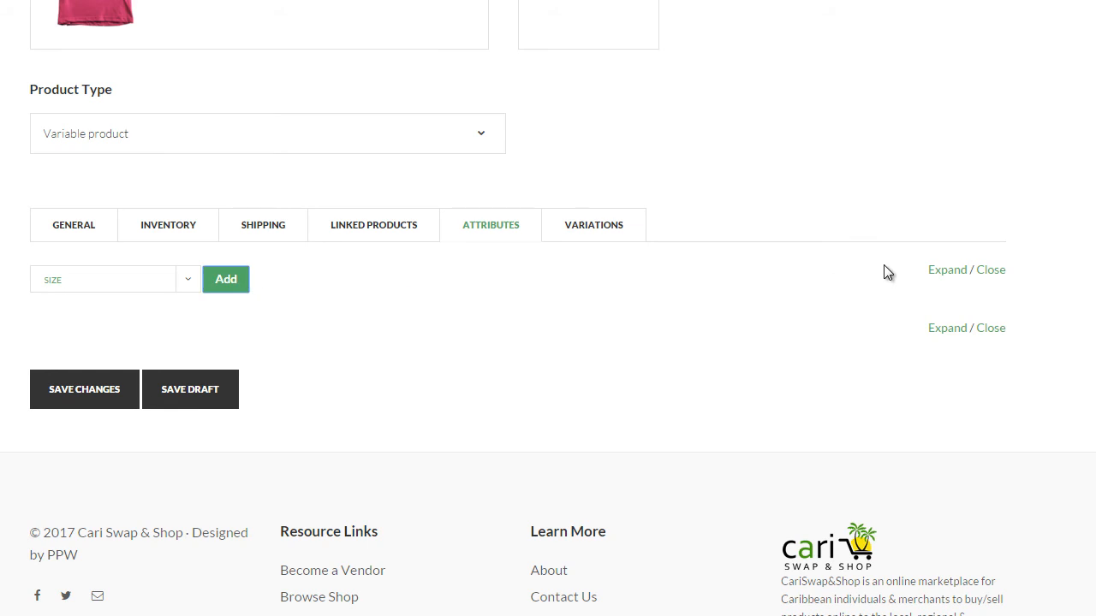
pyautogui.scroll(-1, 144, 359)
pyautogui.scroll(1, 168, 345)
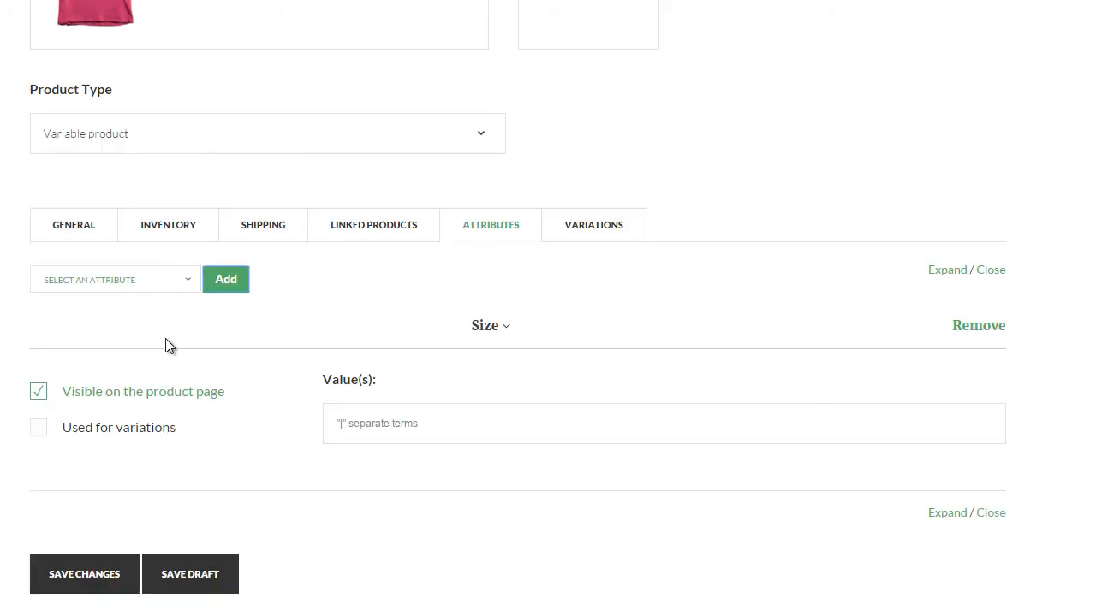
pyautogui.click(36, 429)
# - Enter Small|Medium|Large as the Size attribute's values and clear them again
pyautogui.click(332, 418)
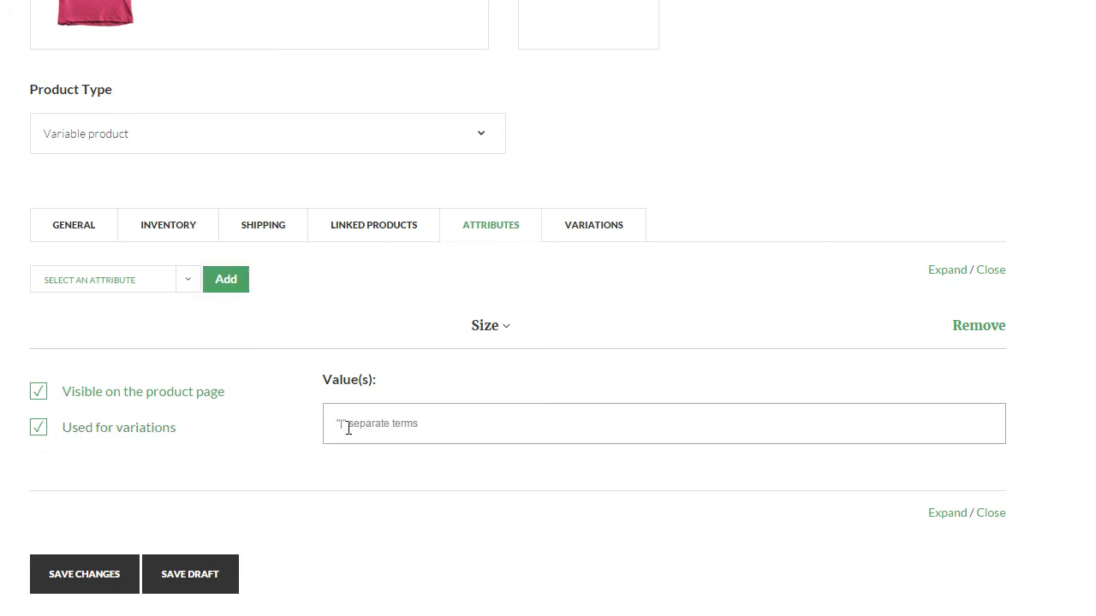
pyautogui.write('Small|')
pyautogui.write('Medium|Large')
pyautogui.moveTo(371, 425); pyautogui.dragTo(367, 425)
pyautogui.press('End')
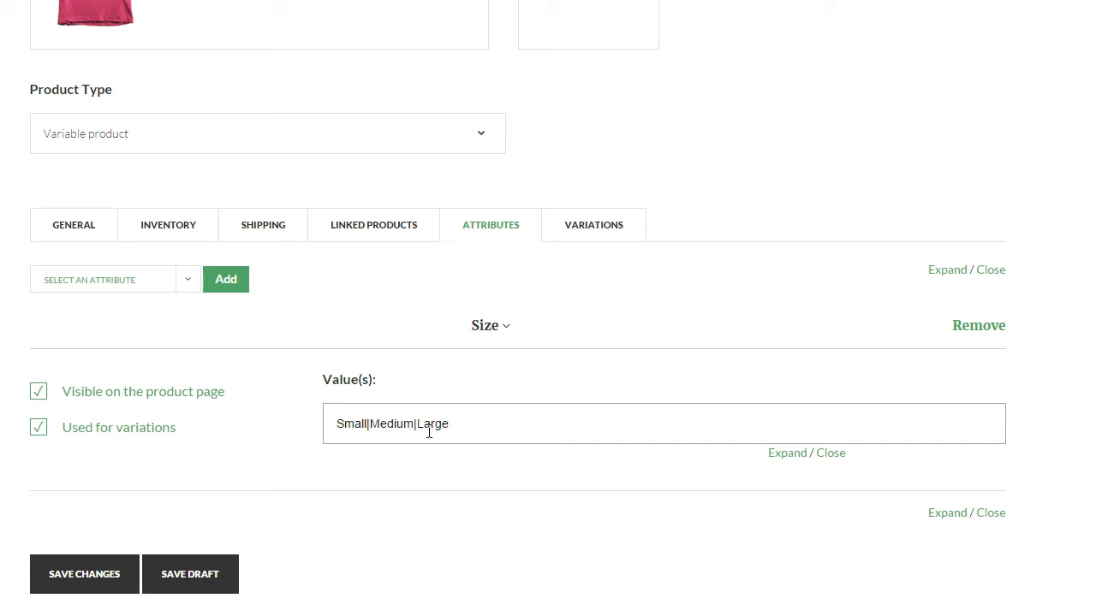
pyautogui.moveTo(459, 416); pyautogui.dragTo(260, 423)
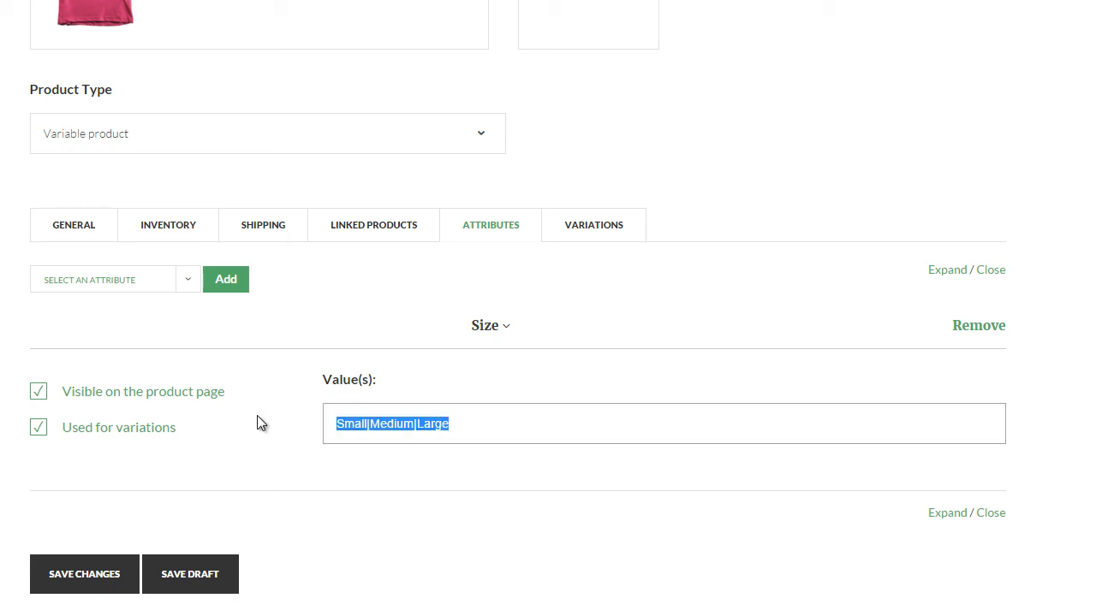
pyautogui.press('BackSpace')
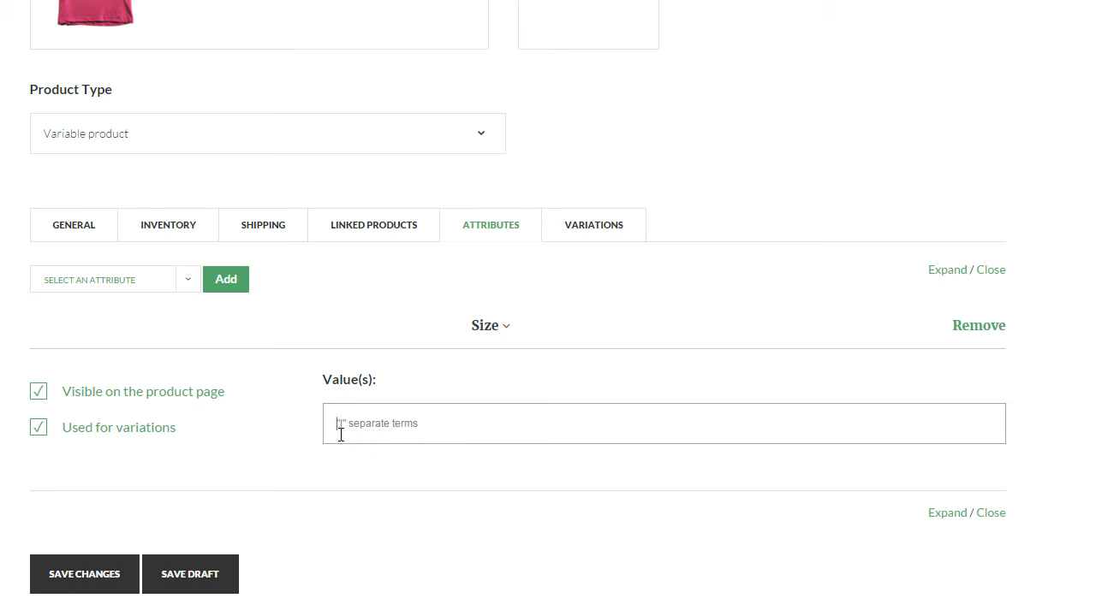
# - Set the Size attribute's values to Small|Medium|Large
pyautogui.click(454, 429)
pyautogui.write('sma')
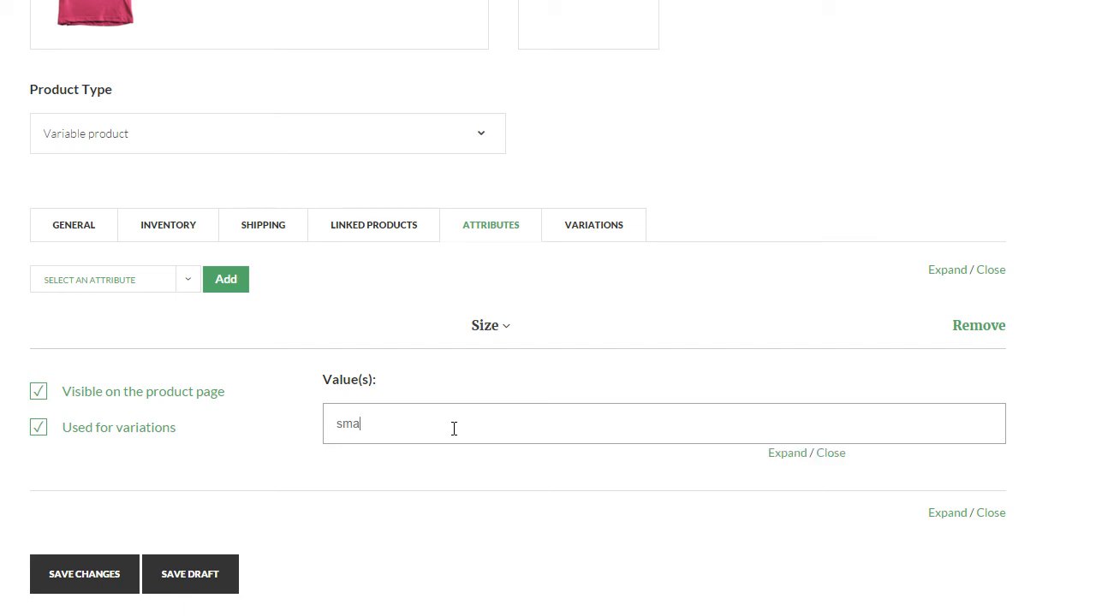
pyautogui.write('ll|me')
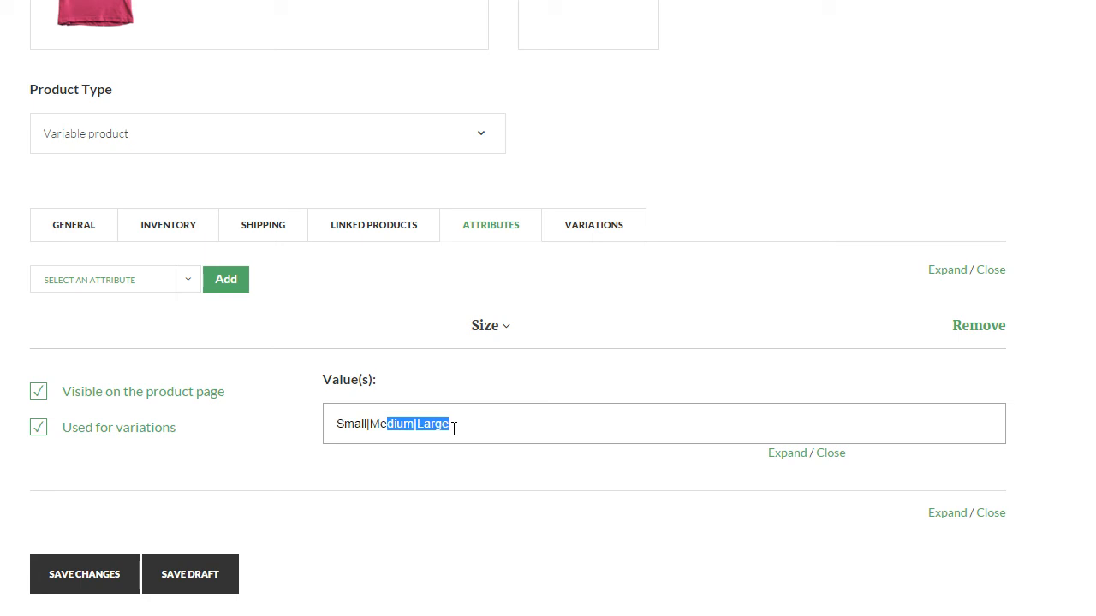
pyautogui.click(453, 429)
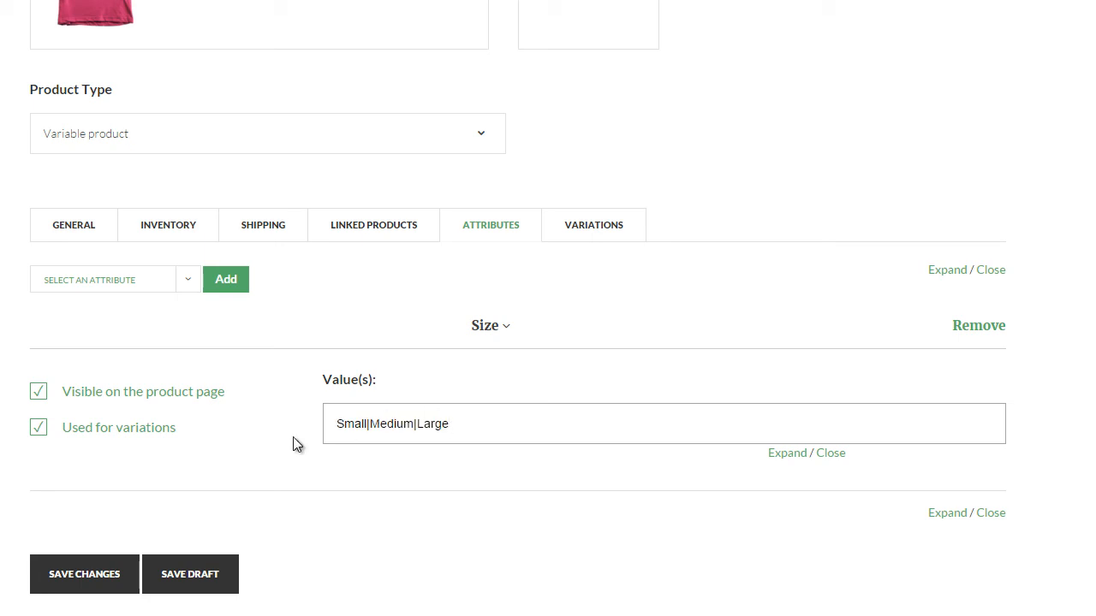
# - Save the product draft with its Size attribute and return to the settings below the product type
pyautogui.click(194, 570)
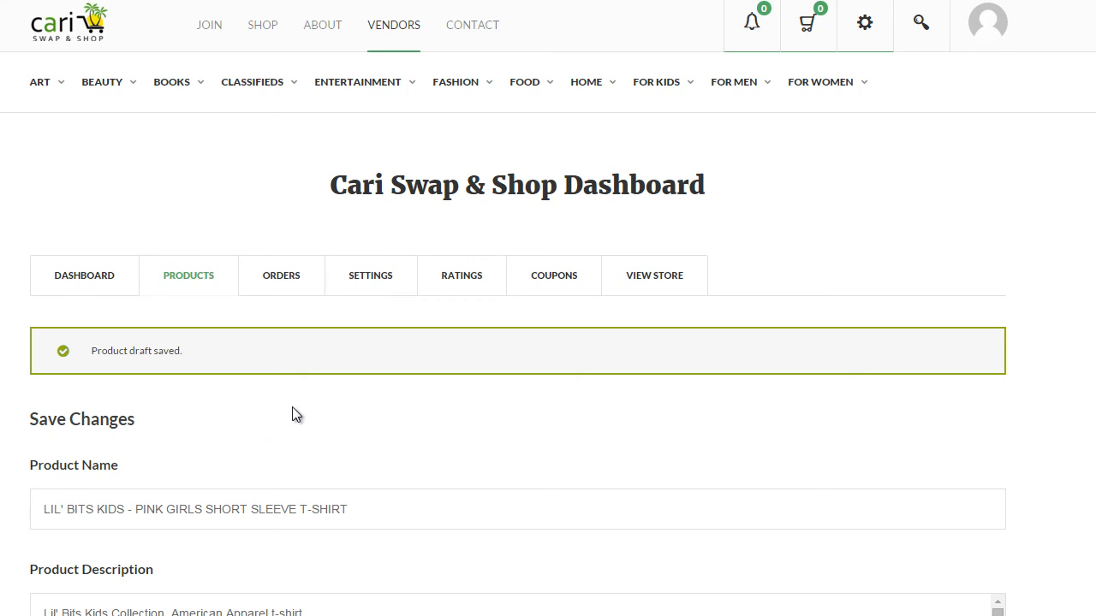
pyautogui.scroll(-5, 293, 406)
pyautogui.scroll(-1, 293, 413)
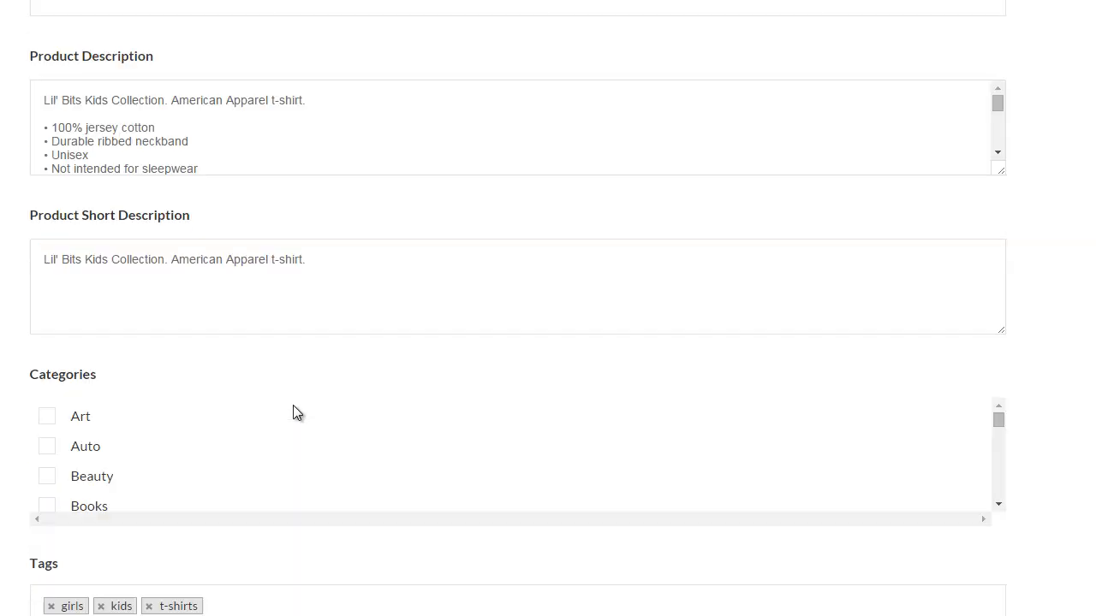
pyautogui.scroll(-5, 292, 411)
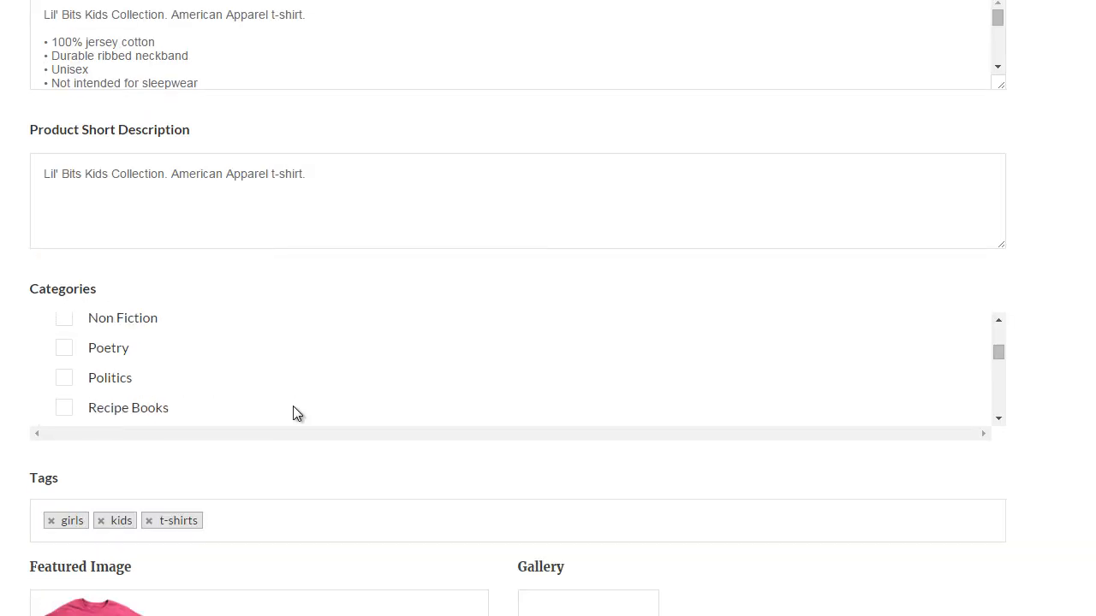
pyautogui.scroll(-2, 340, 487)
pyautogui.scroll(-5, 342, 483)
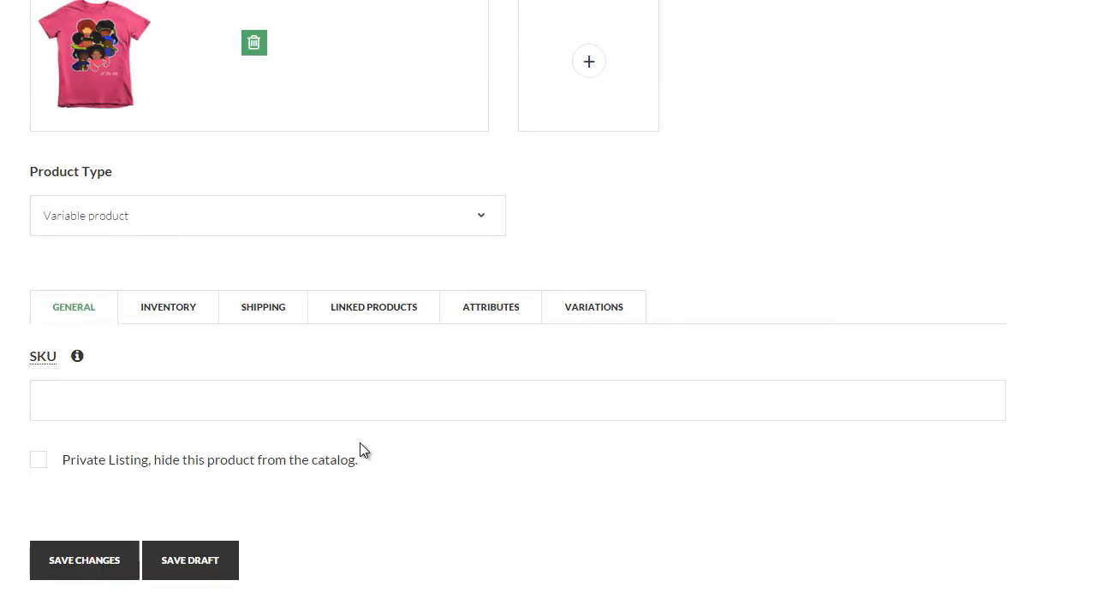
# - Add one variation to the product and expand its details
pyautogui.click(583, 309)
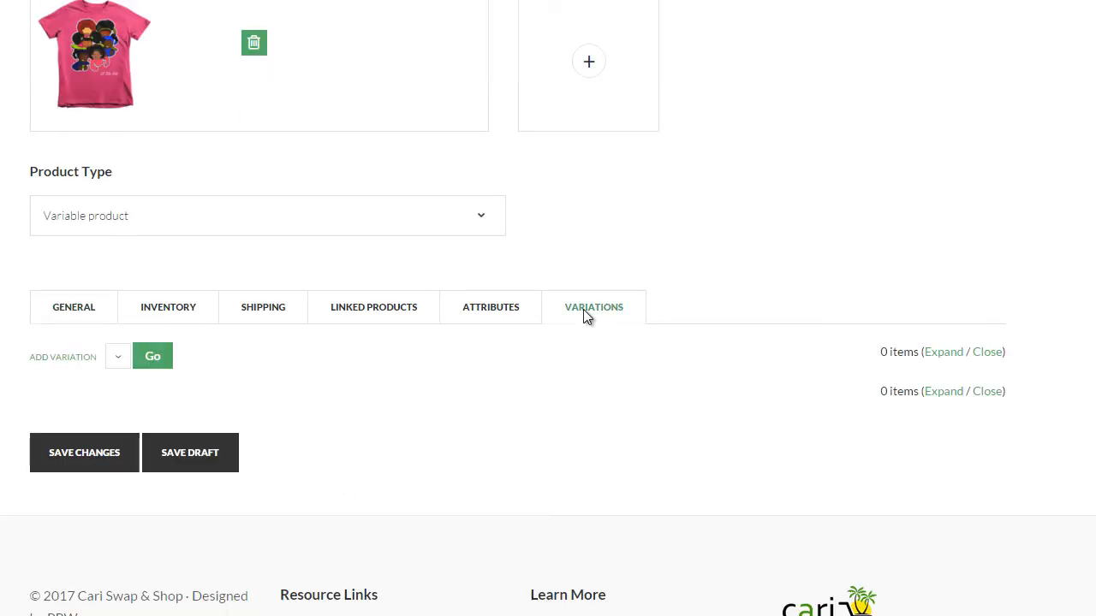
pyautogui.click(119, 366)
pyautogui.scroll(-1, 319, 385)
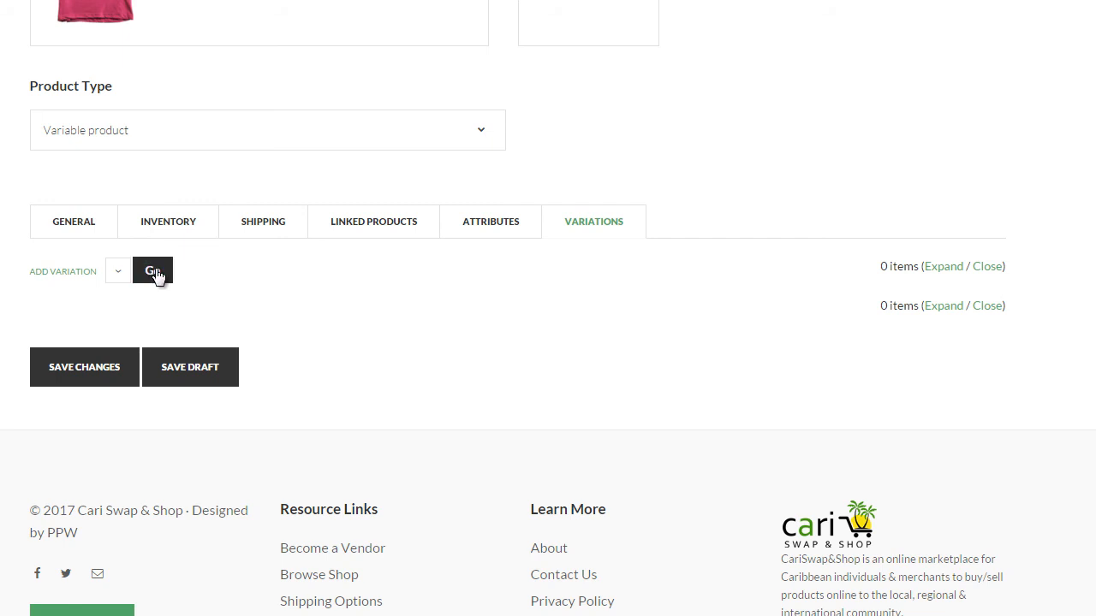
pyautogui.click(118, 283)
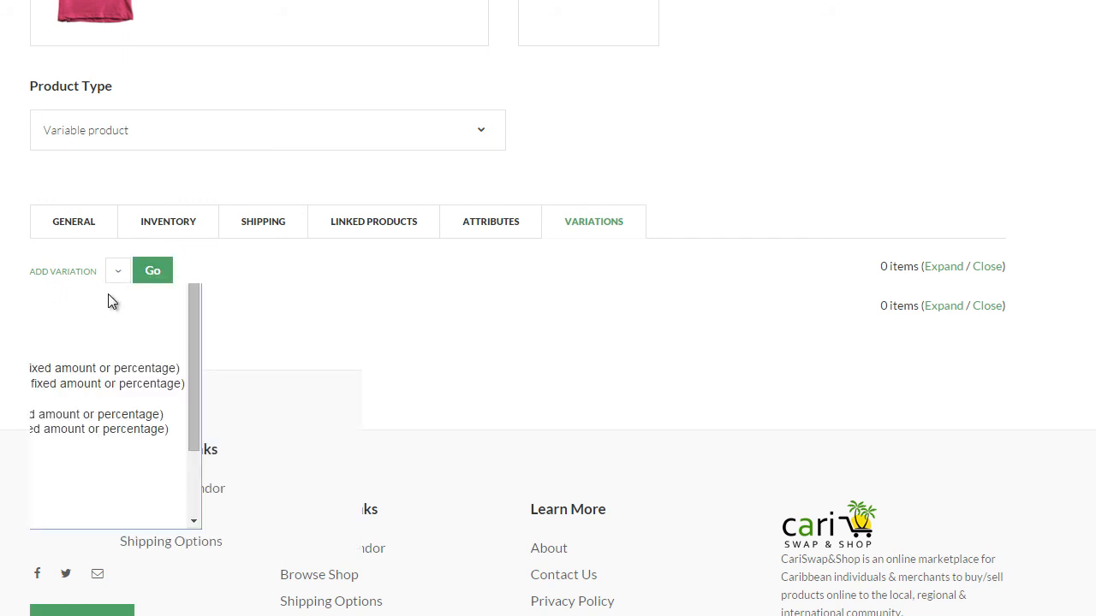
pyautogui.click(109, 300)
pyautogui.click(151, 274)
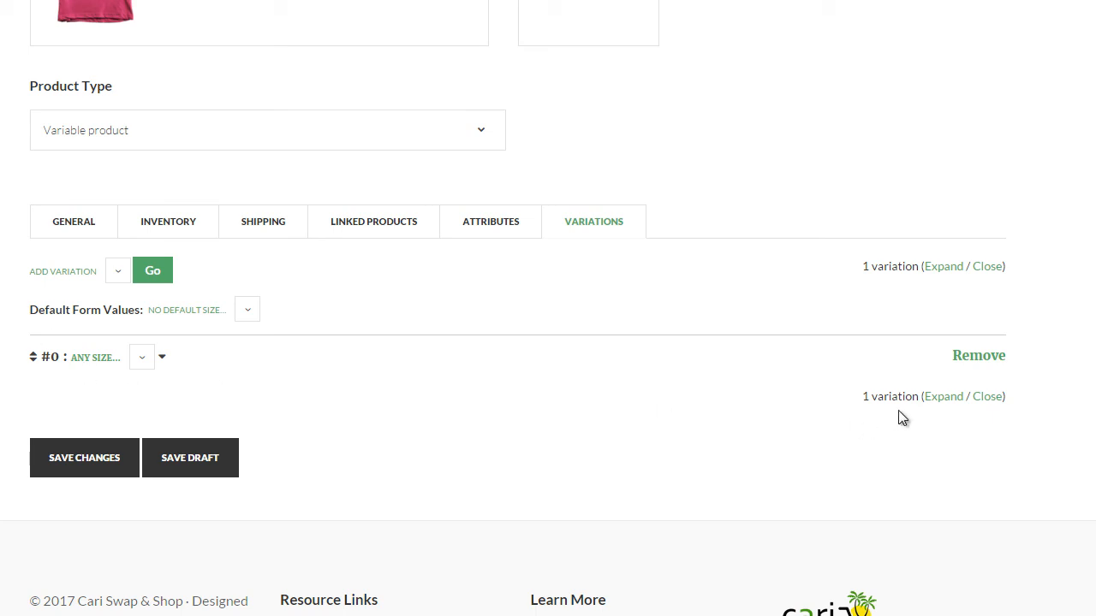
pyautogui.click(934, 397)
pyautogui.scroll(-3, 327, 379)
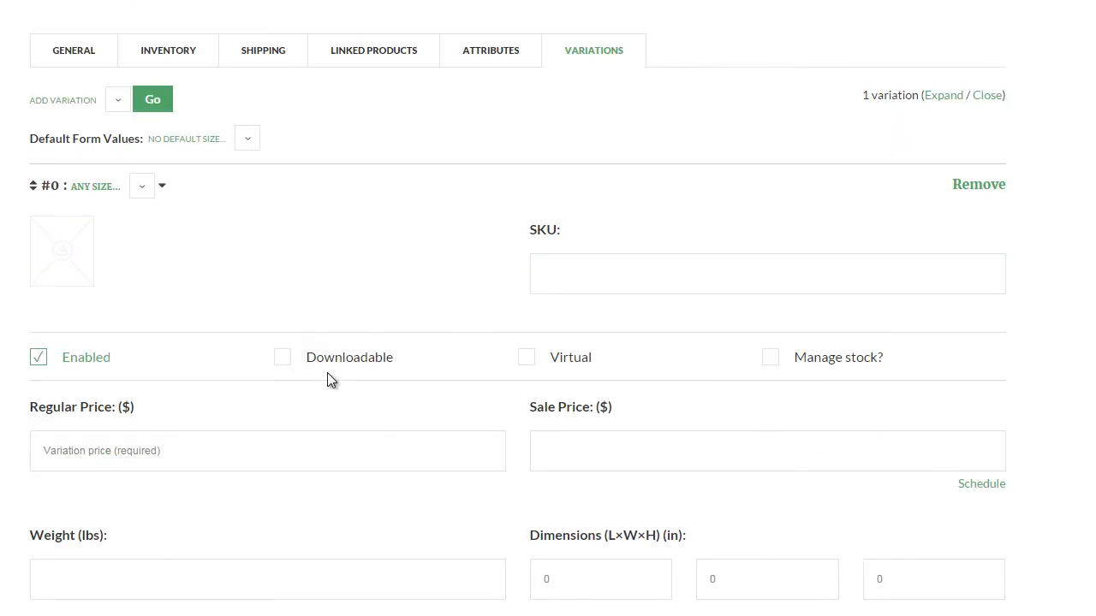
pyautogui.click(560, 204)
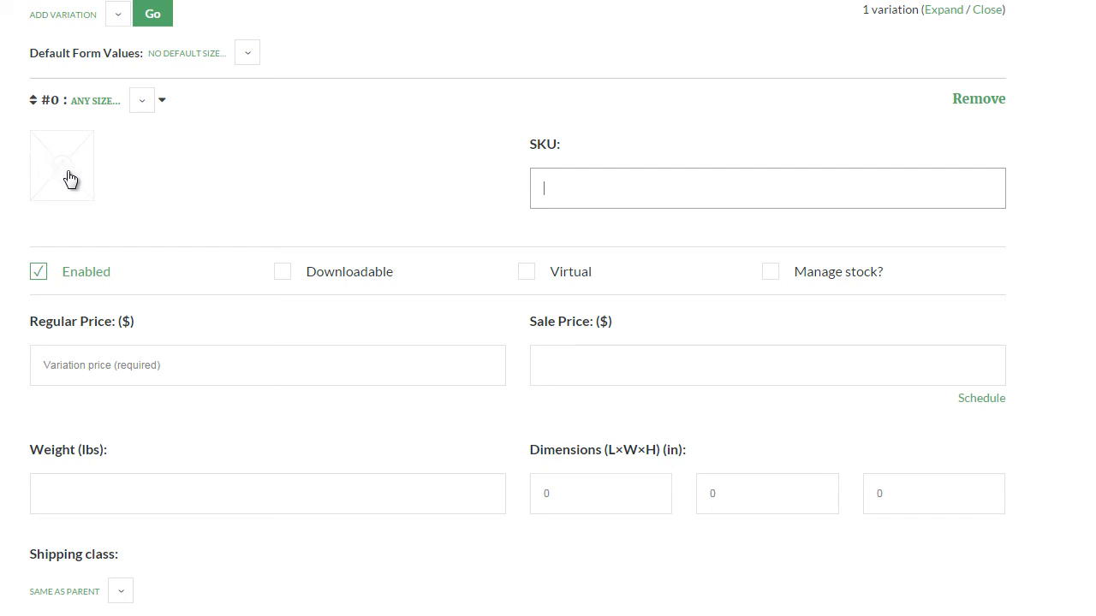
pyautogui.scroll(-1, 63, 172)
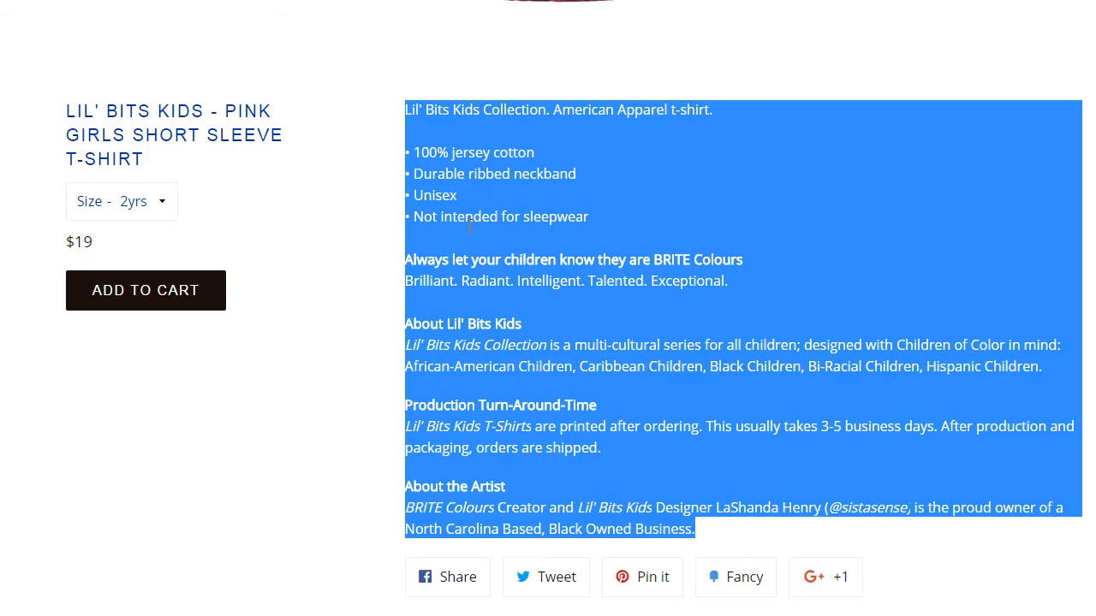
# - Examine the t-shirt's description, price and size options on the original store's product page
pyautogui.click(459, 360)
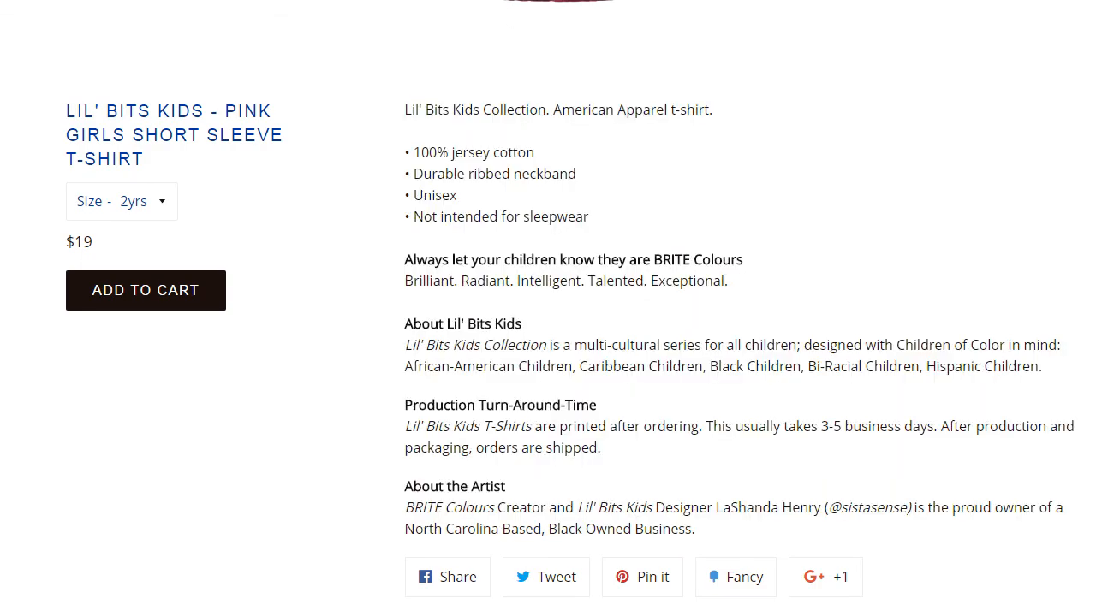
pyautogui.scroll(-3, 458, 362)
pyautogui.scroll(4, 355, 370)
pyautogui.scroll(3, 286, 394)
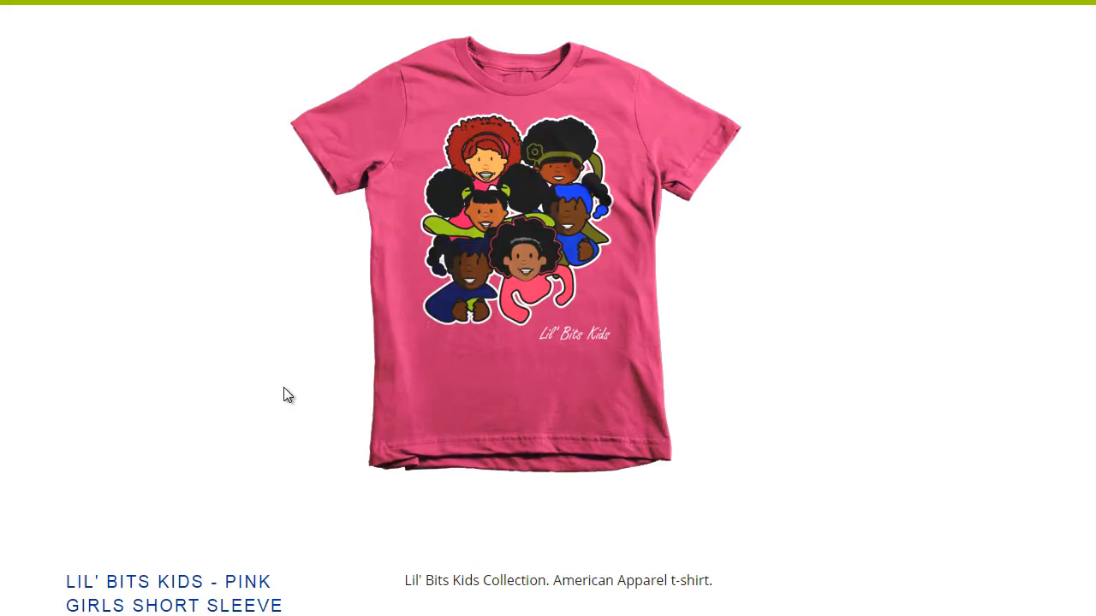
pyautogui.scroll(-2, 286, 390)
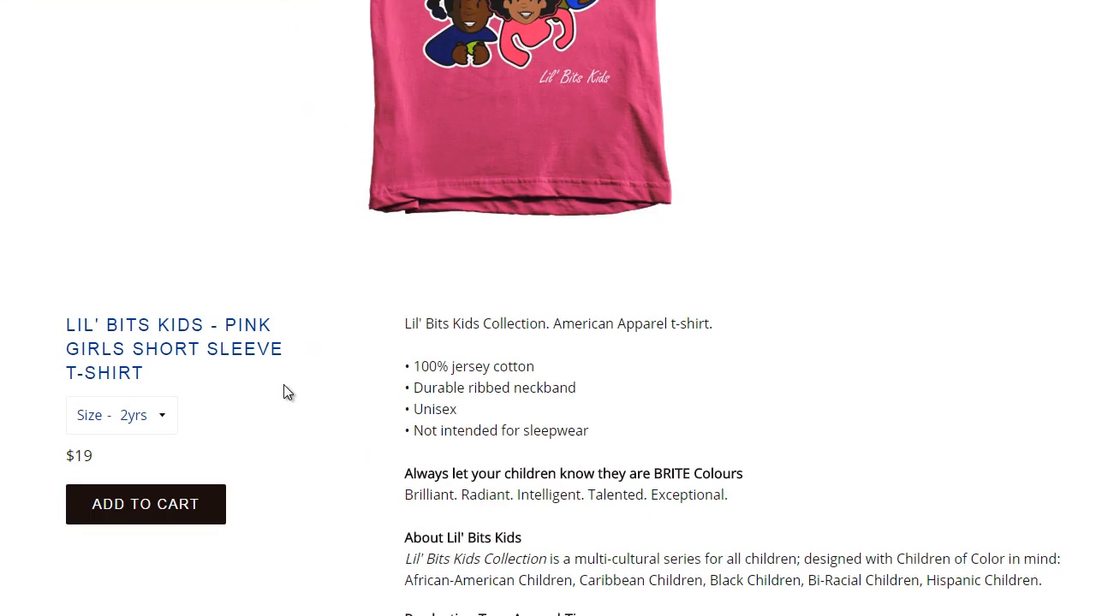
pyautogui.click(161, 430)
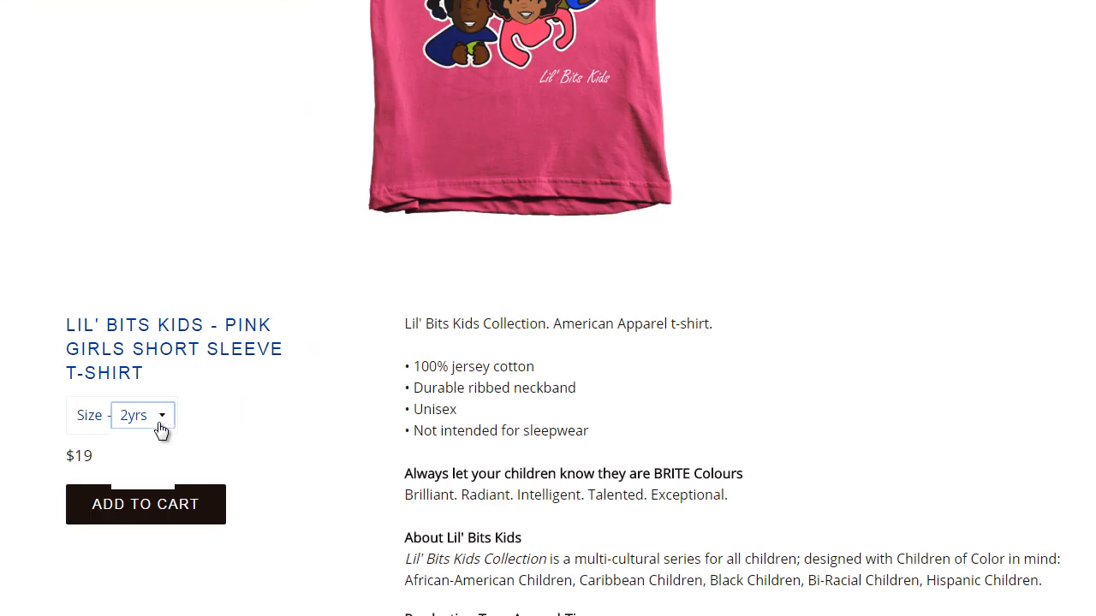
pyautogui.click(71, 417)
pyautogui.click(103, 425)
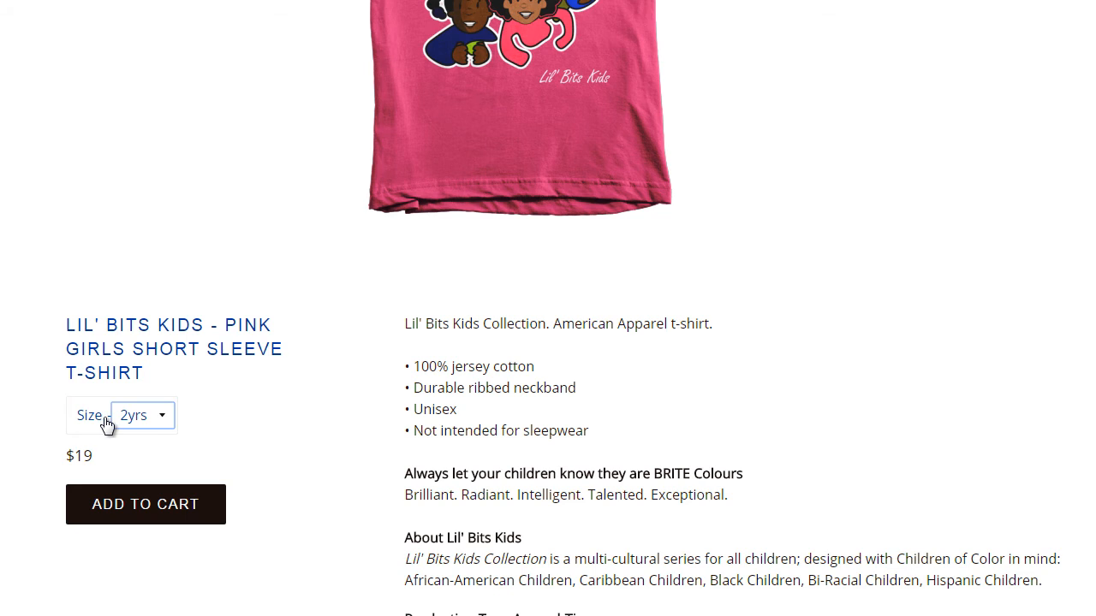
pyautogui.click(169, 420)
pyautogui.click(284, 408)
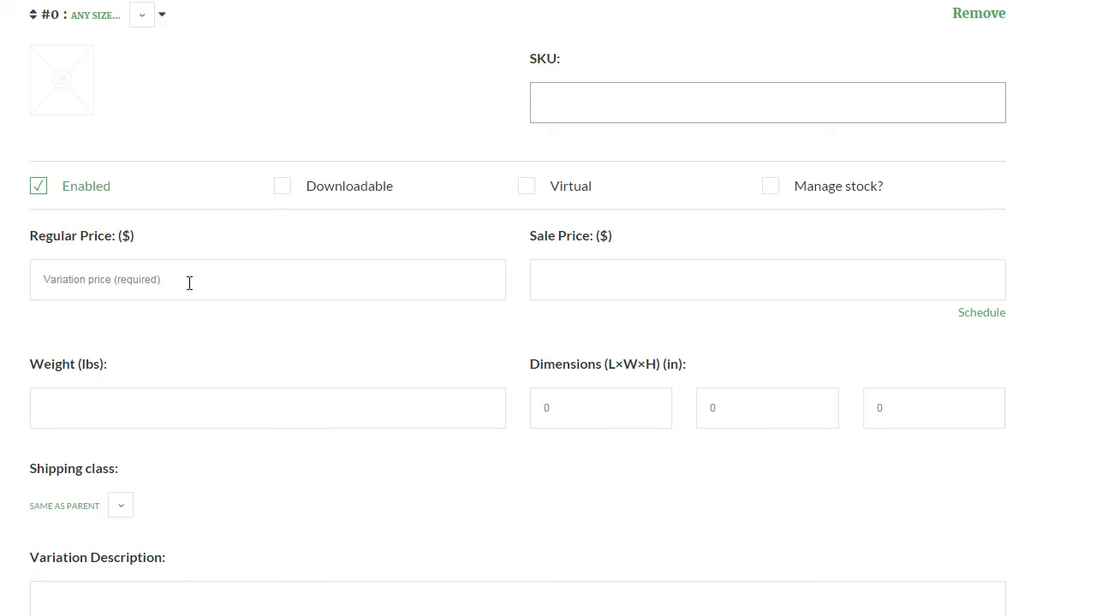
pyautogui.click(189, 283)
pyautogui.scroll(2, 15, 286)
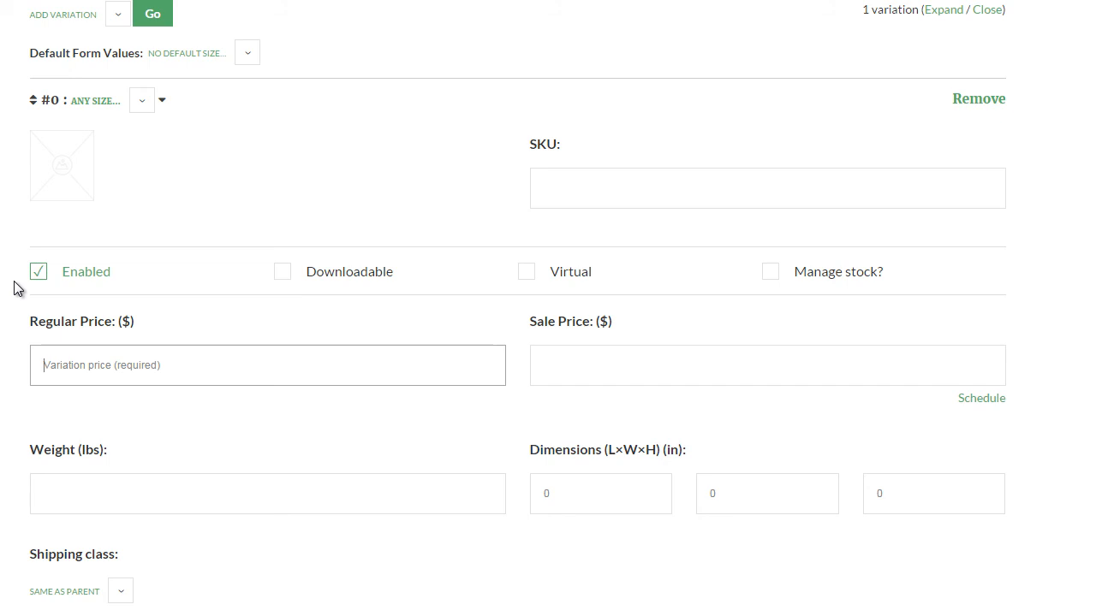
pyautogui.scroll(1, 27, 302)
pyautogui.scroll(1, 196, 311)
pyautogui.scroll(-1, 194, 307)
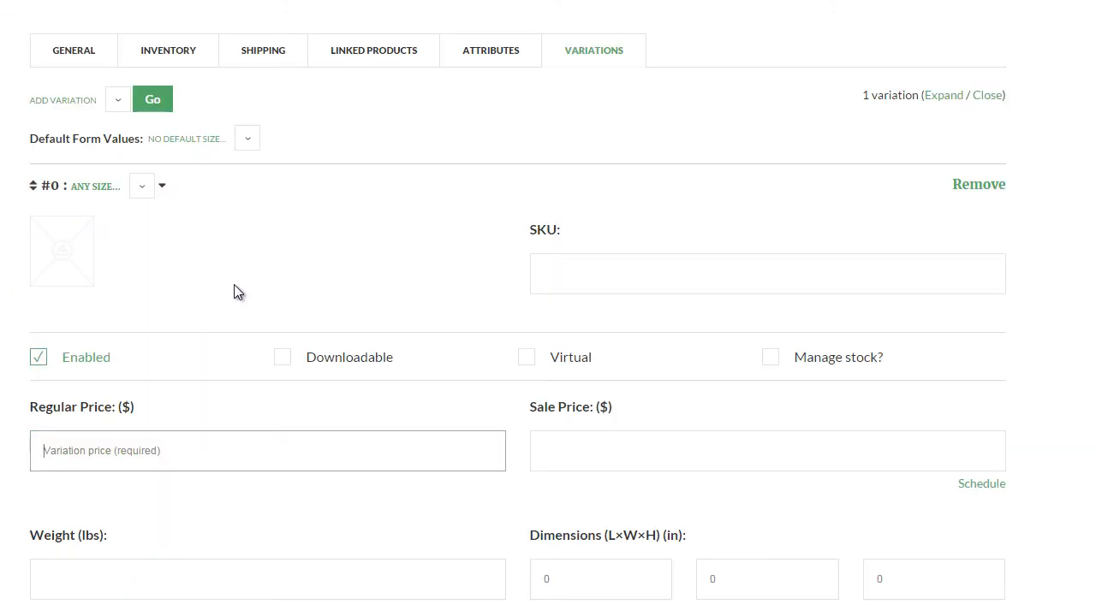
# - Replace the Size attribute's values with 2years |4years|6years and save the product changes
pyautogui.click(469, 50)
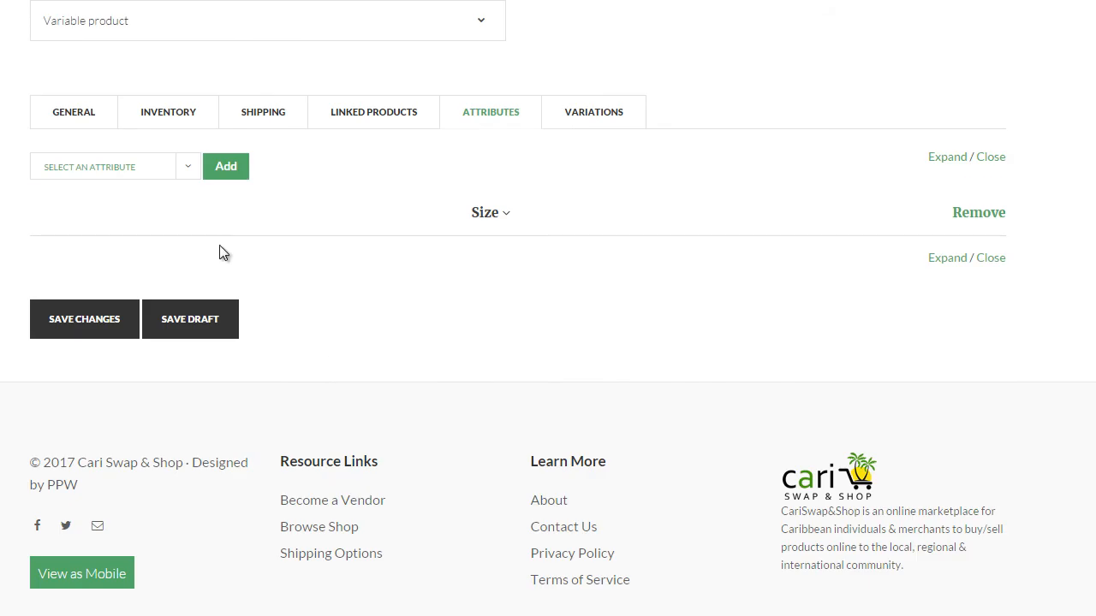
pyautogui.click(185, 168)
pyautogui.click(269, 231)
pyautogui.click(509, 216)
pyautogui.click(443, 313)
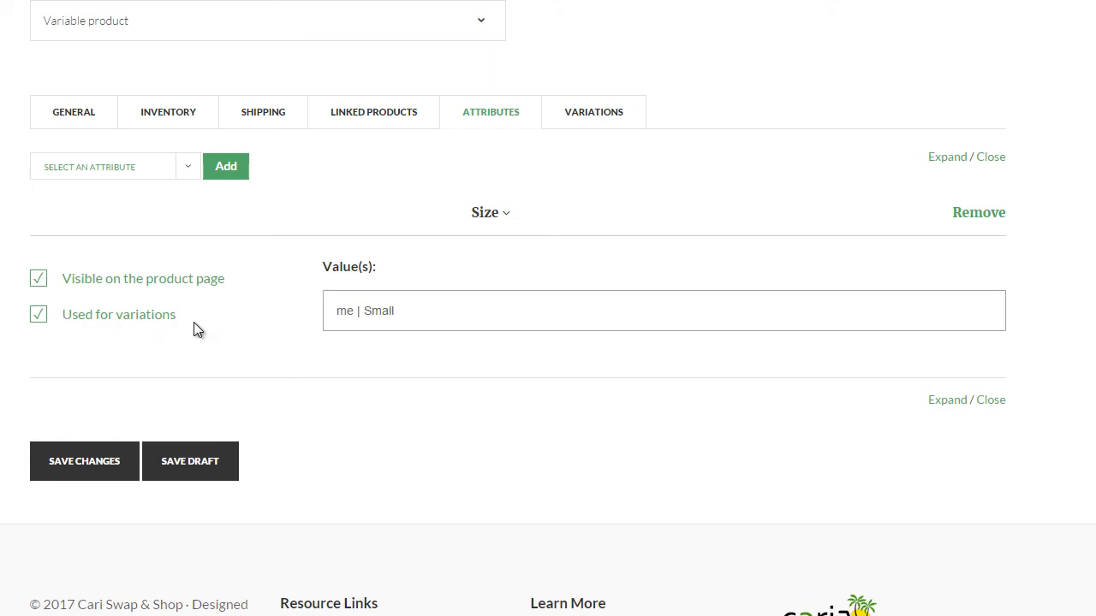
pyautogui.moveTo(465, 310); pyautogui.dragTo(257, 317)
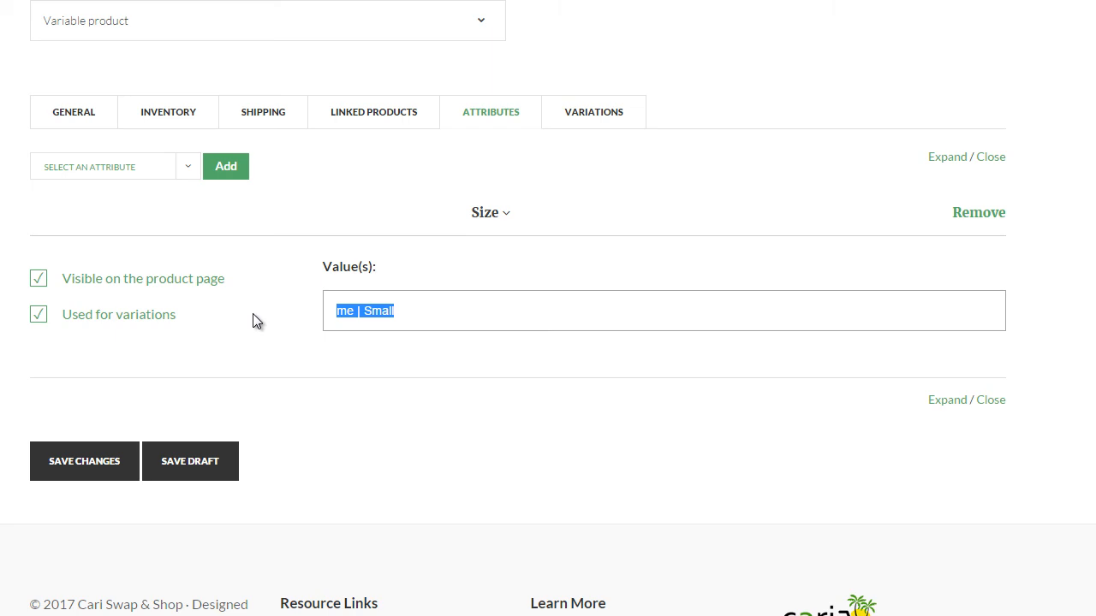
pyautogui.write('2Y')
pyautogui.press('BackSpace')
pyautogui.write('years |4')
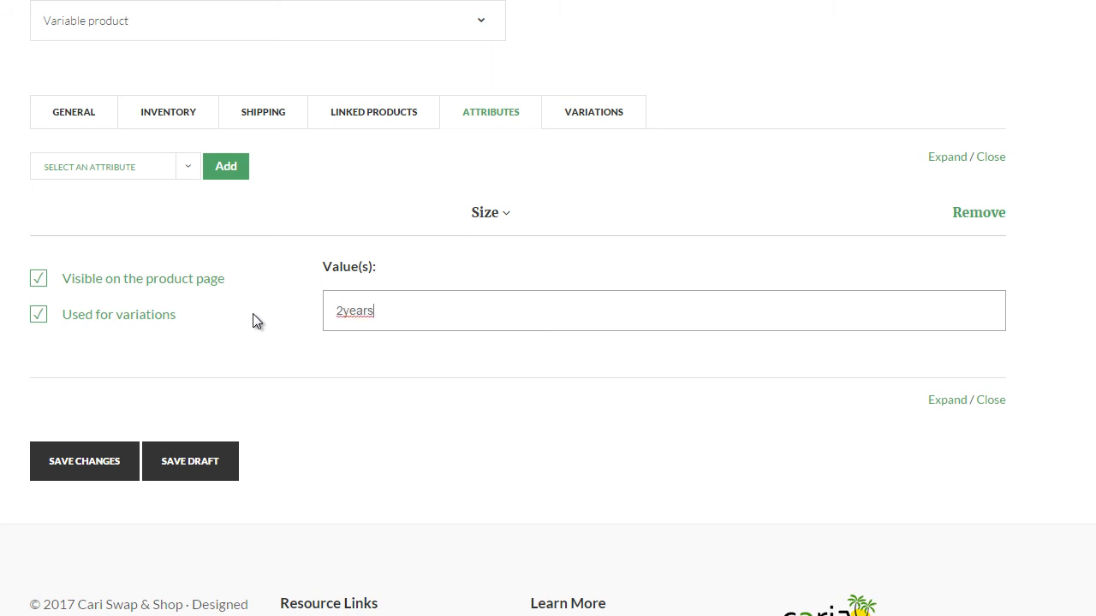
pyautogui.write('years|6years')
pyautogui.click(111, 462)
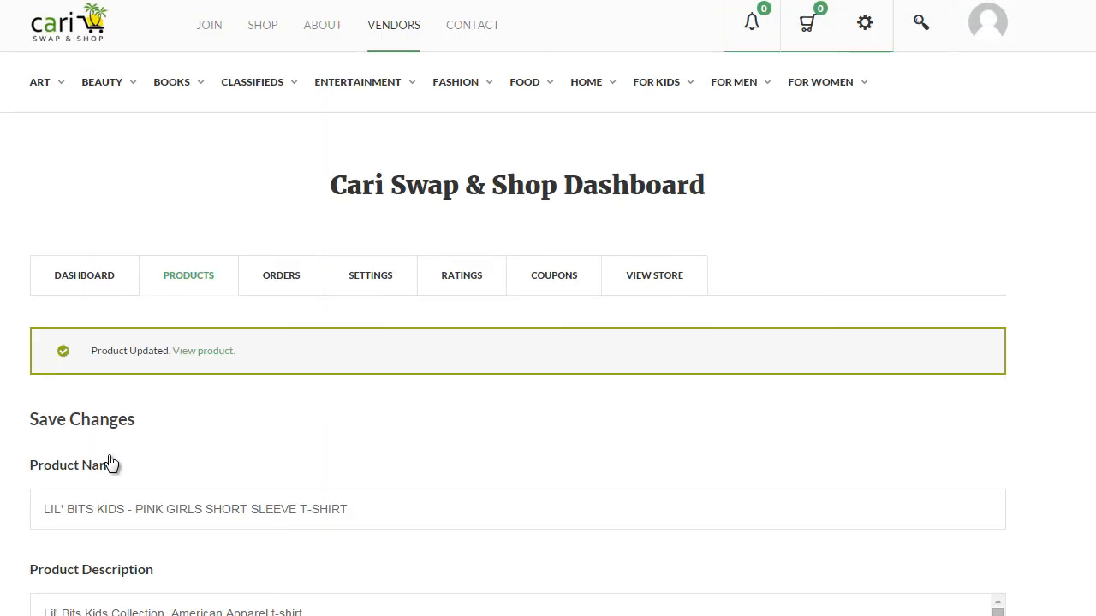
# - Return to the saved product's variations and expand the existing variation's details
pyautogui.scroll(-2, 126, 390)
pyautogui.scroll(-5, 126, 390)
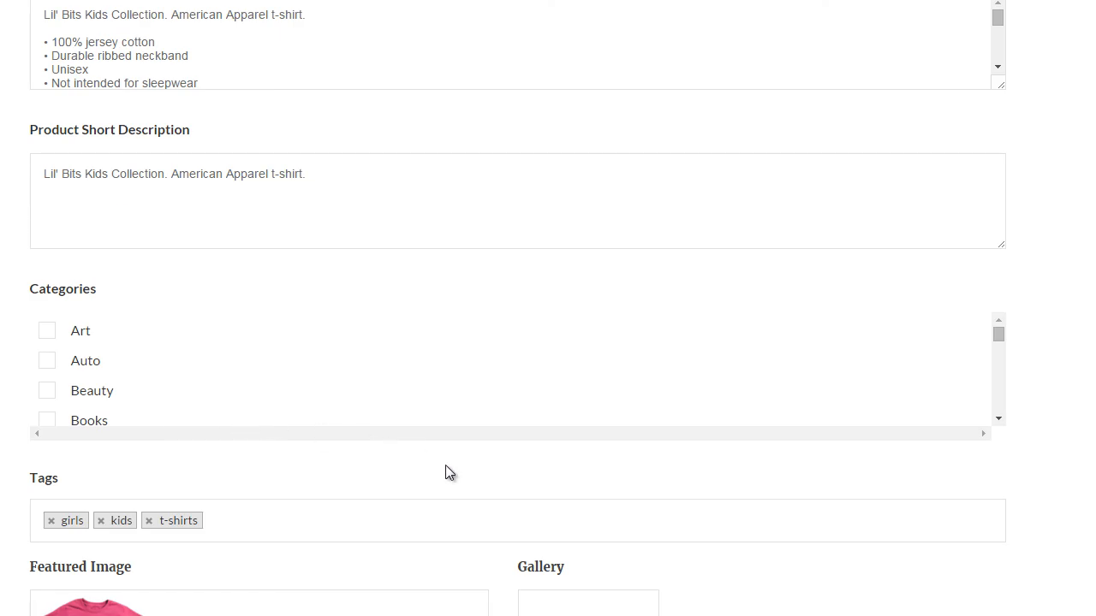
pyautogui.scroll(-10, 910, 509)
pyautogui.scroll(1, 985, 489)
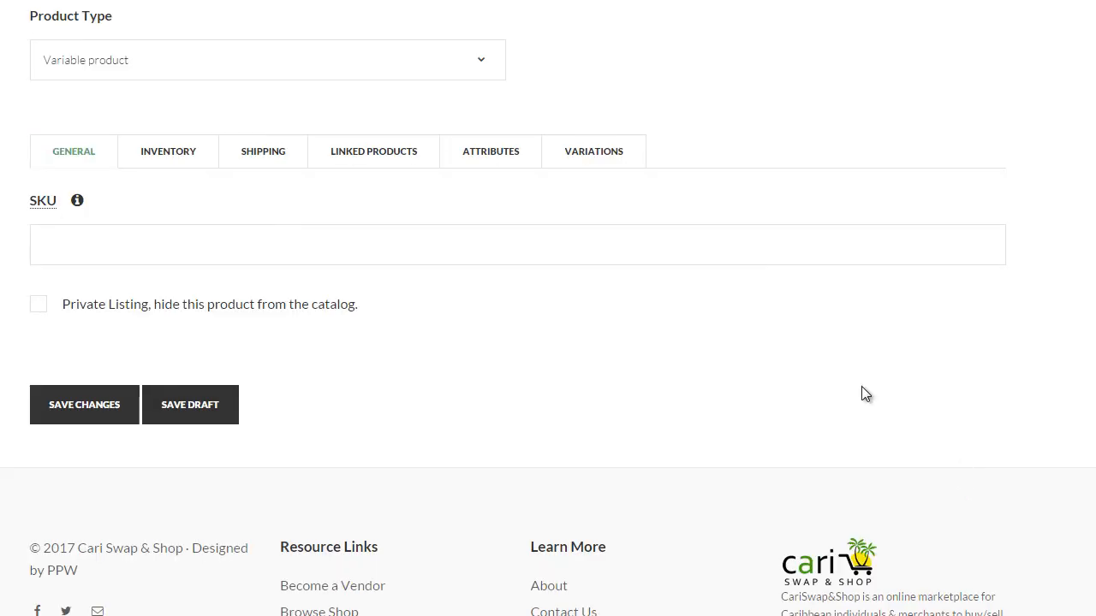
pyautogui.click(575, 158)
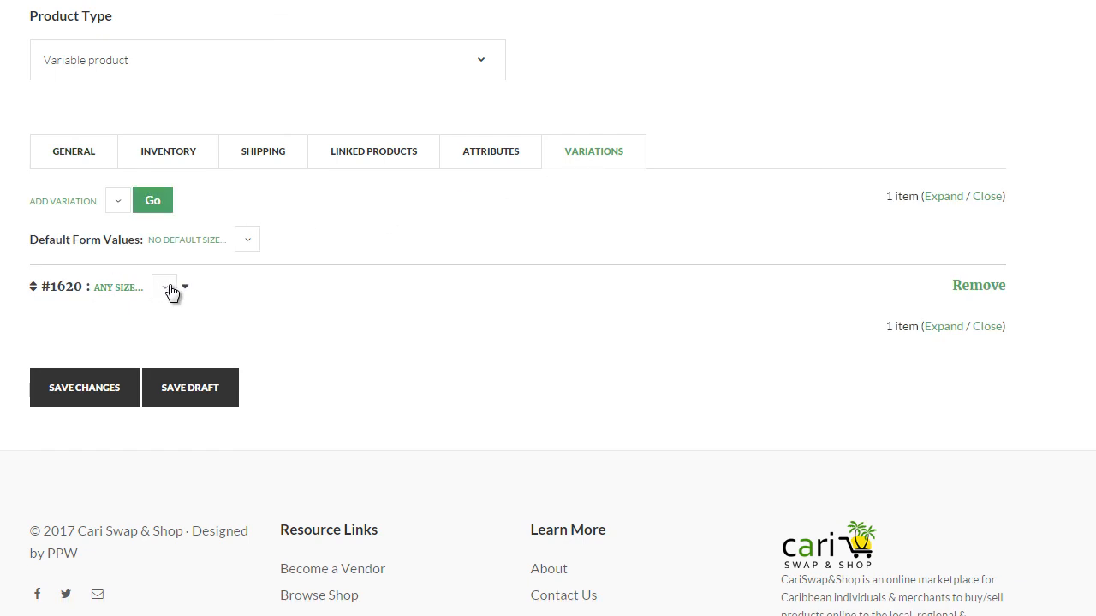
pyautogui.click(939, 330)
pyautogui.scroll(-2, 571, 325)
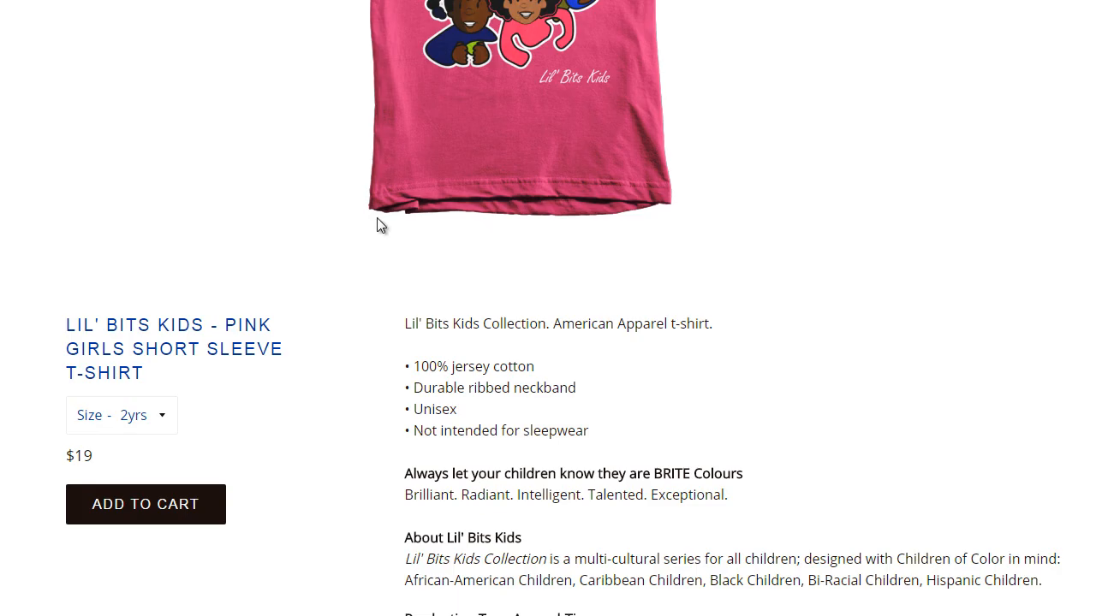
pyautogui.scroll(-1, 368, 236)
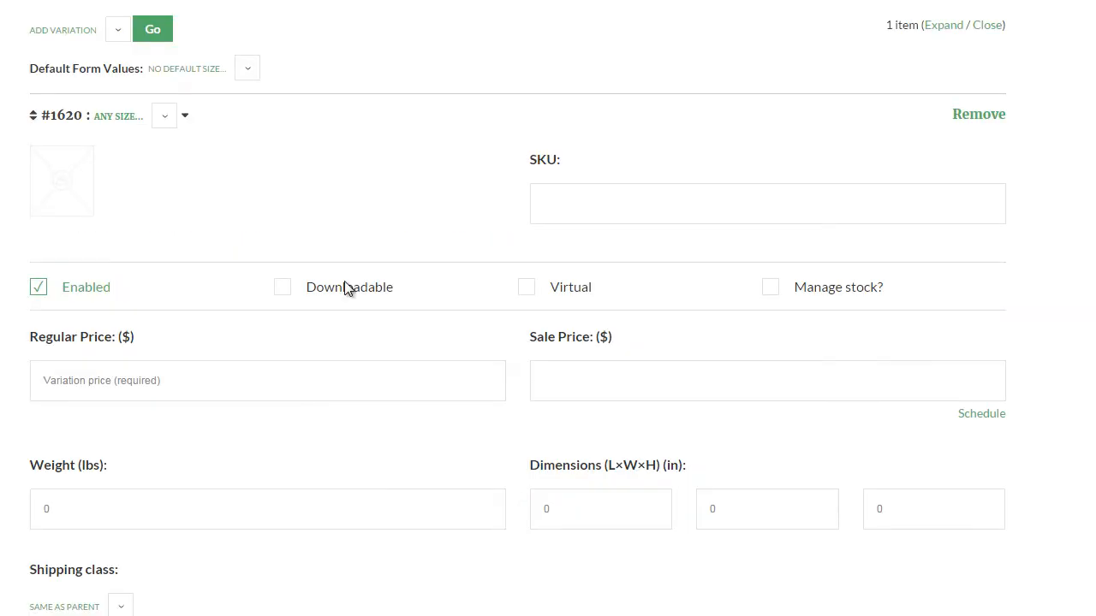
pyautogui.scroll(-1, 240, 397)
pyautogui.click(149, 420)
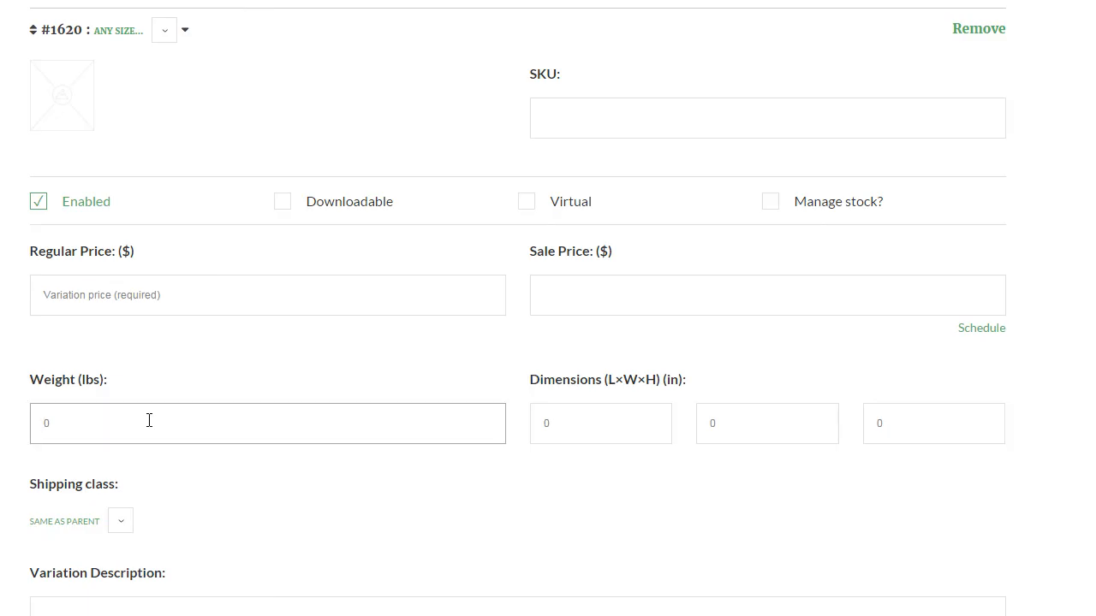
pyautogui.write('19')
pyautogui.scroll(-1, 20, 354)
pyautogui.hotkey('ctrl', 'a')
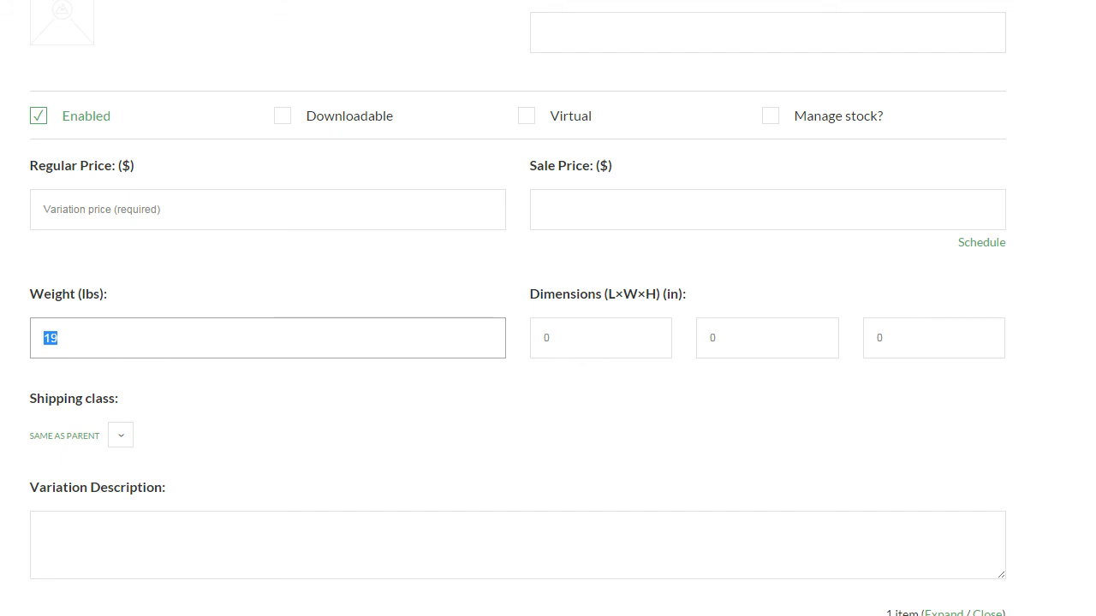
pyautogui.press('BackSpace')
# - Set the variation's regular price to $19 and its sale price to $17
pyautogui.click(127, 211)
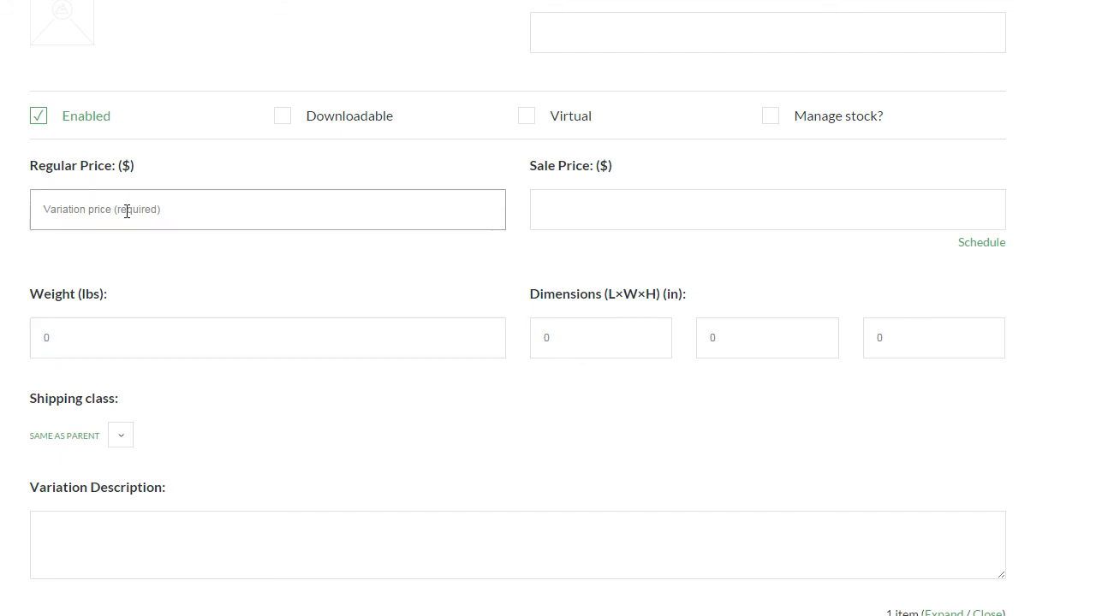
pyautogui.write('19')
pyautogui.scroll(-1, 3, 242)
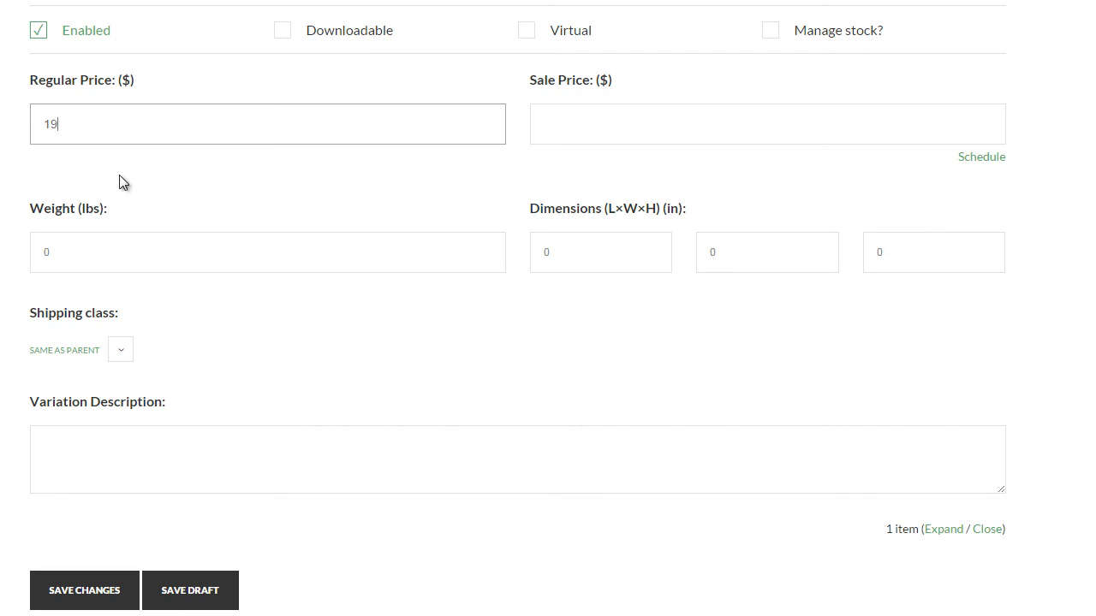
pyautogui.click(605, 135)
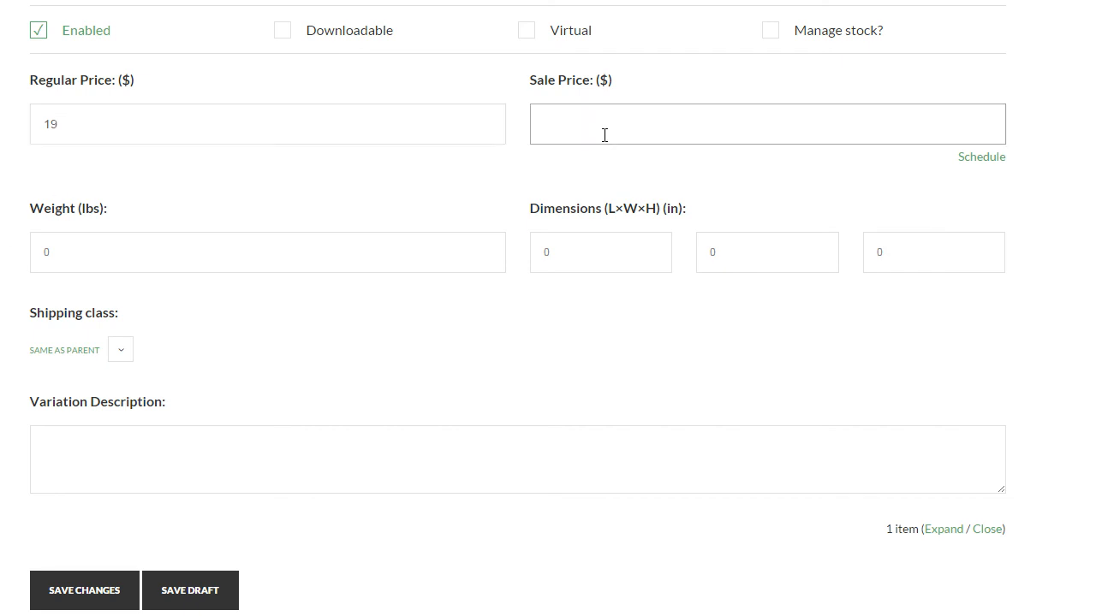
pyautogui.write('17')
pyautogui.click(223, 111)
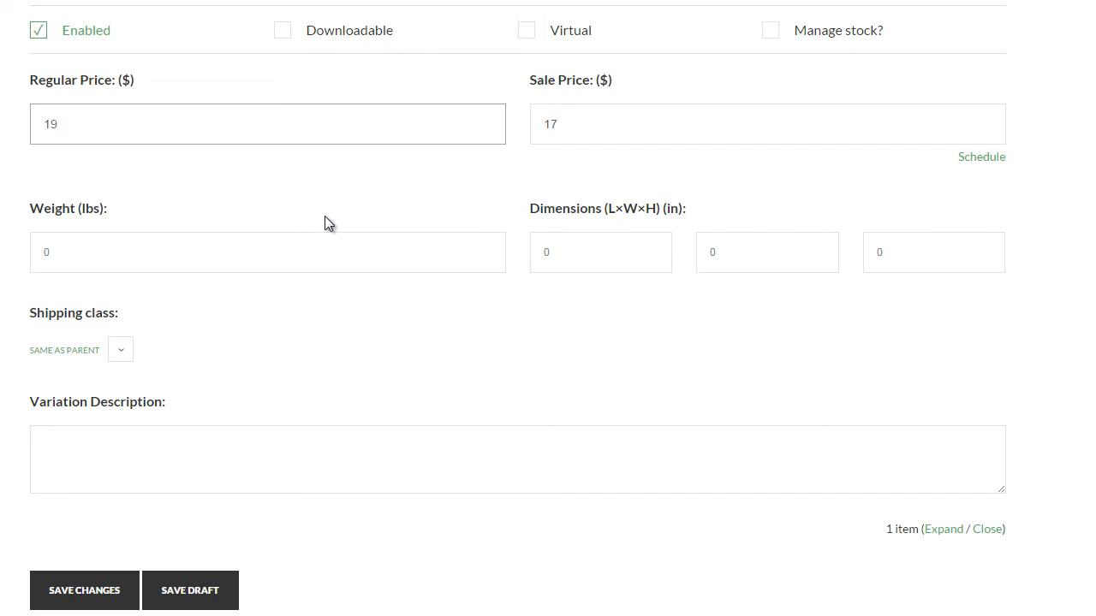
# - Save the product draft with the variation's prices and return to the product settings
pyautogui.scroll(-1, 325, 218)
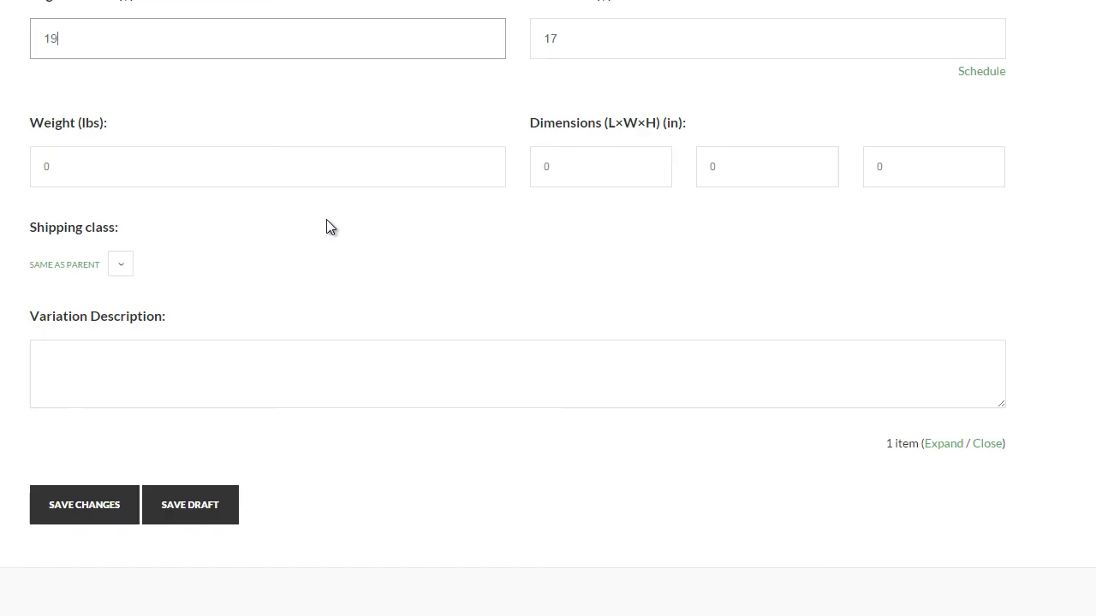
pyautogui.click(190, 512)
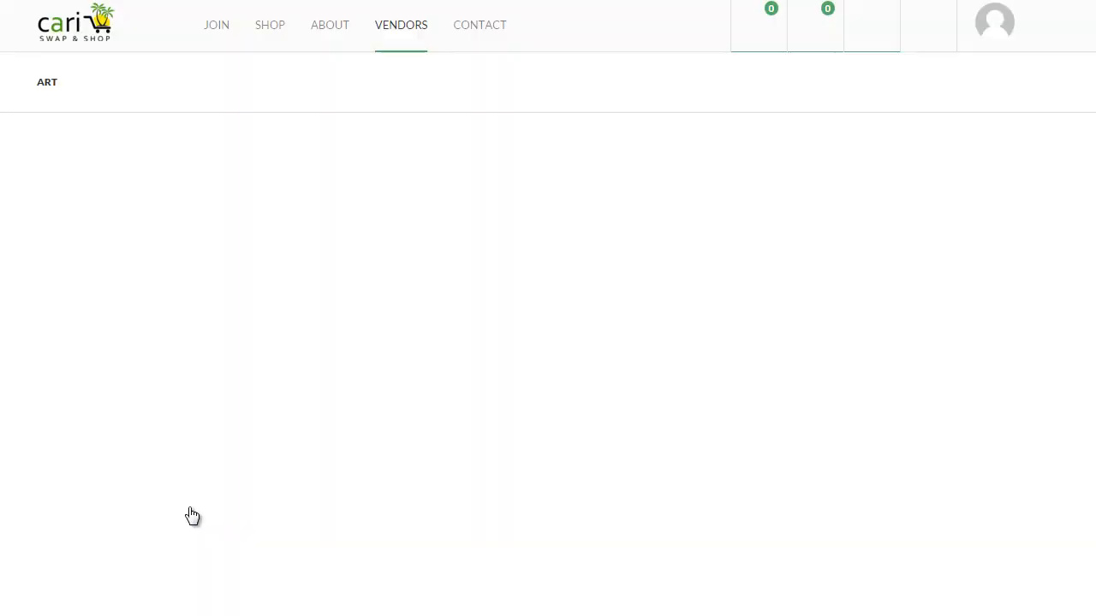
pyautogui.scroll(-1, 83, 411)
pyautogui.scroll(-15, 518, 342)
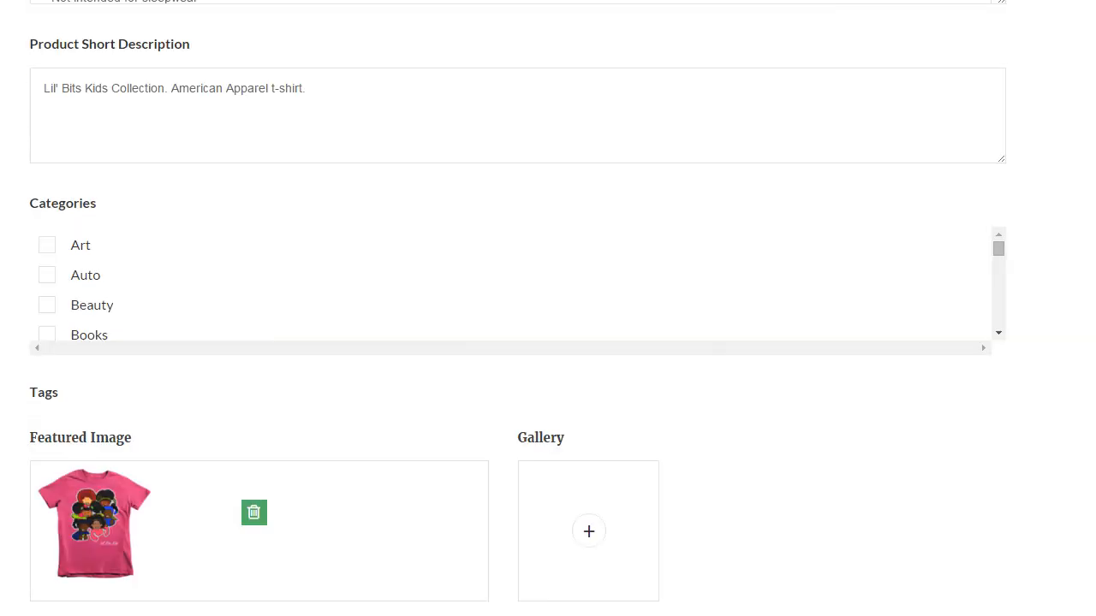
pyautogui.scroll(-2, 518, 343)
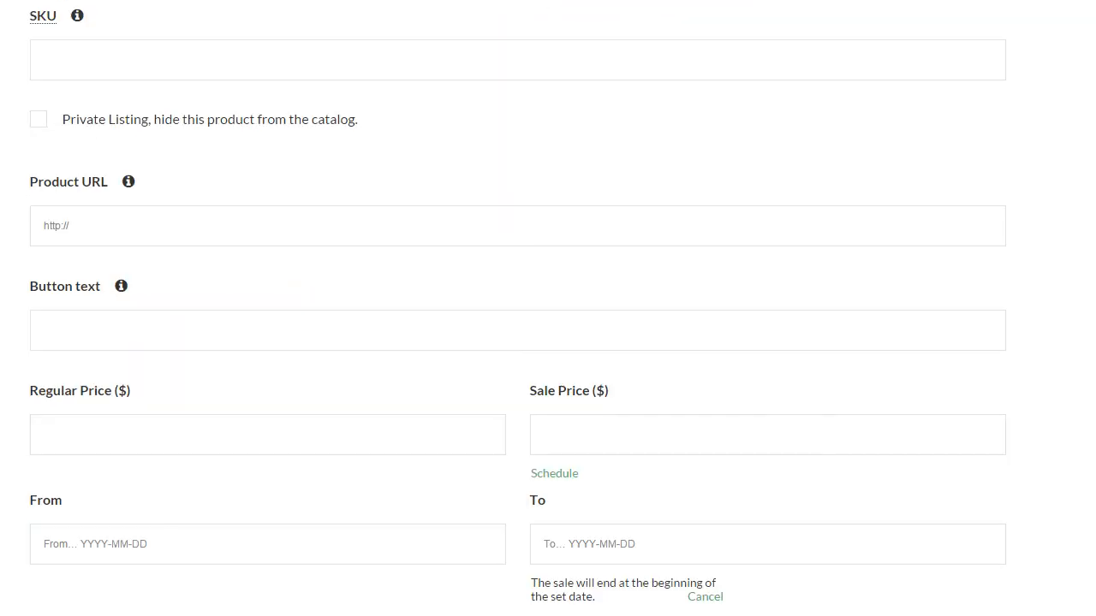
# - Save the changes to the variable t-shirt product
pyautogui.scroll(5, 518, 342)
pyautogui.scroll(-3, 518, 342)
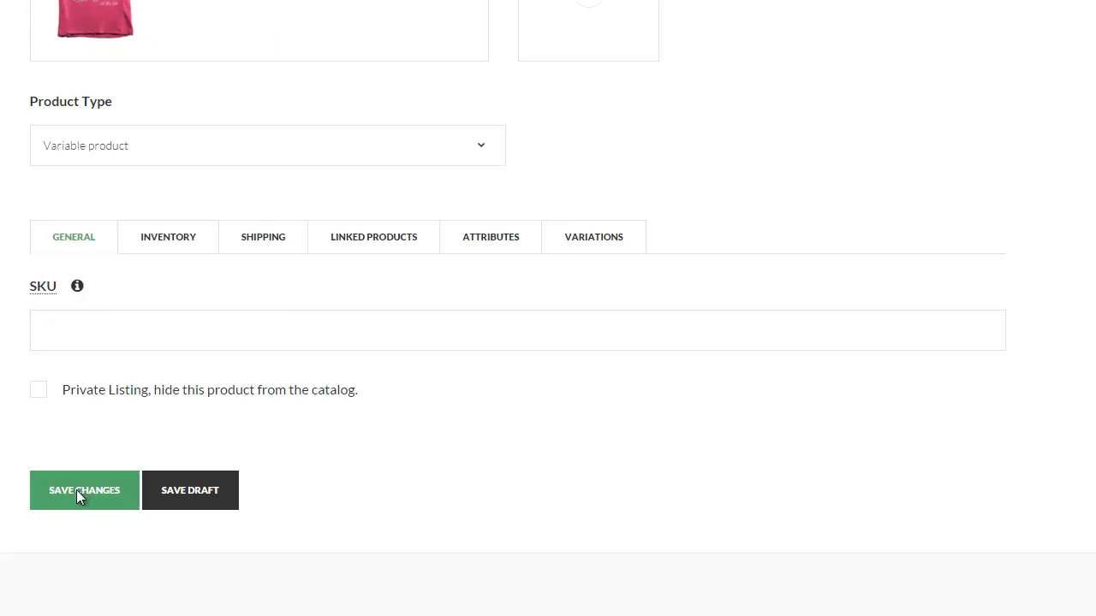
pyautogui.click(76, 489)
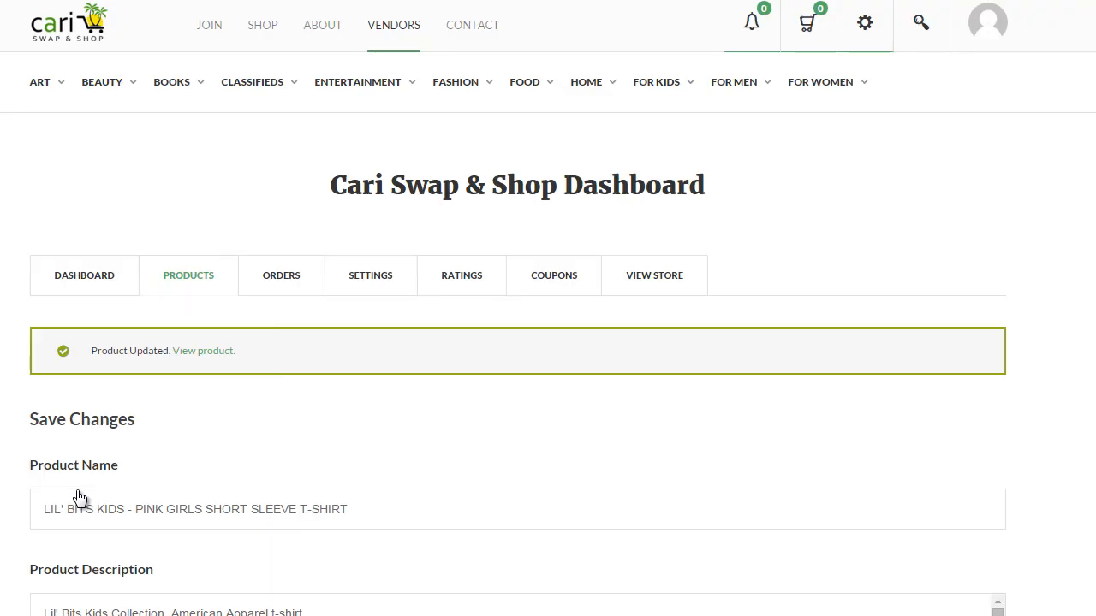
# - Open the updated product's public page from the update notice
pyautogui.scroll(-2, 6, 238)
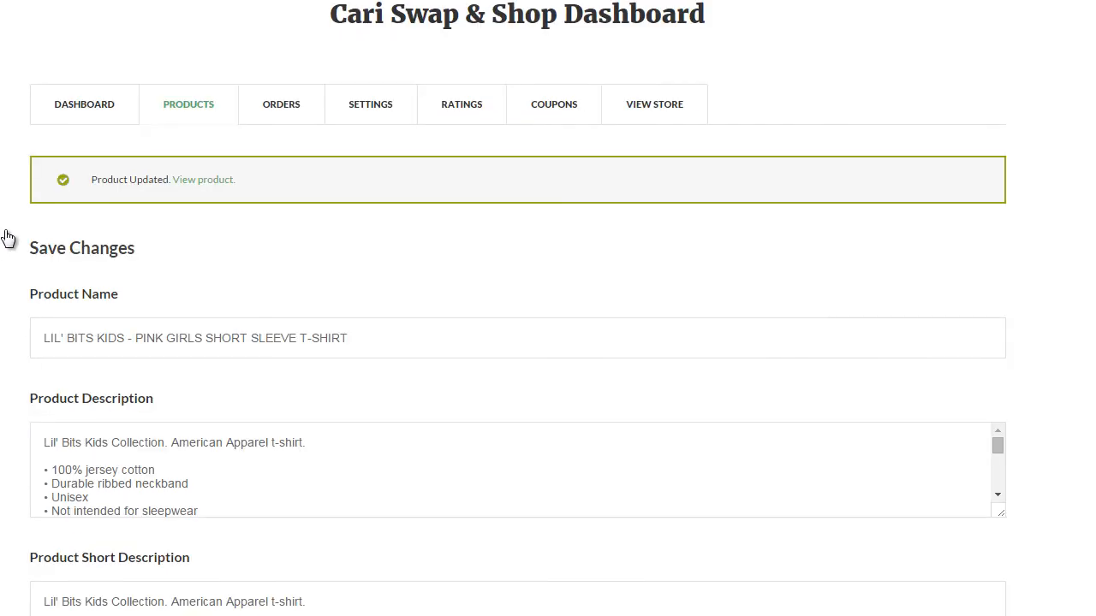
pyautogui.scroll(-1, 93, 215)
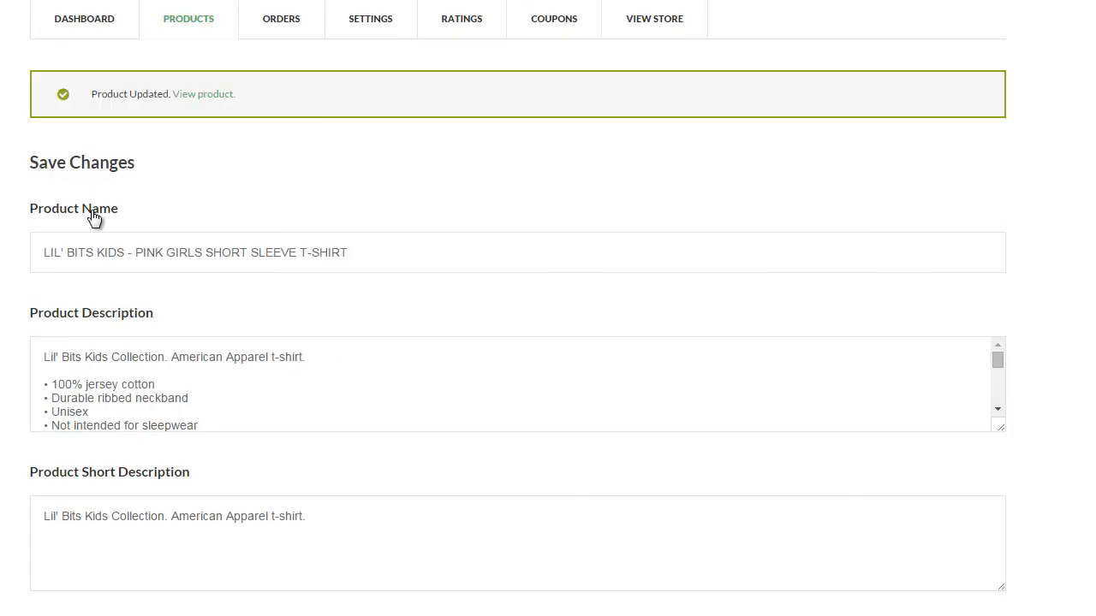
pyautogui.scroll(1, 181, 230)
pyautogui.scroll(-3, 183, 230)
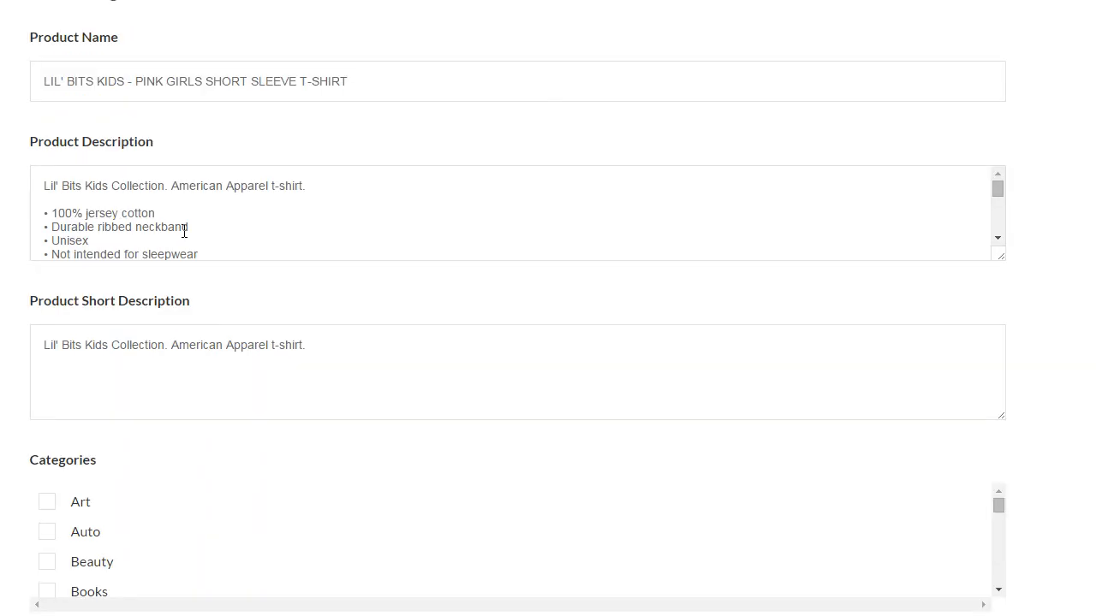
pyautogui.scroll(4, 184, 230)
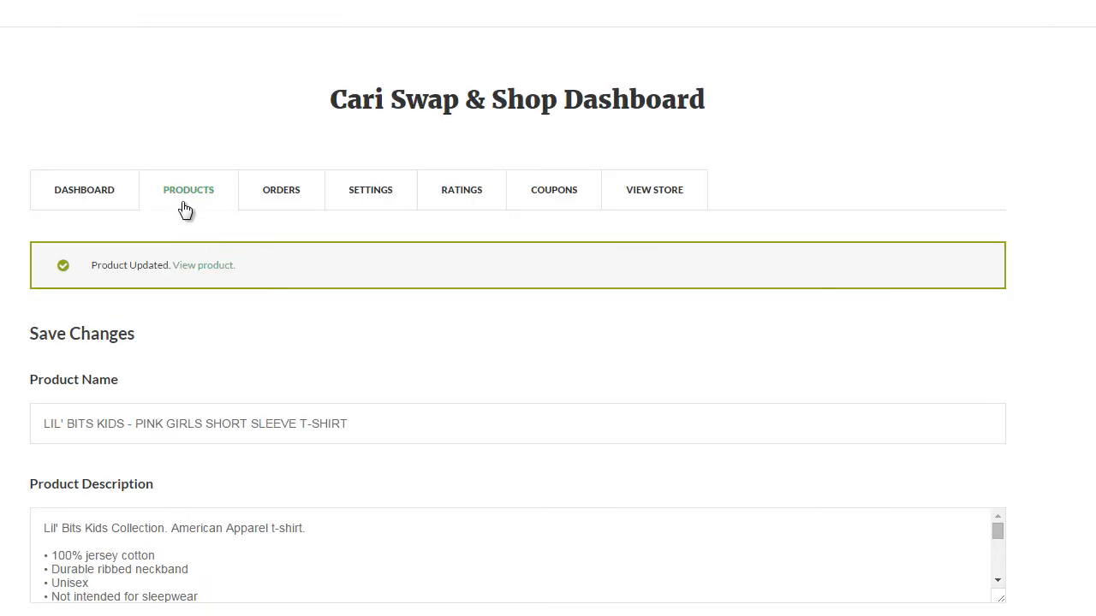
pyautogui.rightClick(216, 267)
pyautogui.click(255, 274)
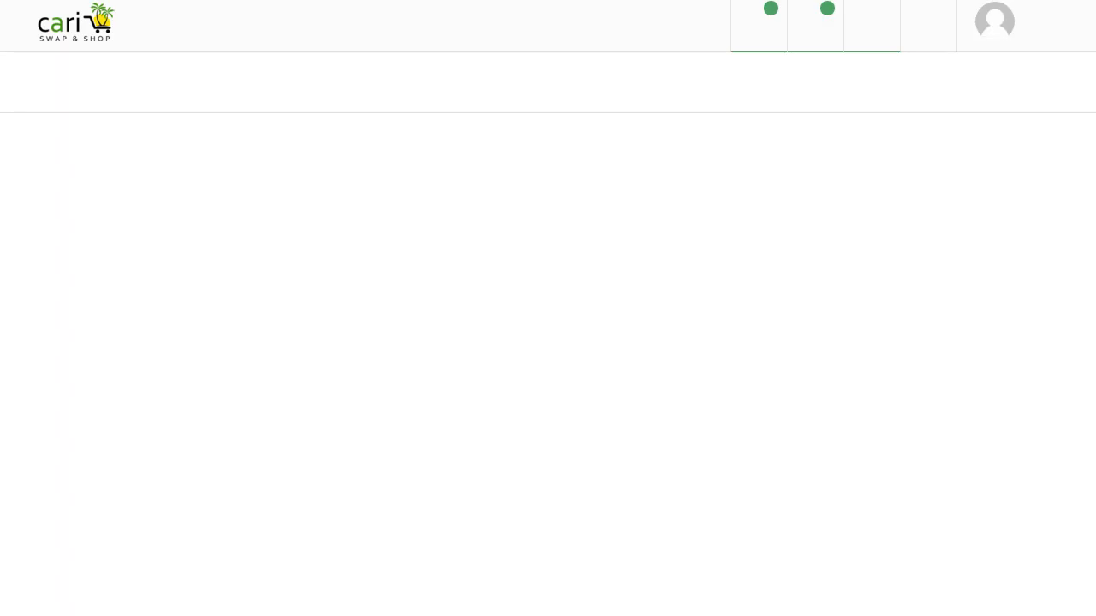
# - Check the product page's title, prices and the choices offered for Size
pyautogui.scroll(-5, 27, 335)
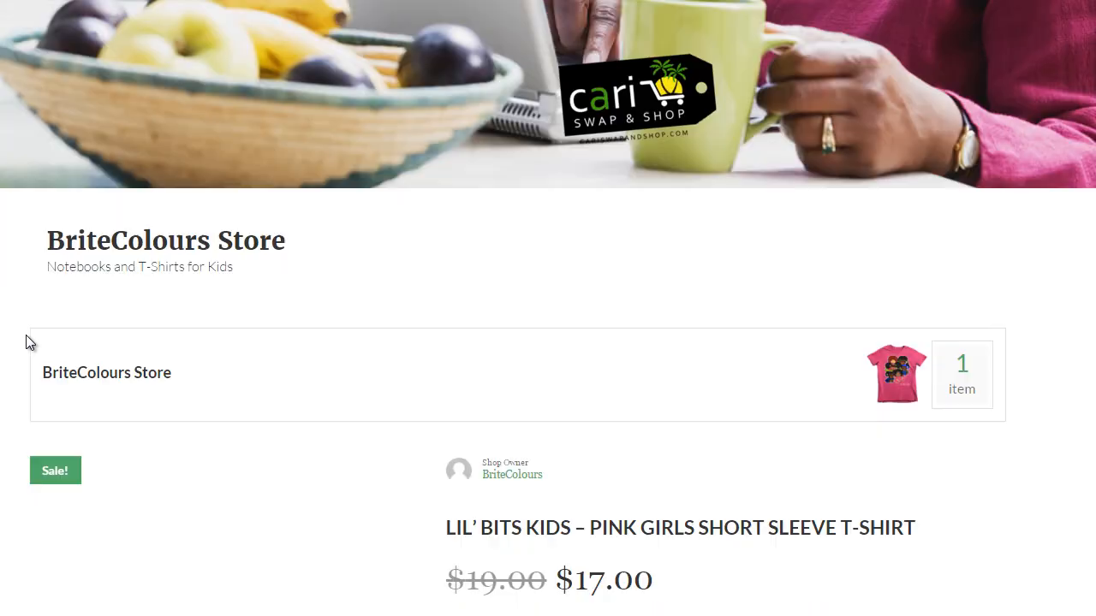
pyautogui.scroll(-1, 25, 338)
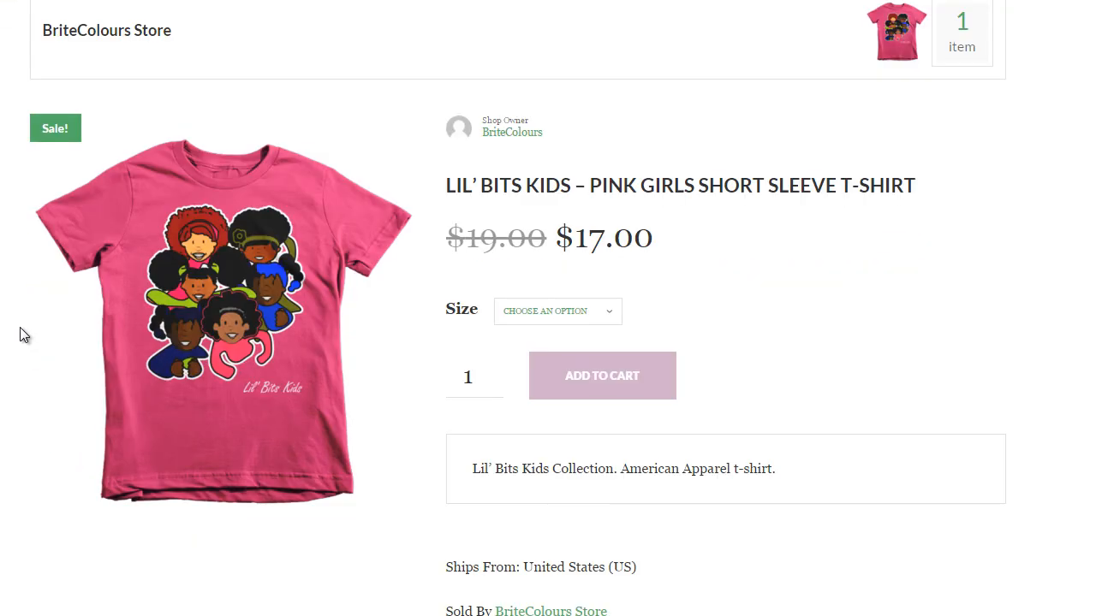
pyautogui.scroll(-1, 24, 335)
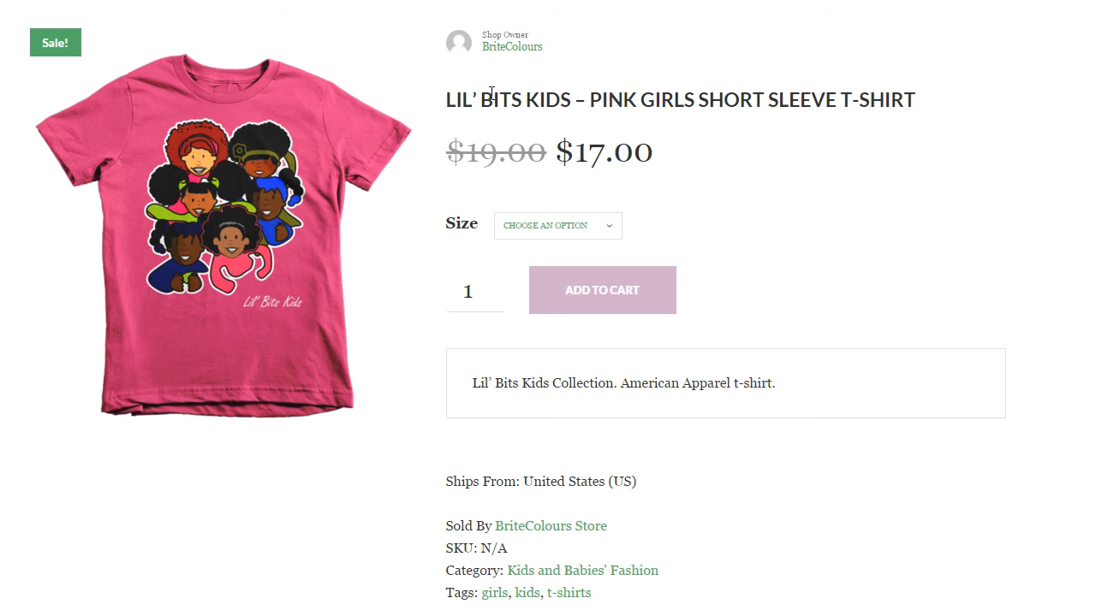
pyautogui.scroll(-1, 402, 267)
pyautogui.scroll(1, 405, 267)
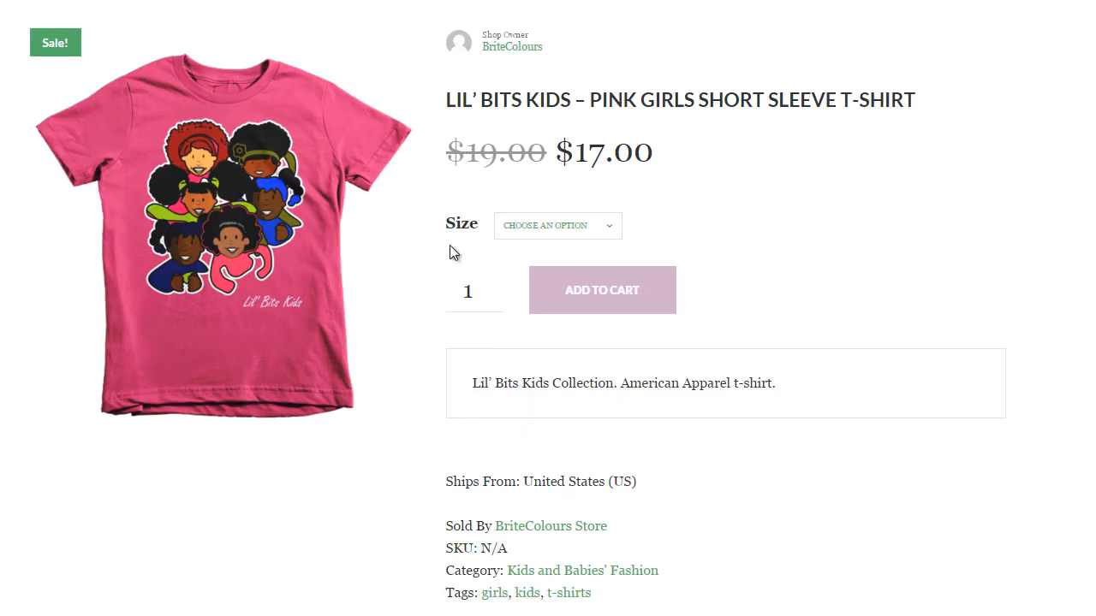
pyautogui.click(552, 228)
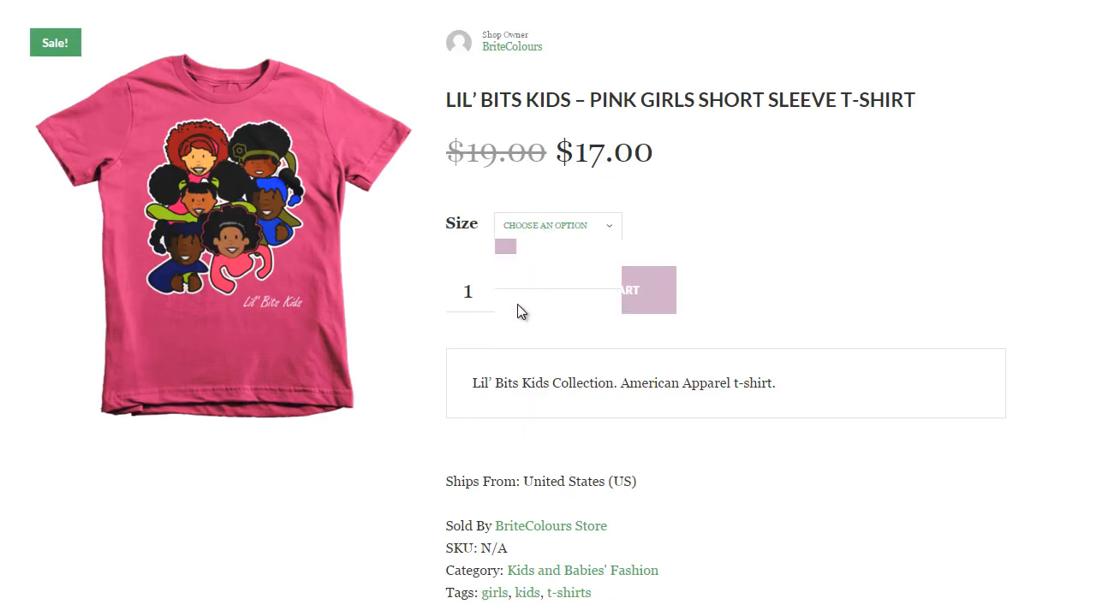
pyautogui.click(663, 213)
pyautogui.click(584, 230)
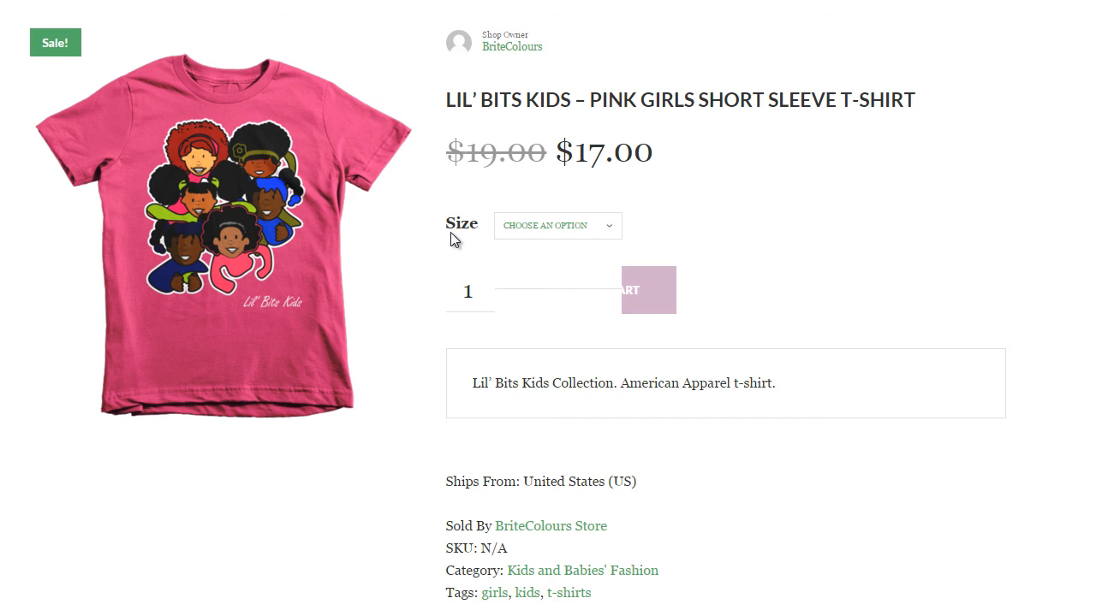
# - Review the whole product page, from the store banner to the details below the description
pyautogui.scroll(2, 354, 228)
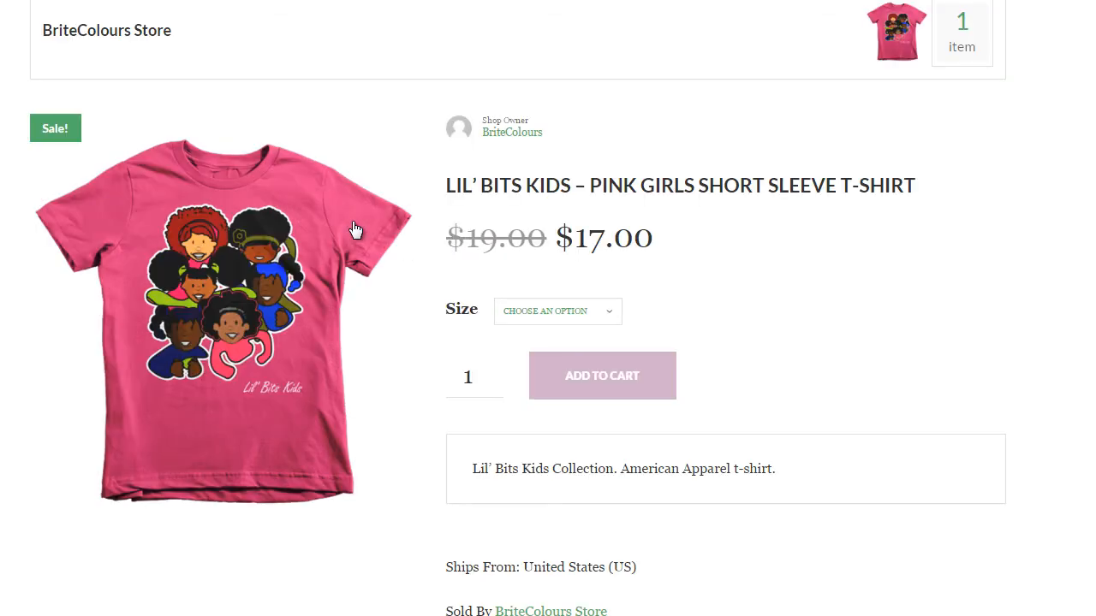
pyautogui.scroll(1, 354, 314)
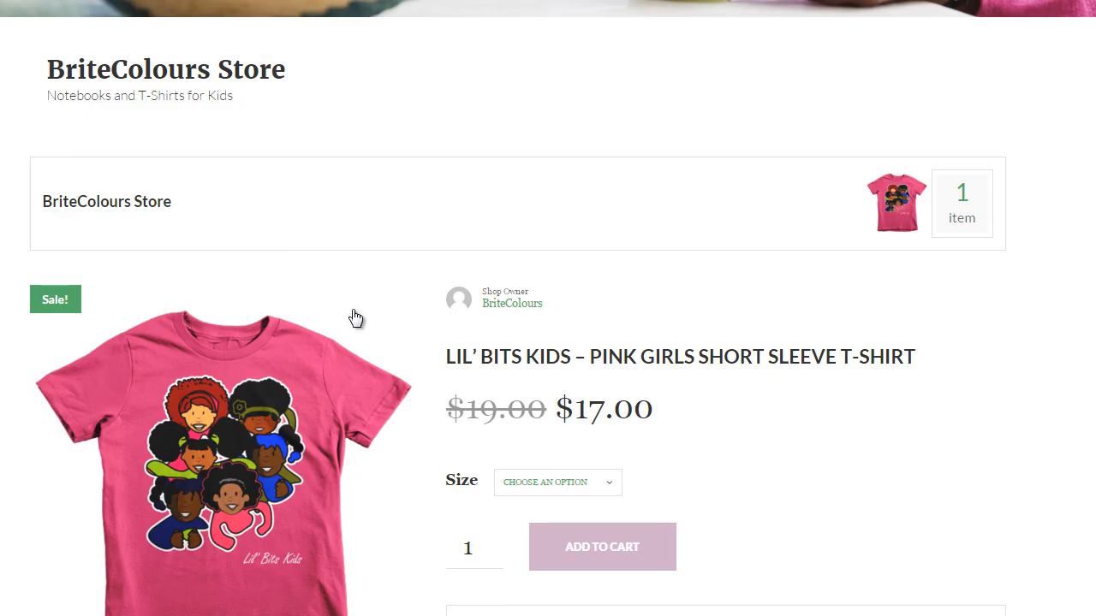
pyautogui.scroll(-1, 346, 380)
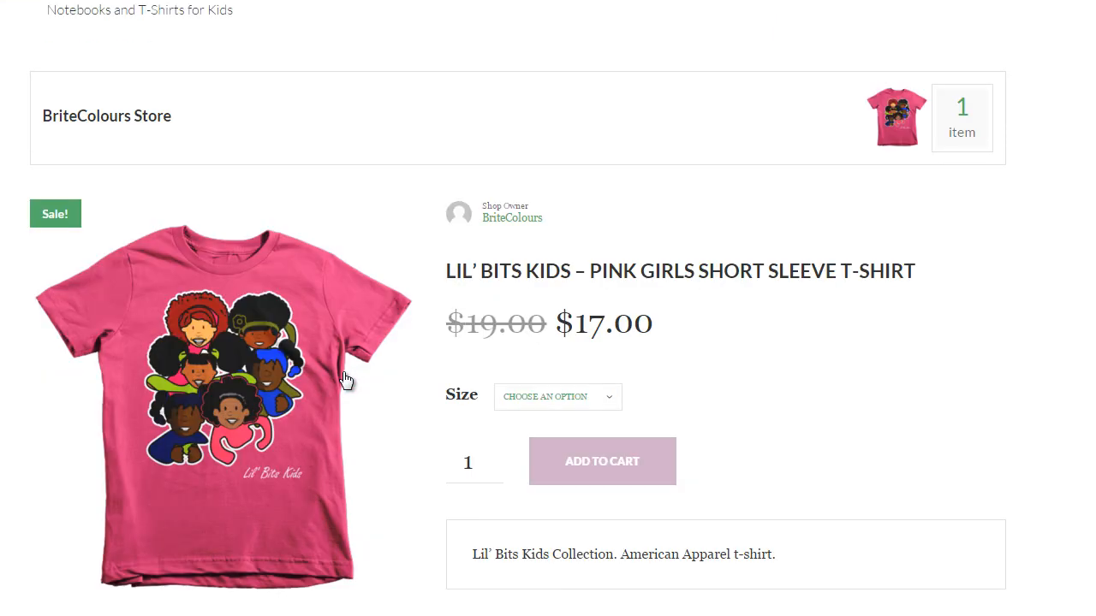
pyautogui.scroll(5, 347, 380)
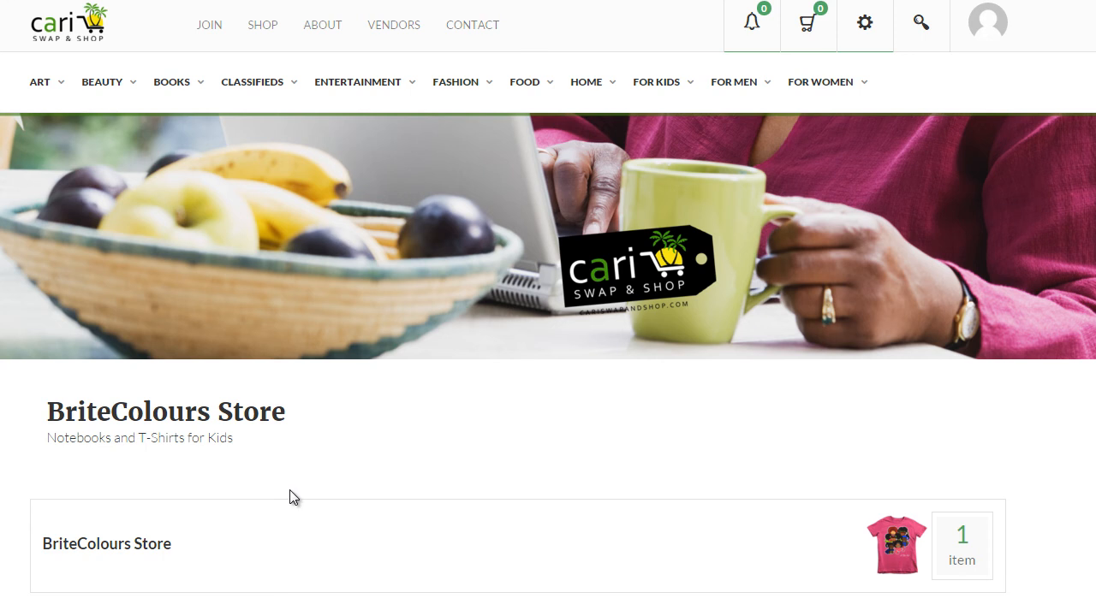
pyautogui.scroll(-4, 289, 499)
pyautogui.scroll(-3, 290, 497)
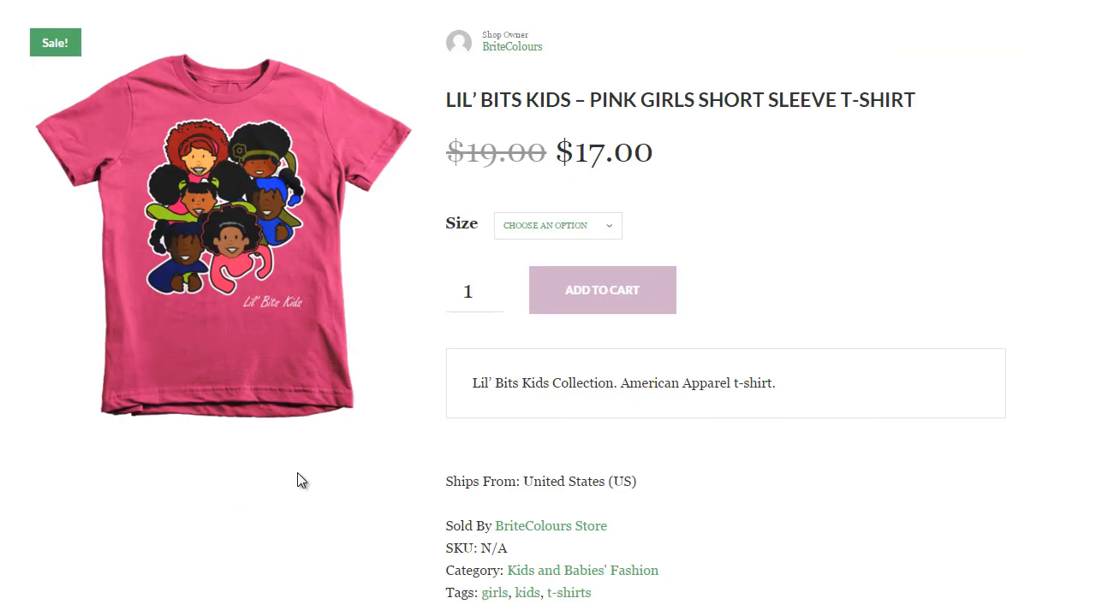
pyautogui.scroll(-1, 300, 481)
pyautogui.scroll(-2, 299, 481)
pyautogui.scroll(-3, 297, 472)
pyautogui.scroll(10, 298, 480)
pyautogui.scroll(-3, 299, 480)
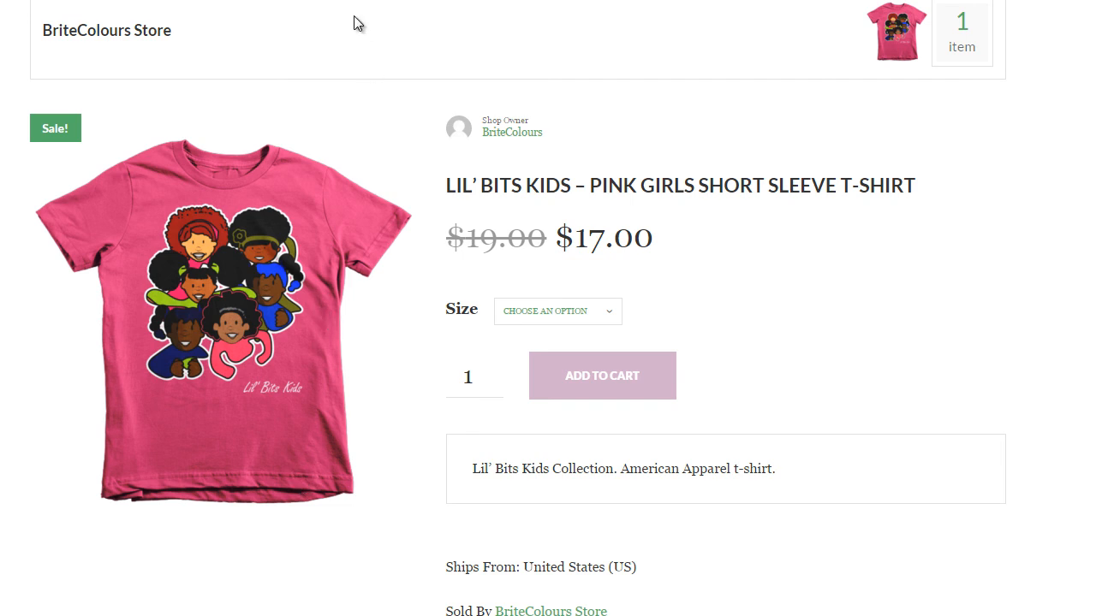
# - Return to editing the t-shirt product and show its variations
pyautogui.hotkey('alt', 'Left')
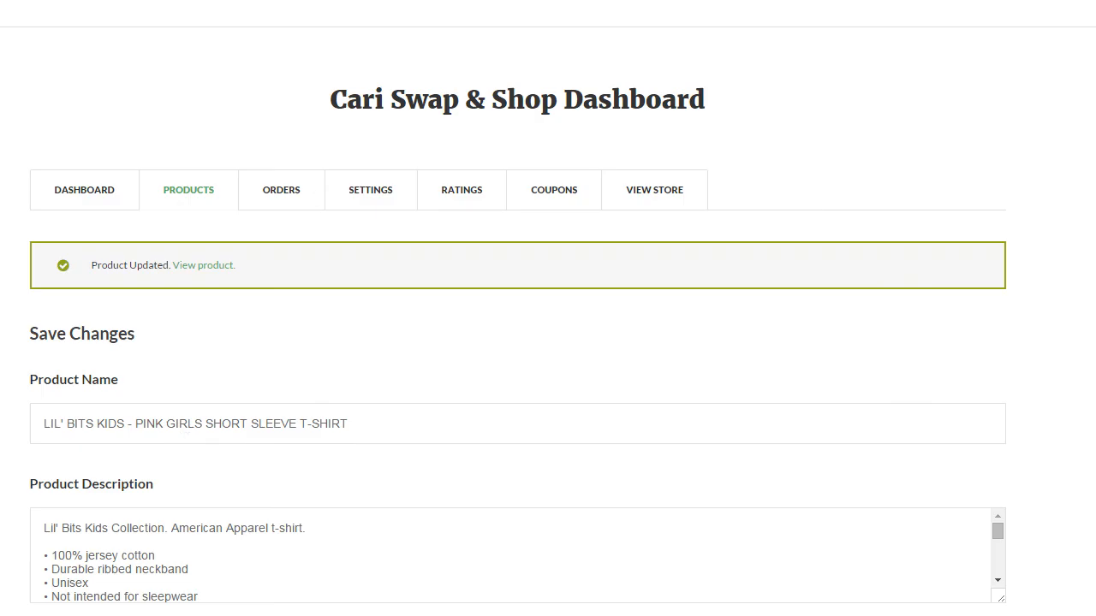
pyautogui.scroll(-3, 190, 438)
pyautogui.scroll(-10, 1, 374)
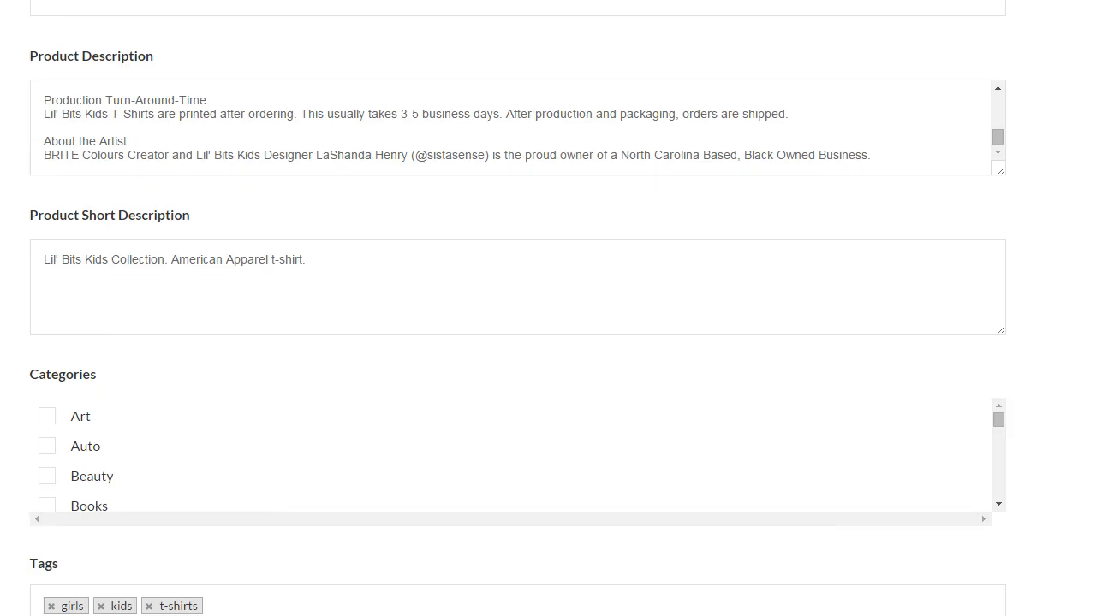
pyautogui.click(585, 315)
pyautogui.scroll(-1, 483, 389)
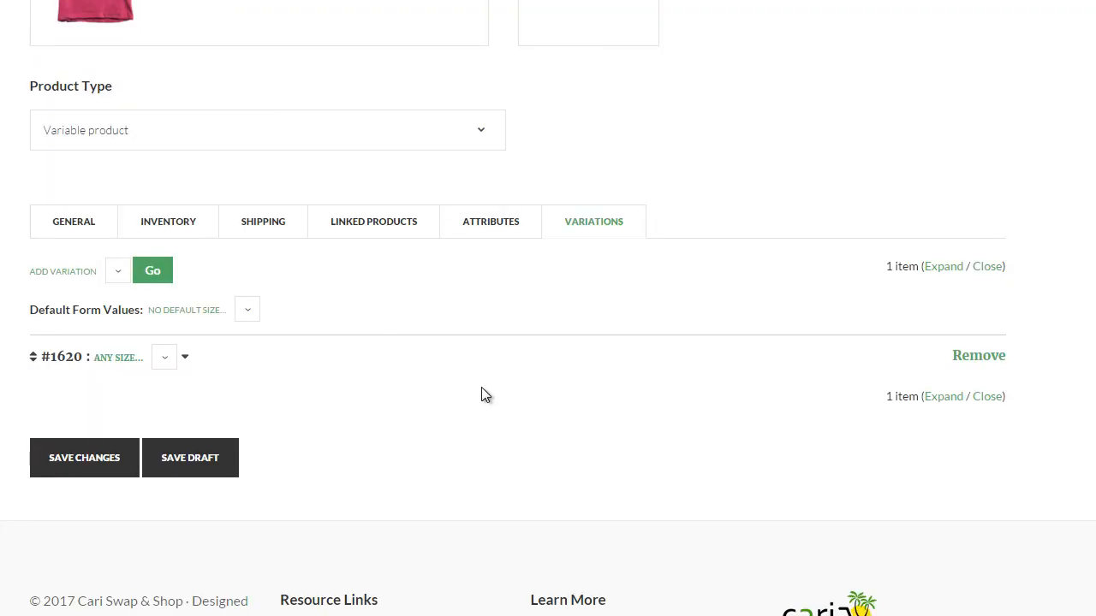
# - Enable stock management for the existing variation and save the product draft
pyautogui.click(958, 396)
pyautogui.scroll(-1, 214, 387)
pyautogui.scroll(-4, 211, 380)
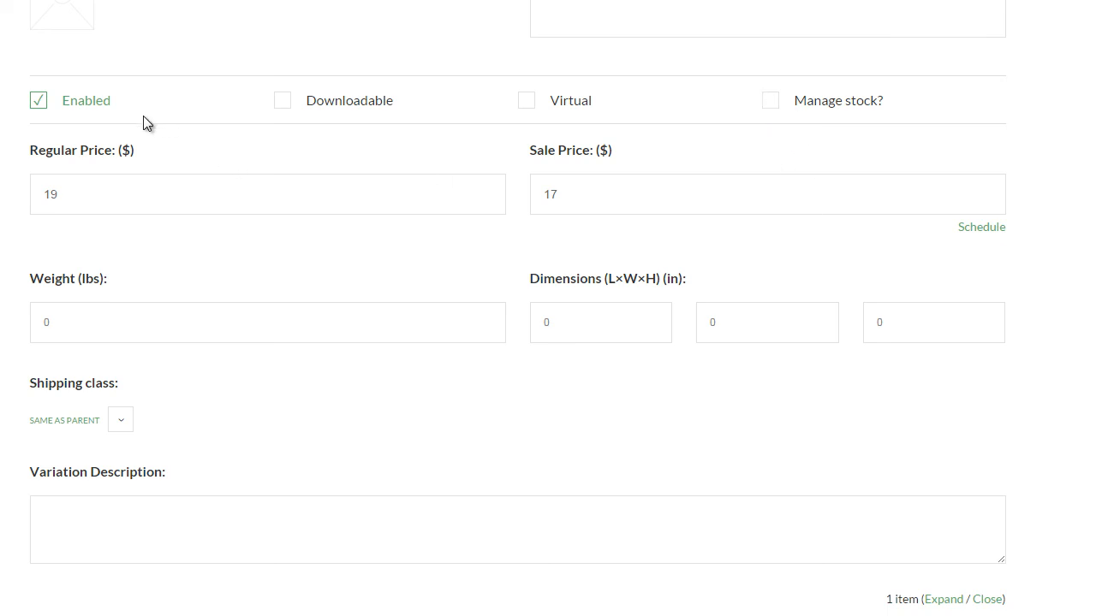
pyautogui.click(774, 103)
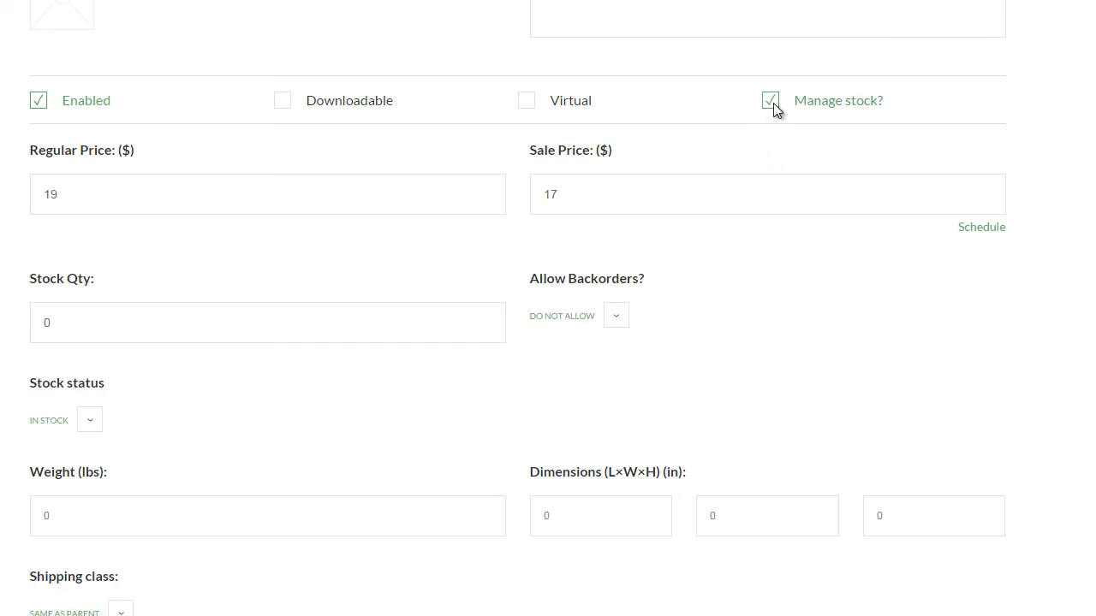
pyautogui.scroll(-4, 403, 273)
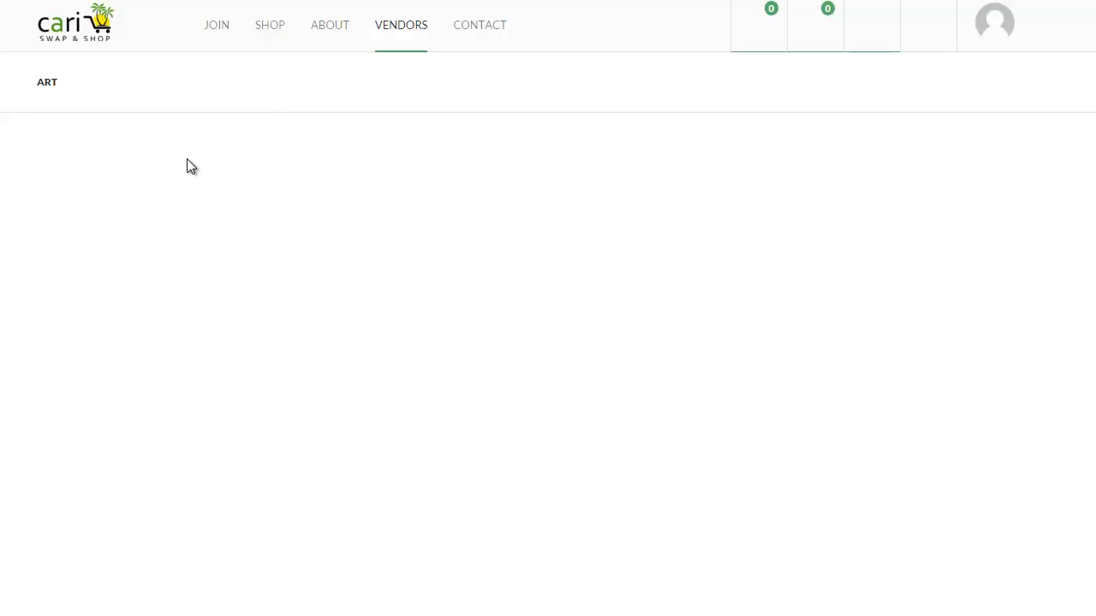
# - Go back to the variations of the saved draft and expand the variation's details
pyautogui.scroll(-5, 206, 203)
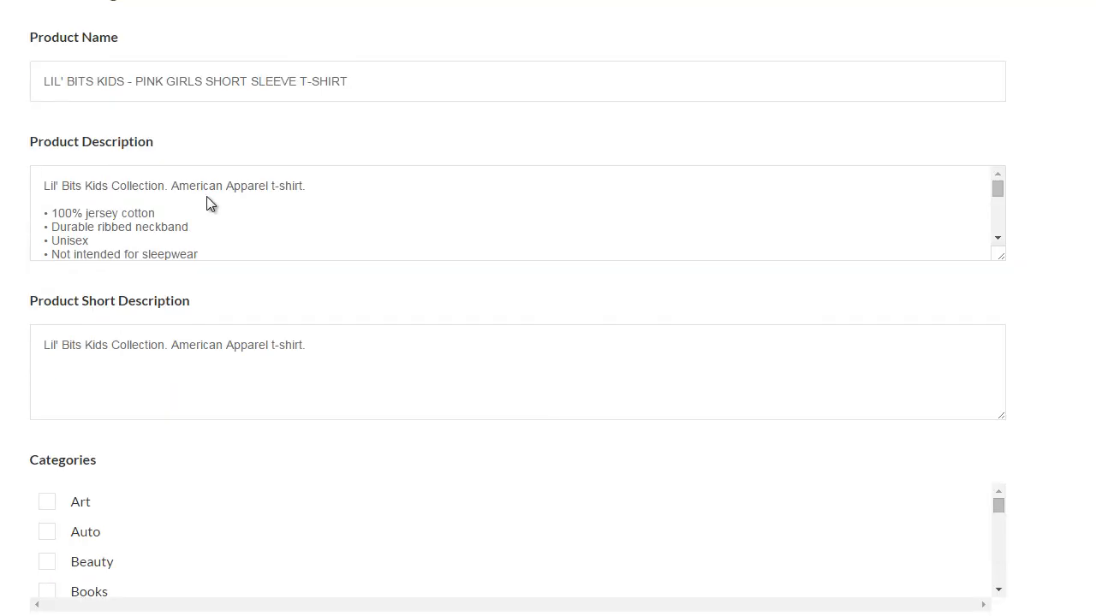
pyautogui.scroll(-3, 210, 203)
pyautogui.scroll(-4, 22, 292)
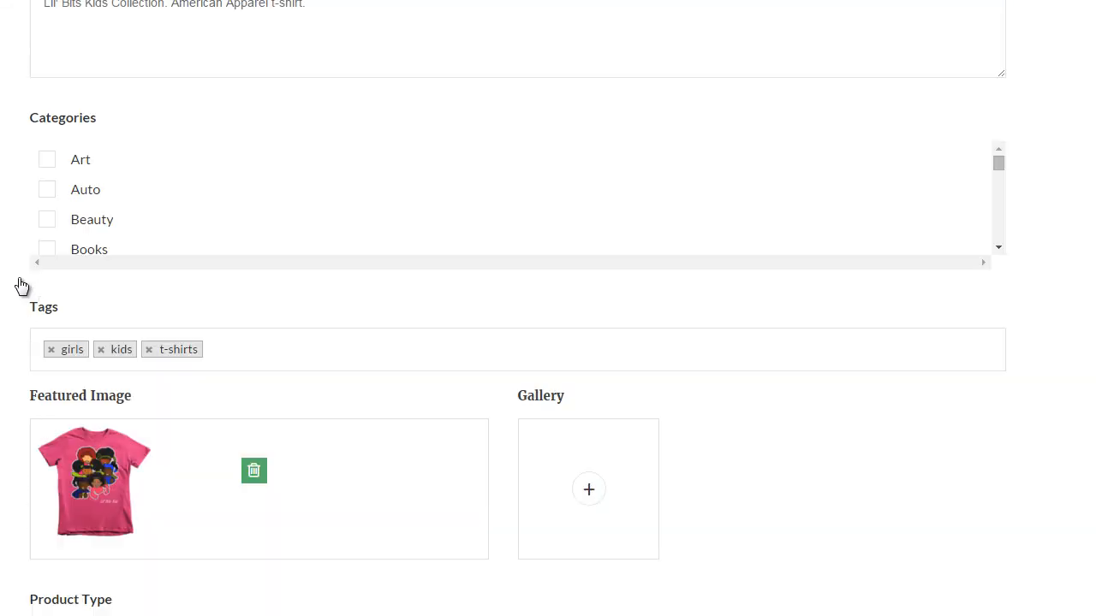
pyautogui.scroll(-2, 23, 285)
pyautogui.scroll(7, 22, 285)
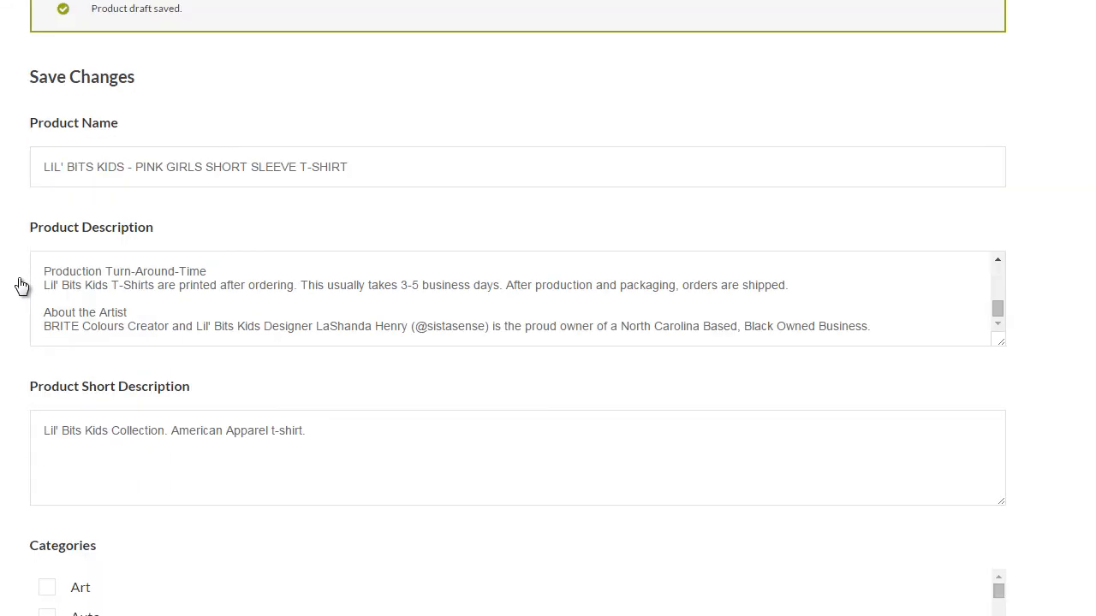
pyautogui.scroll(3, 22, 285)
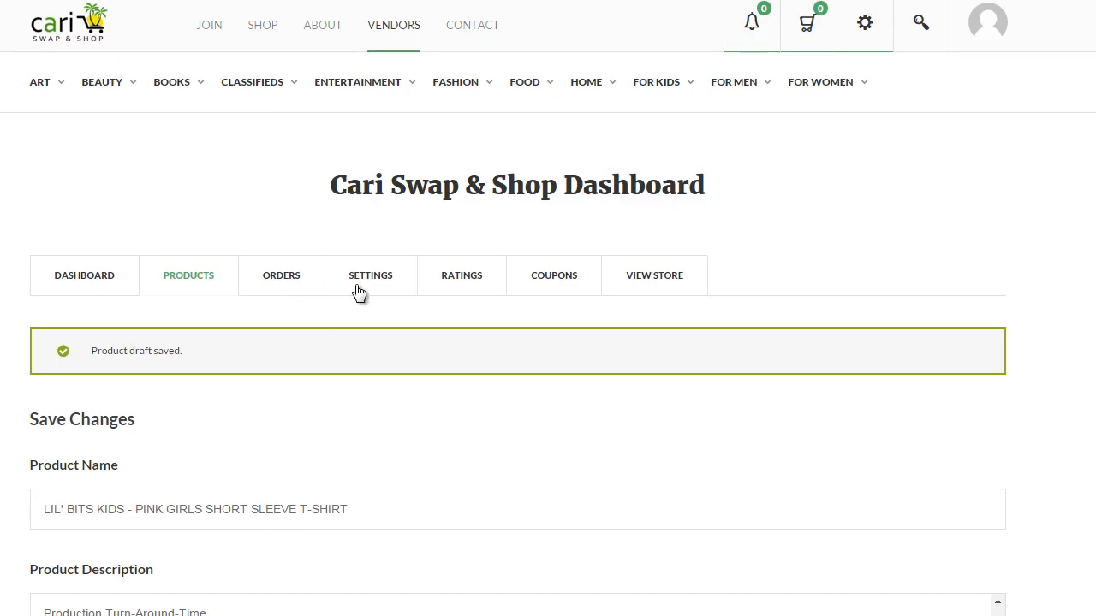
pyautogui.scroll(-10, 486, 283)
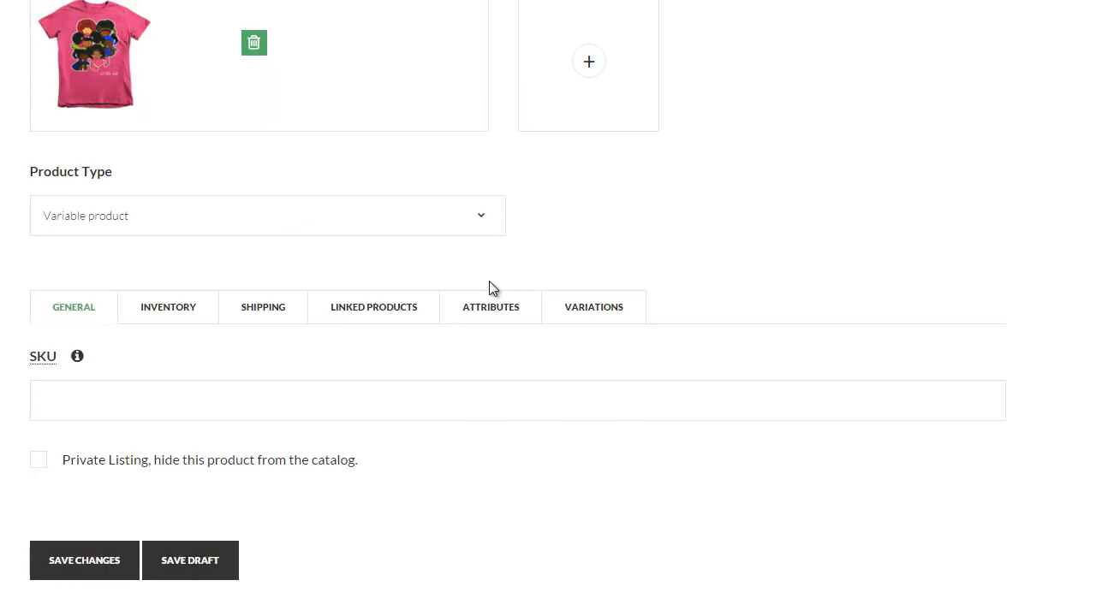
pyautogui.scroll(-1, 490, 287)
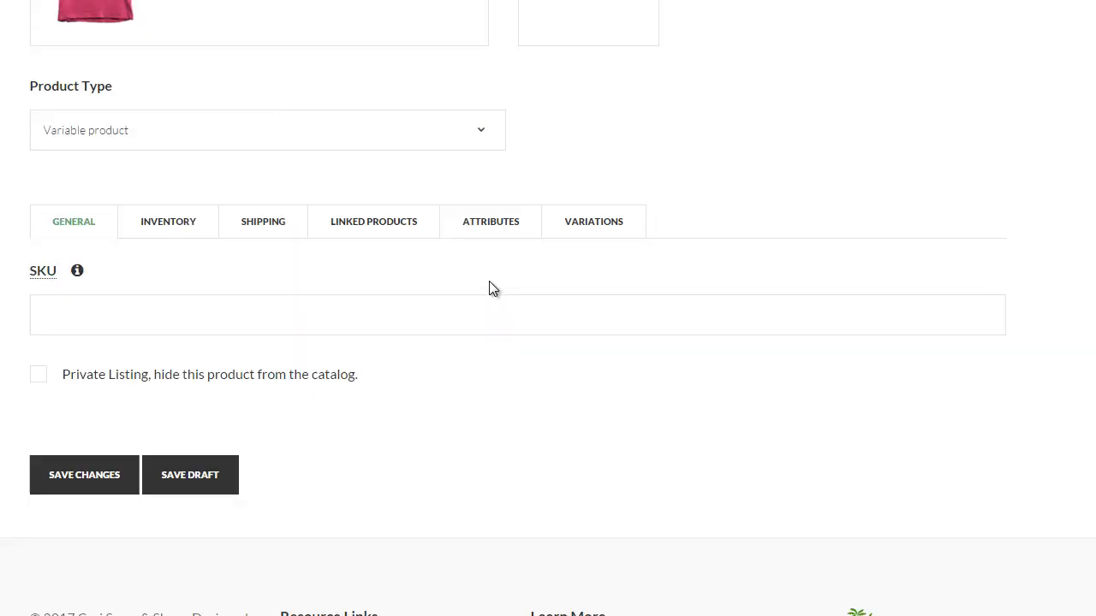
pyautogui.click(583, 239)
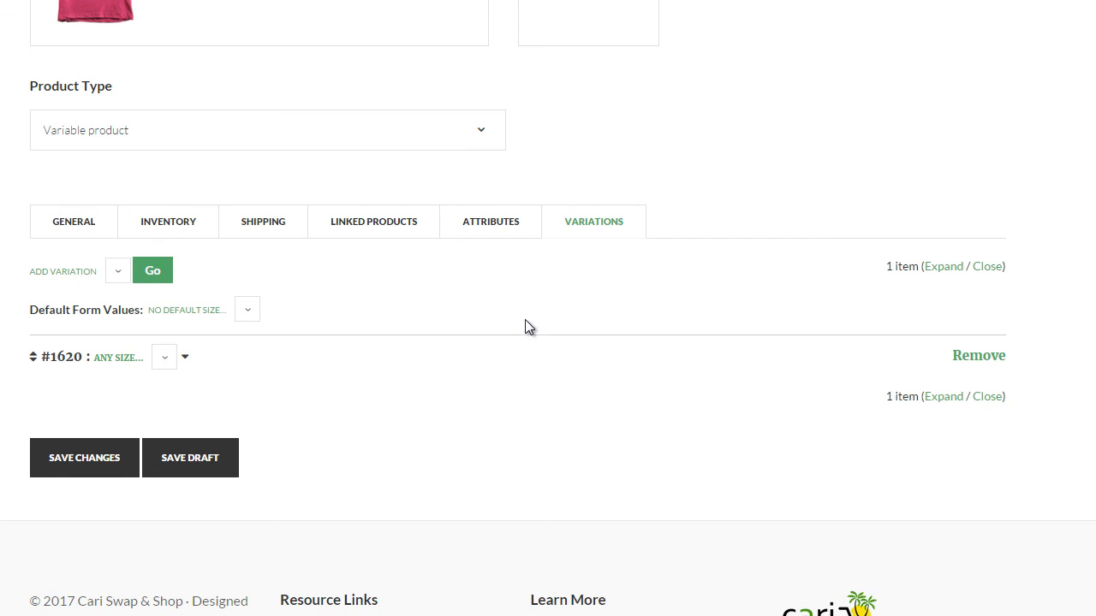
pyautogui.click(950, 397)
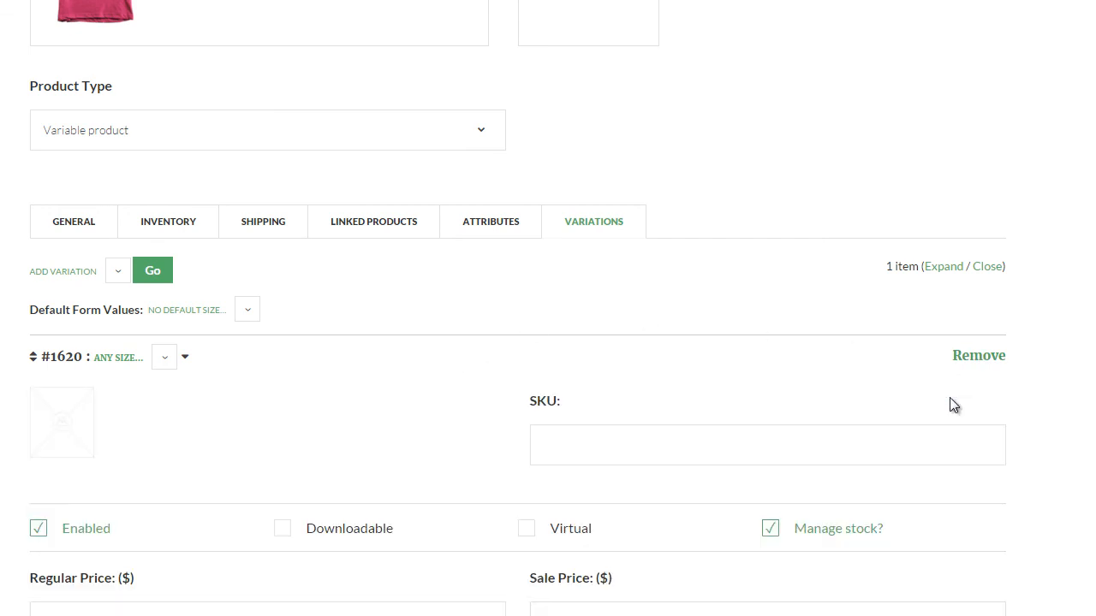
# - Set the t-shirt variation's stock quantity to 10 and its stock status to In stock
pyautogui.scroll(-3, 479, 349)
pyautogui.scroll(-1, 472, 345)
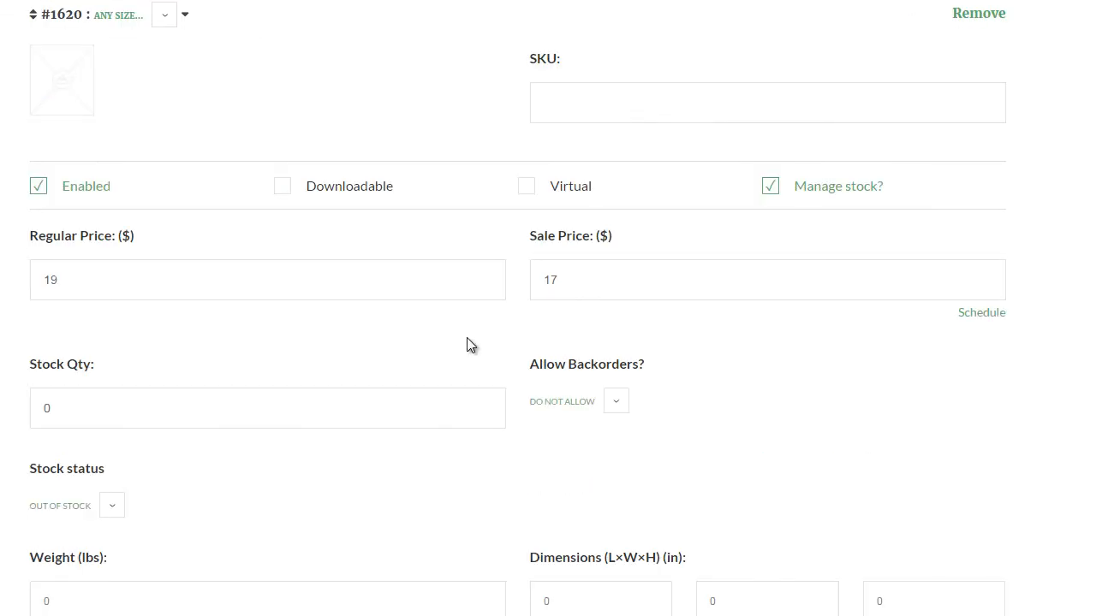
pyautogui.scroll(-1, 457, 334)
pyautogui.moveTo(144, 321); pyautogui.dragTo(9, 318)
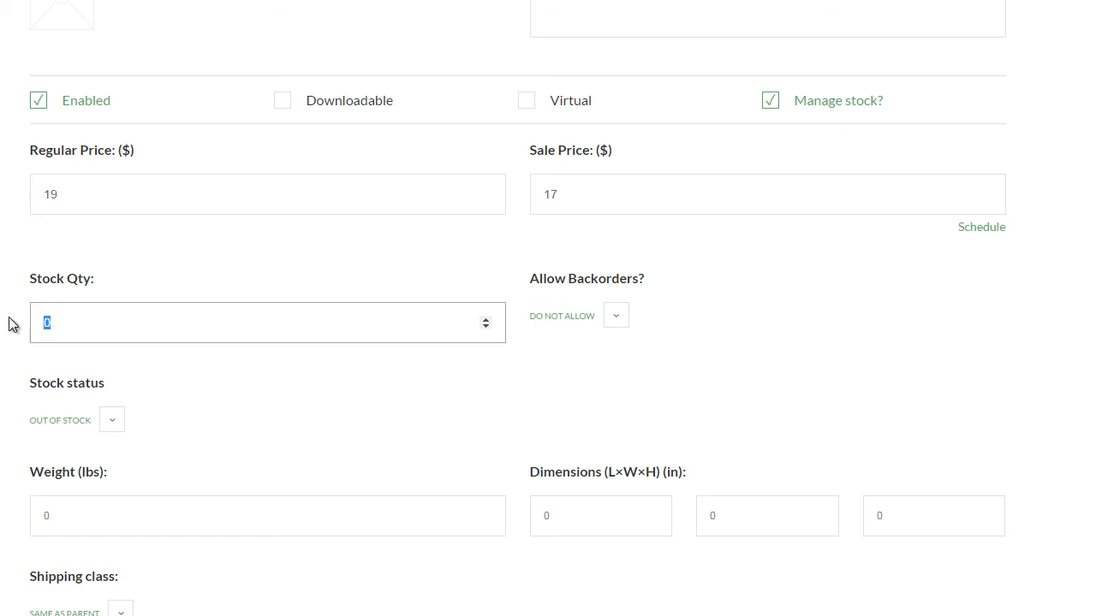
pyautogui.write('10')
pyautogui.click(115, 424)
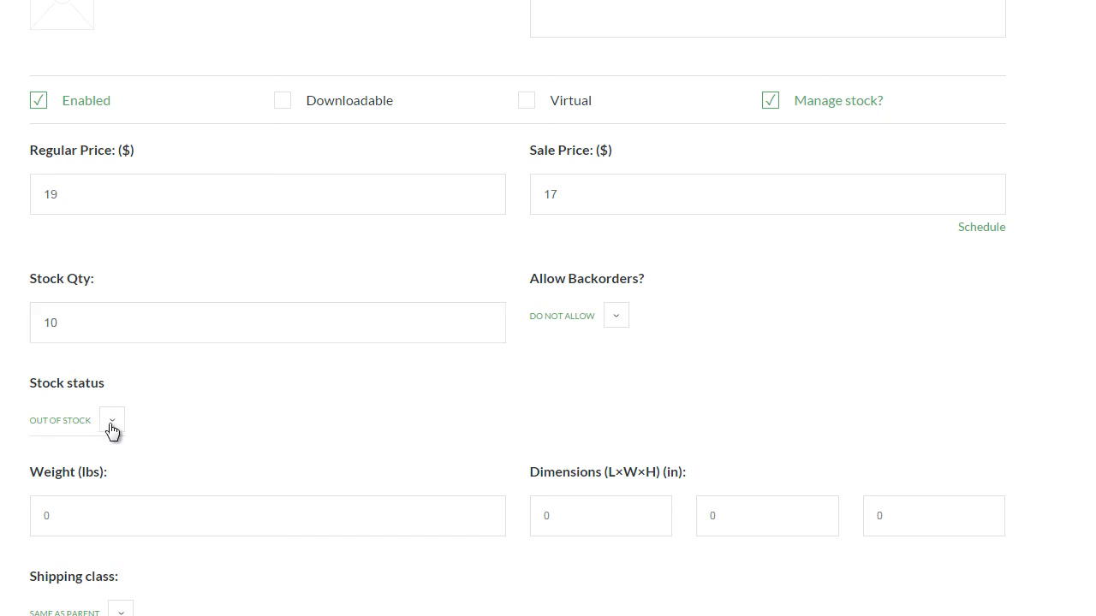
pyautogui.click(64, 454)
# - Save the changes made to the t-shirt product
pyautogui.scroll(-1, 49, 358)
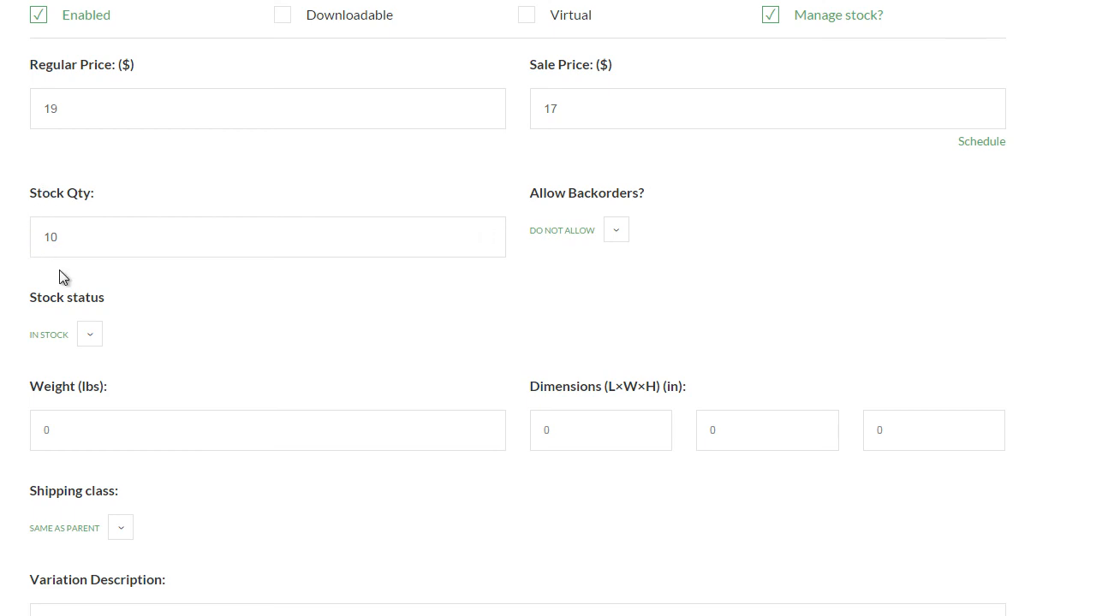
pyautogui.scroll(-4, 61, 276)
pyautogui.click(78, 417)
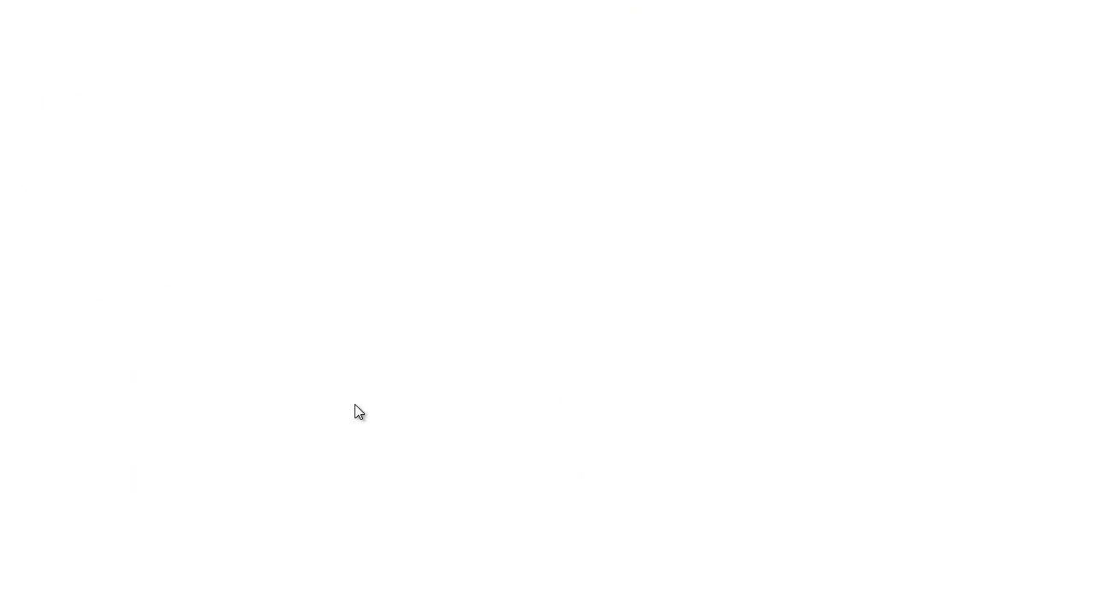
pyautogui.scroll(-3, 355, 404)
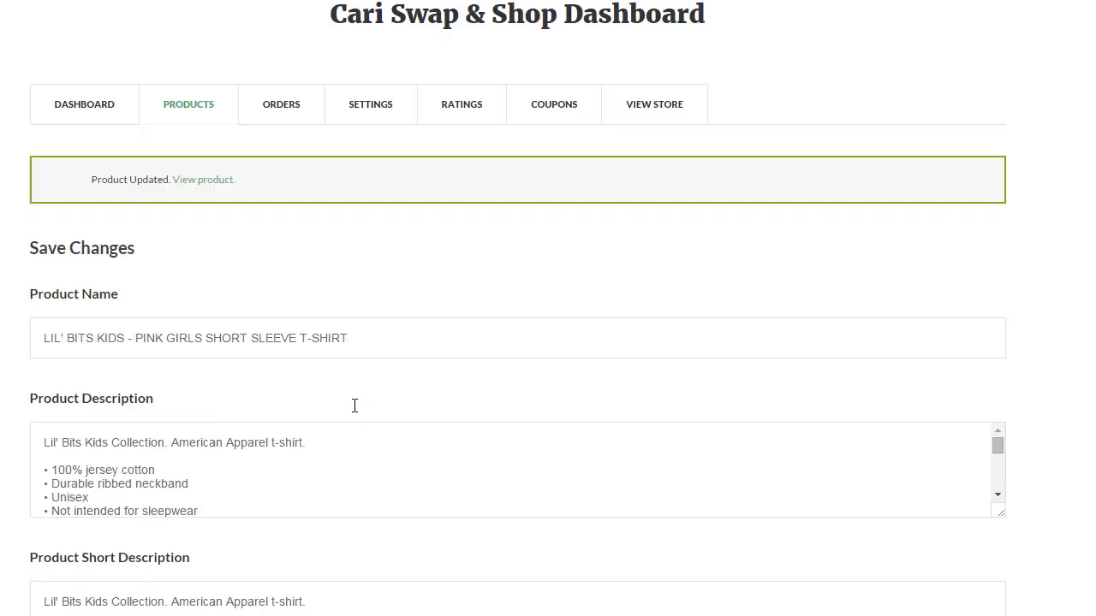
pyautogui.scroll(3, 353, 405)
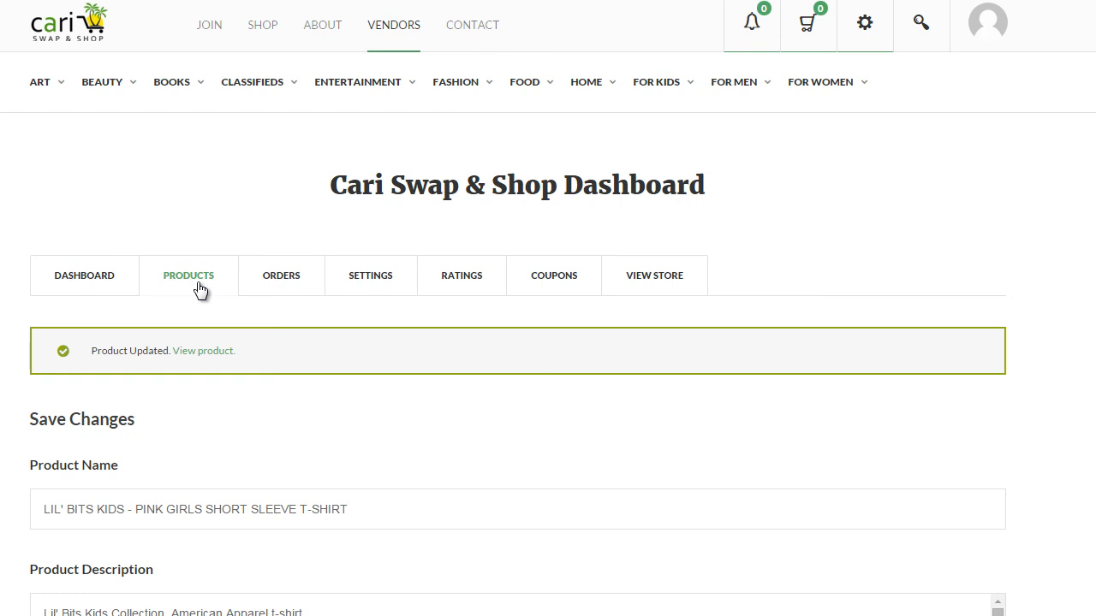
pyautogui.scroll(-8, 201, 288)
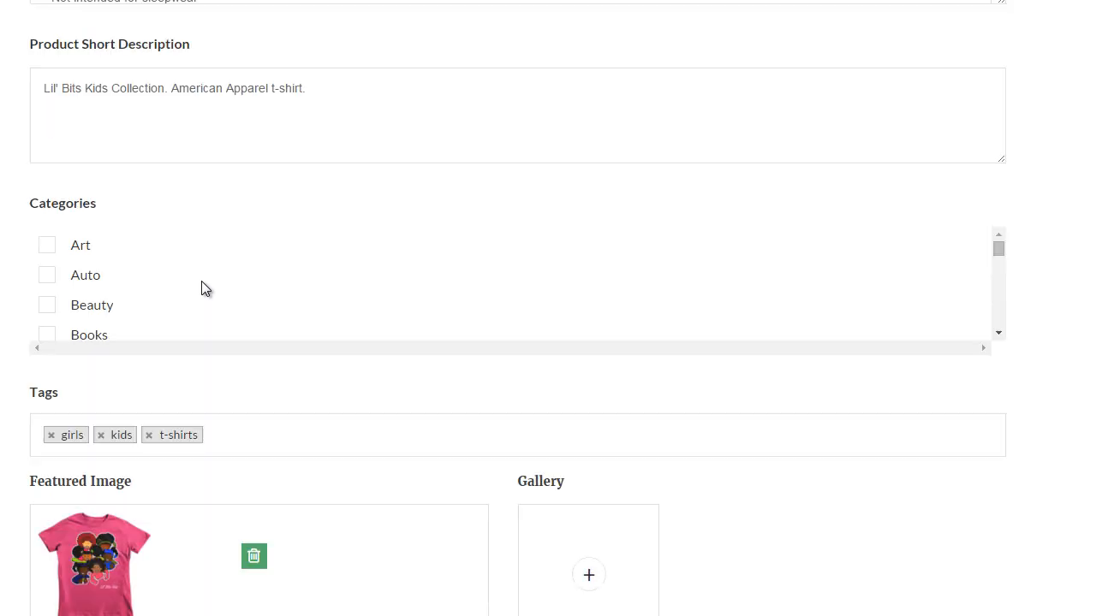
pyautogui.scroll(5, 208, 284)
pyautogui.scroll(3, 211, 280)
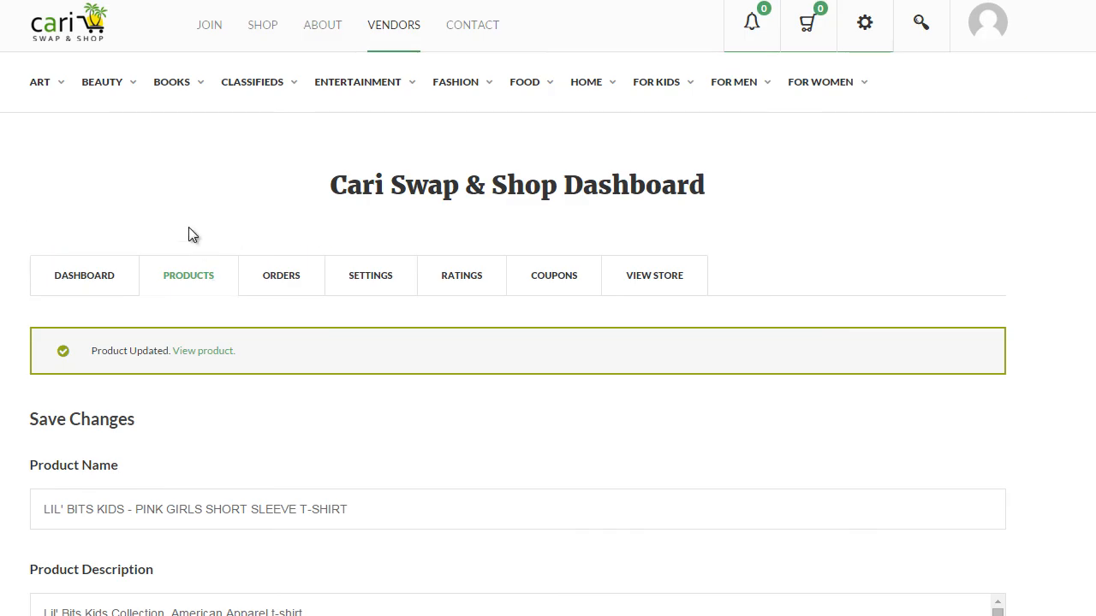